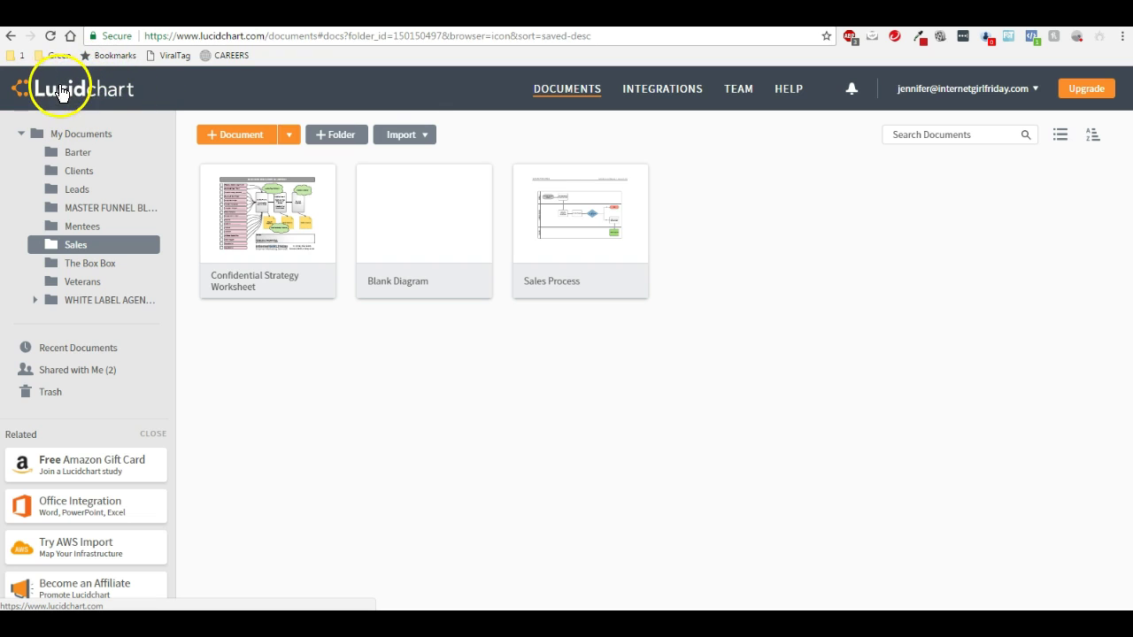
mouse_move(285, 282)
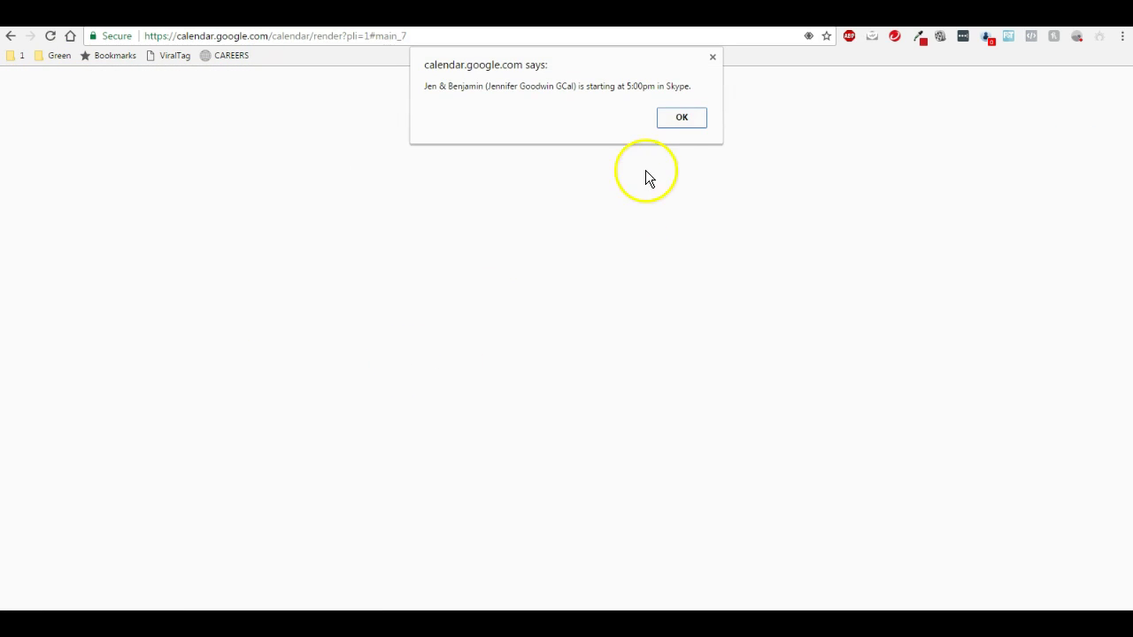
Dismiss the Google Calendar meeting alert and switch back to the Lucidchart Sales folder.
click(680, 119)
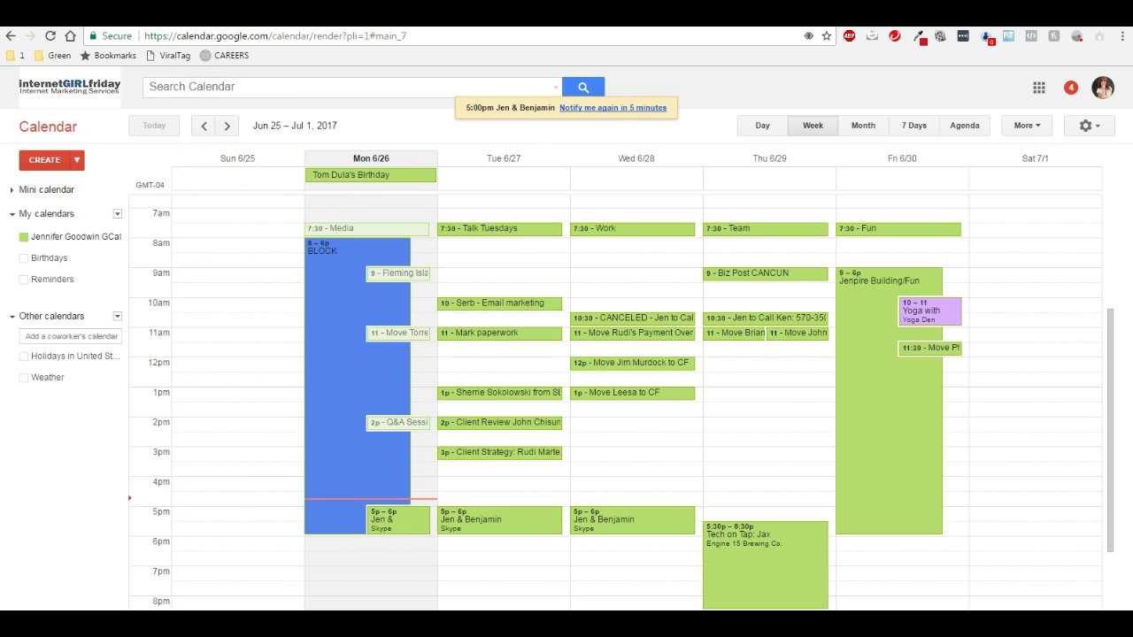
key(ctrl+Tab)
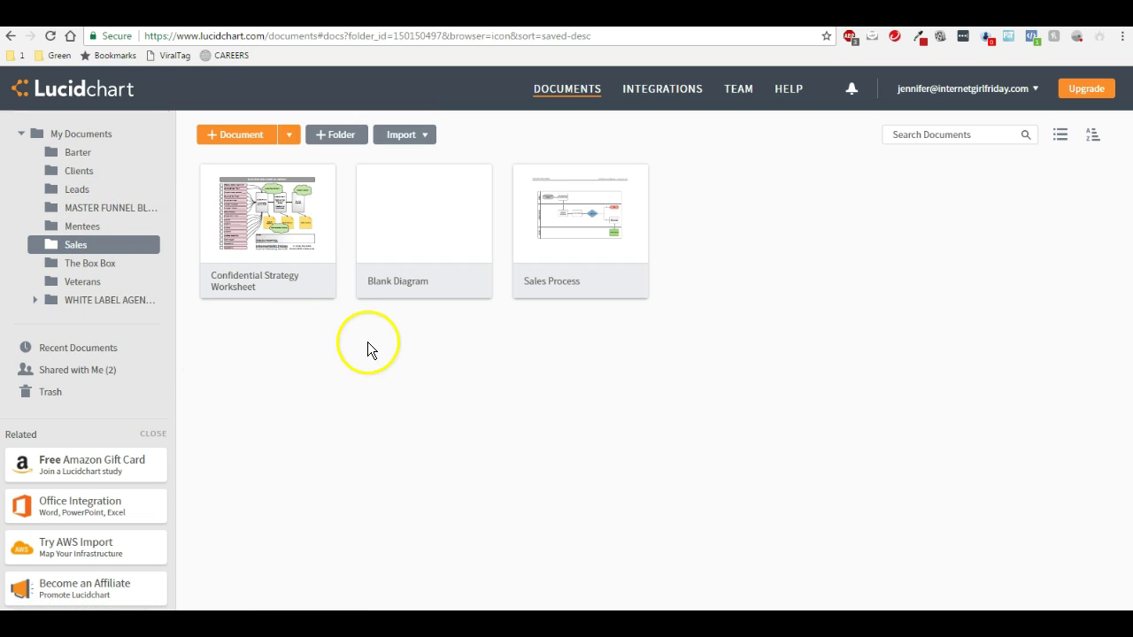
Open the Confidential Strategy Worksheet, zoom out to 50% and scroll to the NOTES box.
mouse_move(270, 281)
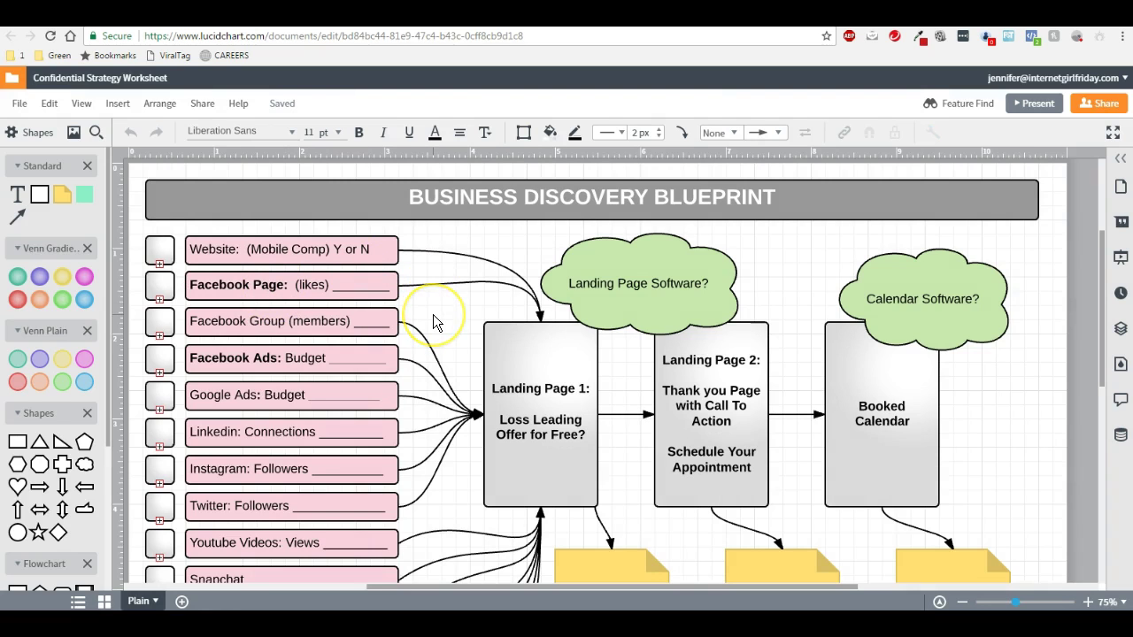
key(ctrl+minus)
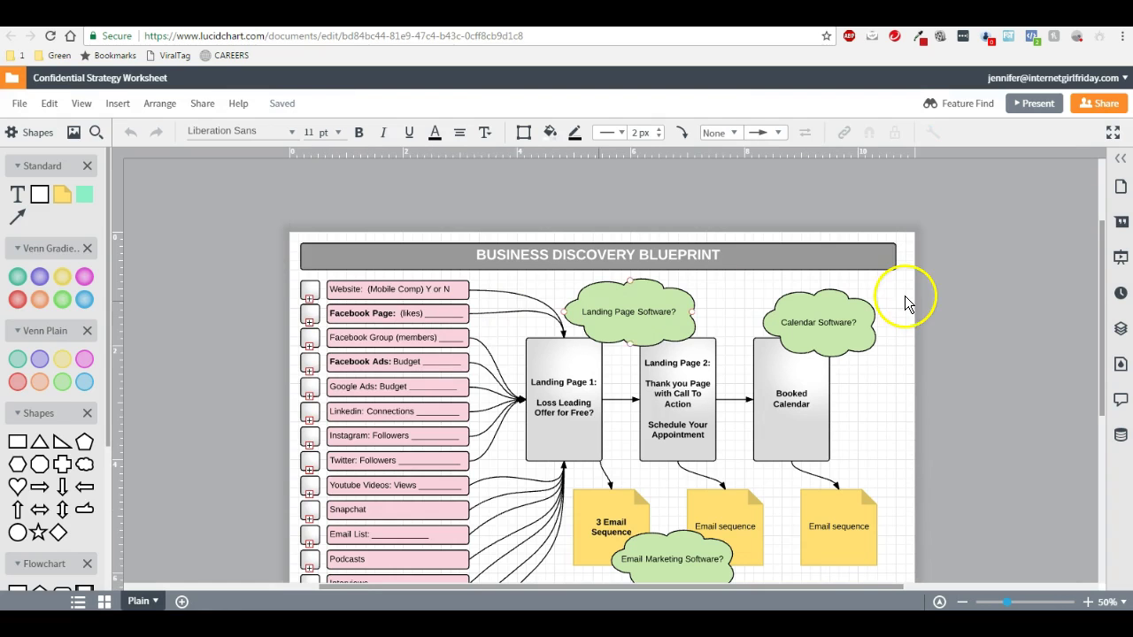
drag(1104, 265, 1109, 303)
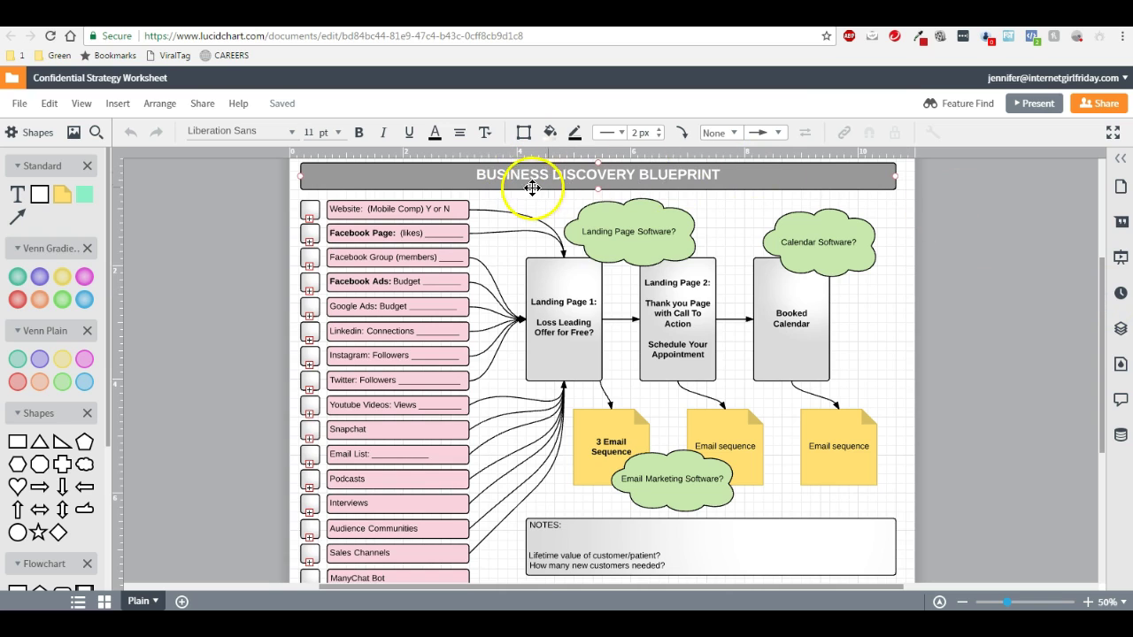
Select the grey BUSINESS DISCOVERY BLUEPRINT title bar on the canvas.
click(571, 174)
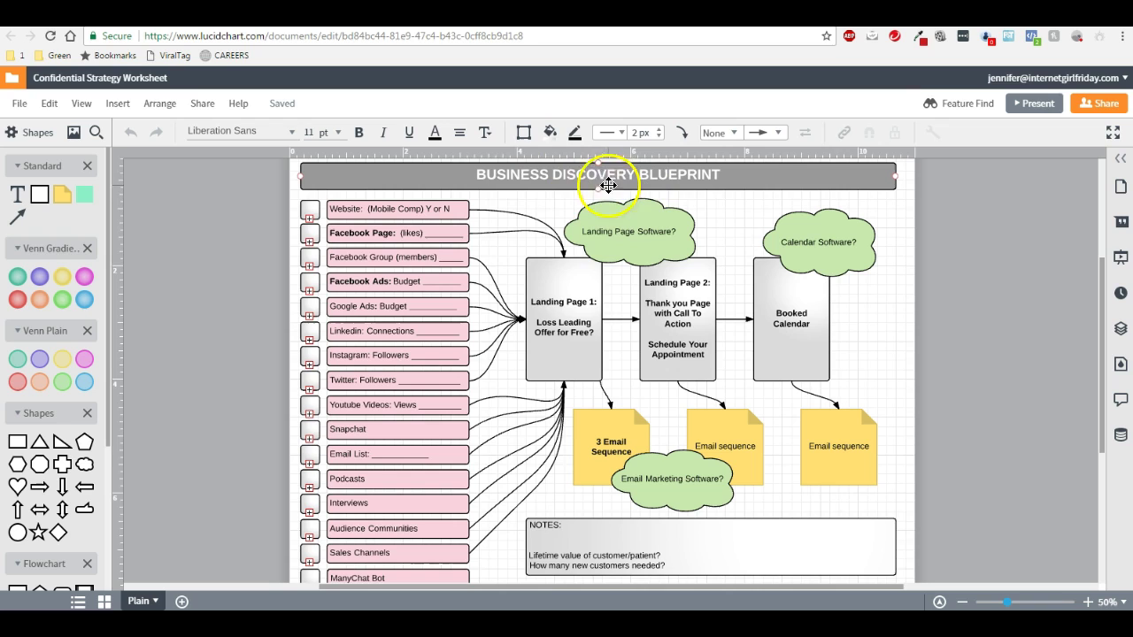
click(570, 177)
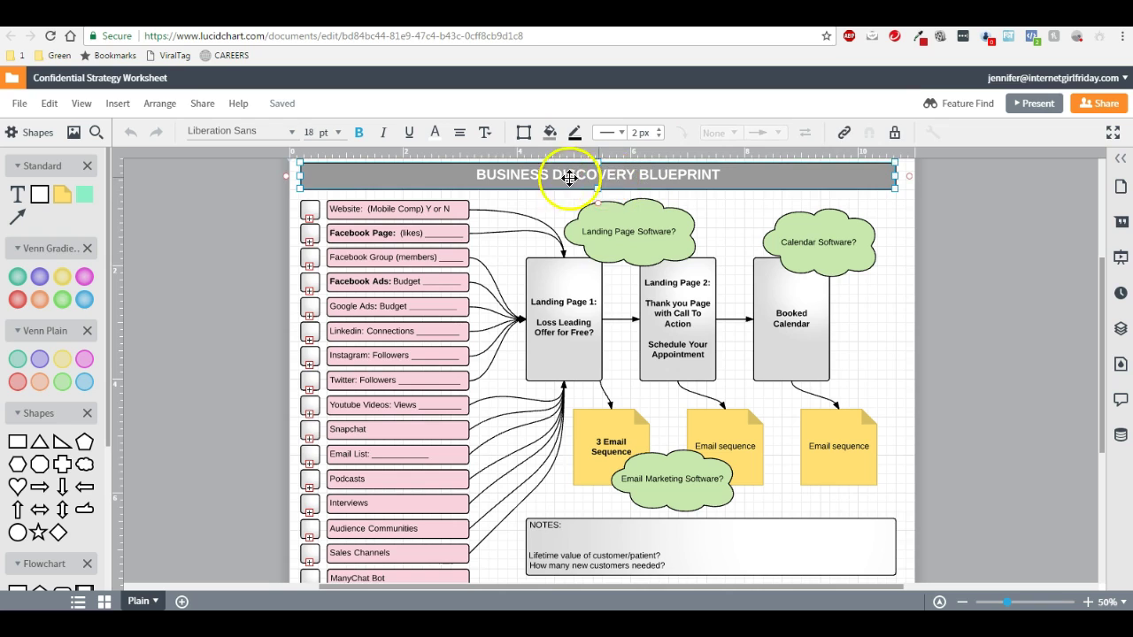
click(572, 319)
click(670, 340)
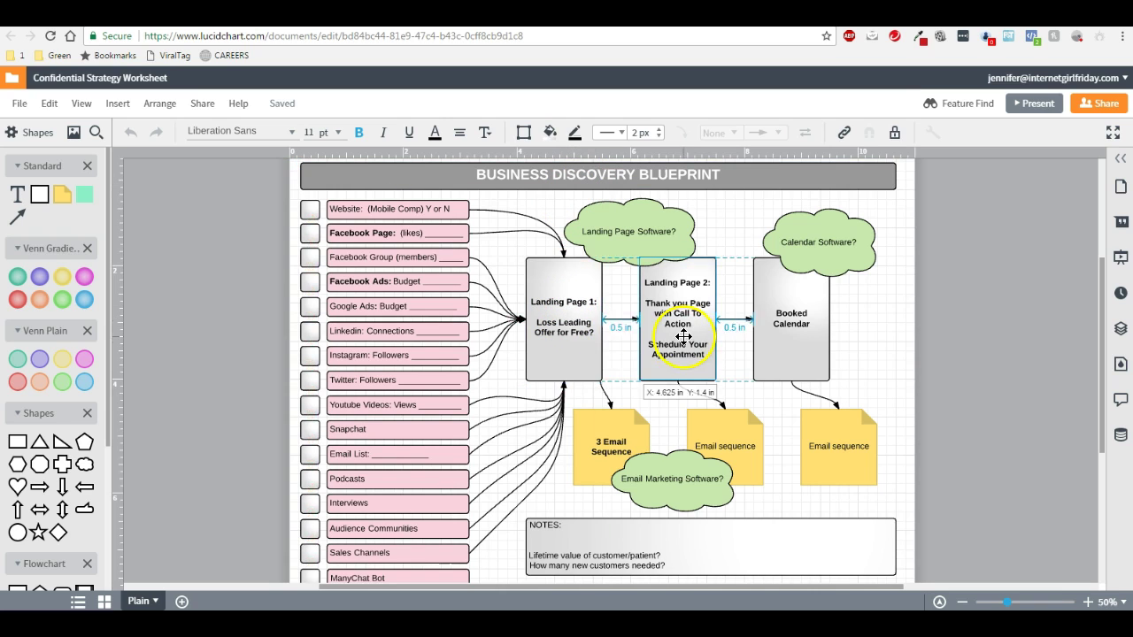
click(794, 328)
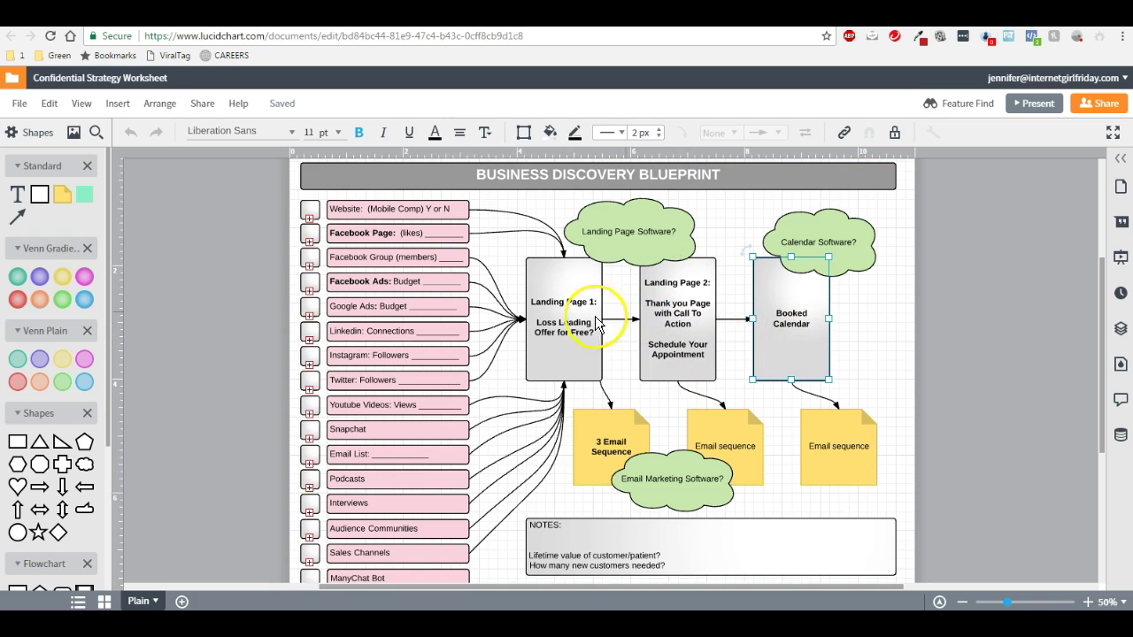
click(562, 321)
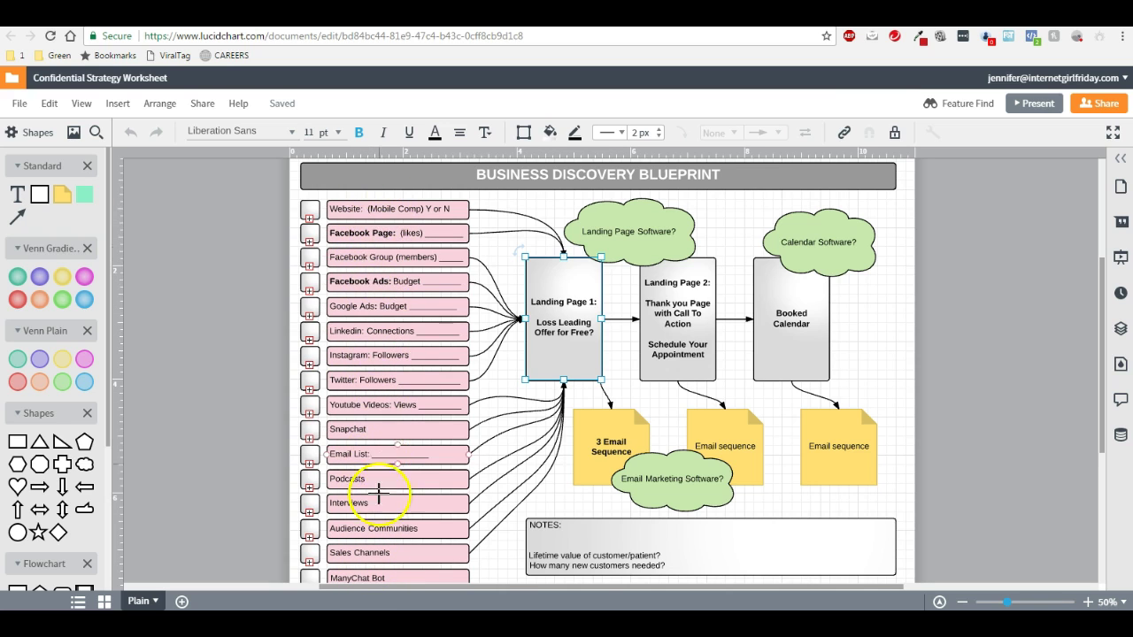
click(378, 430)
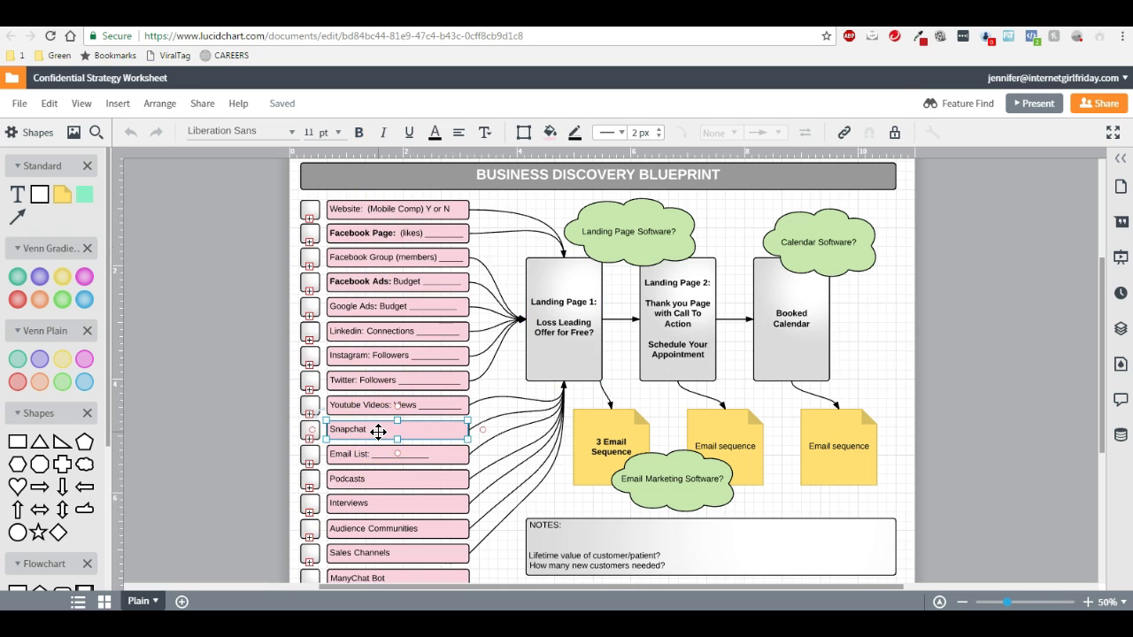
click(553, 334)
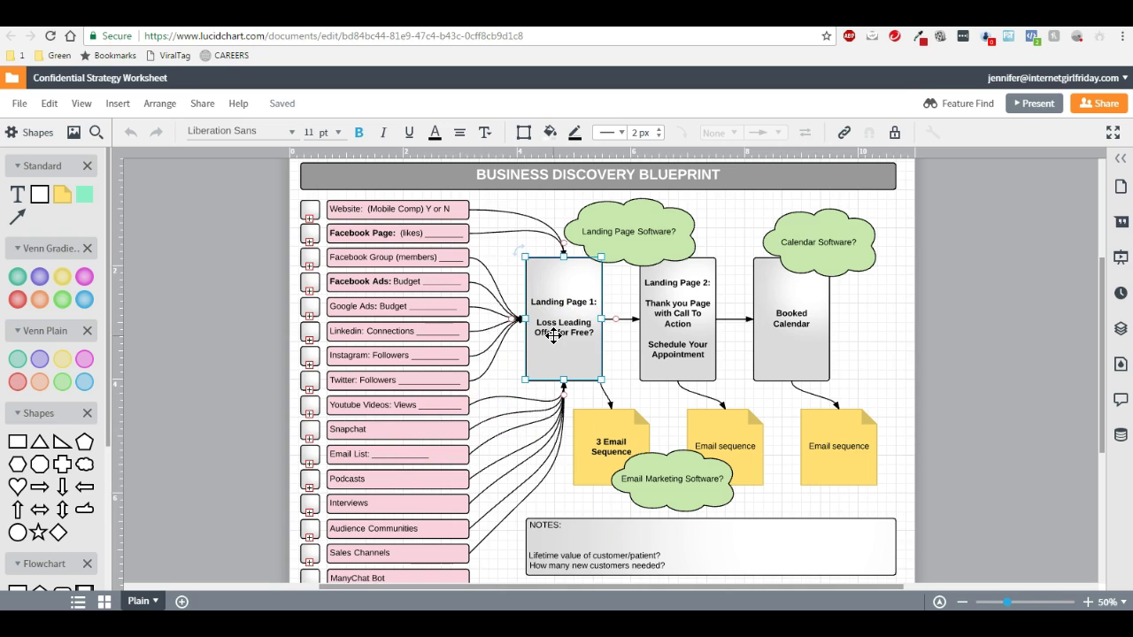
click(370, 208)
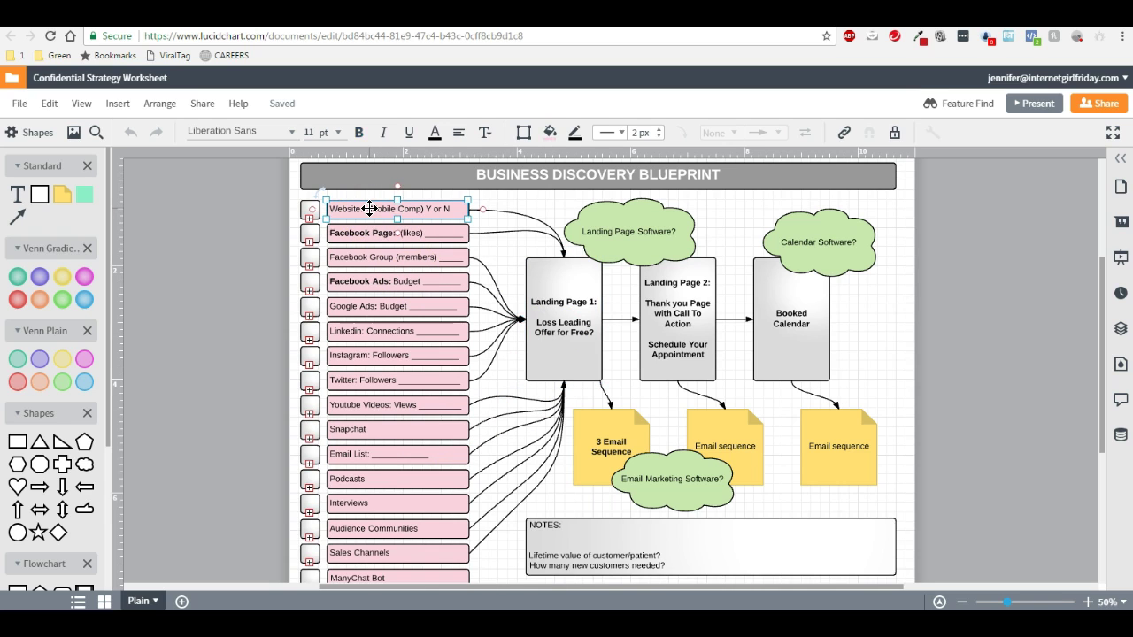
click(551, 324)
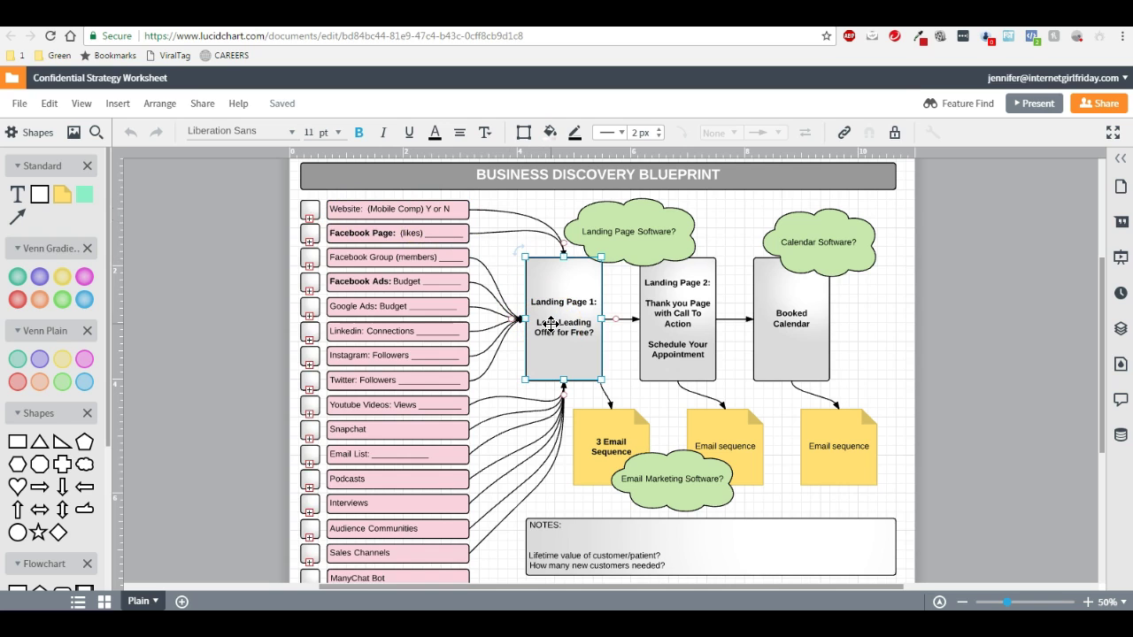
click(384, 235)
click(380, 258)
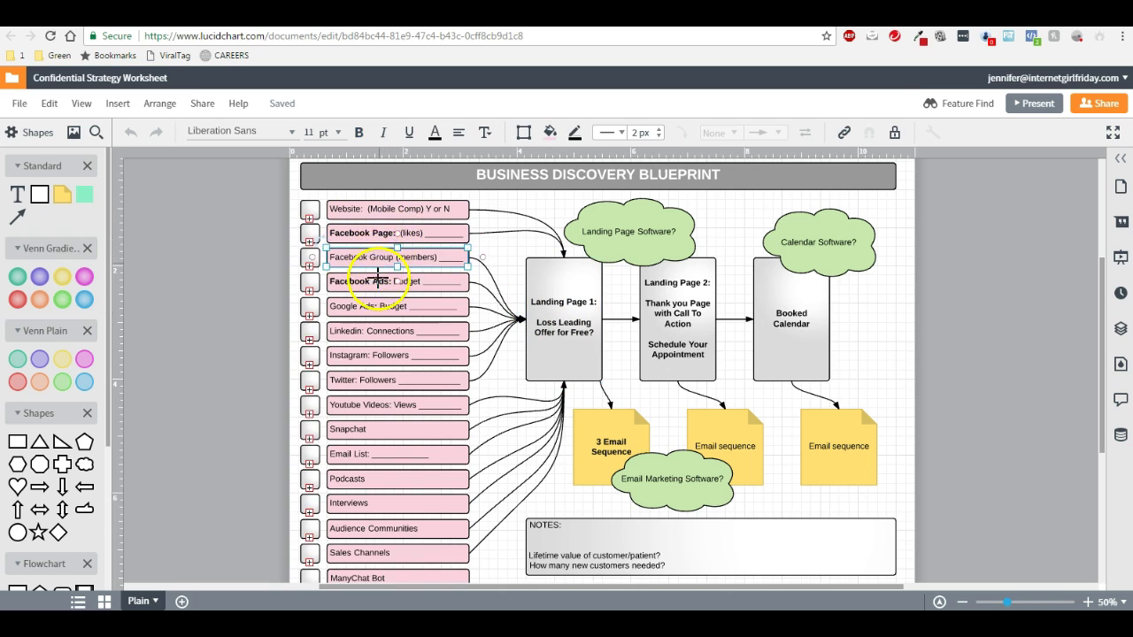
click(378, 283)
click(375, 306)
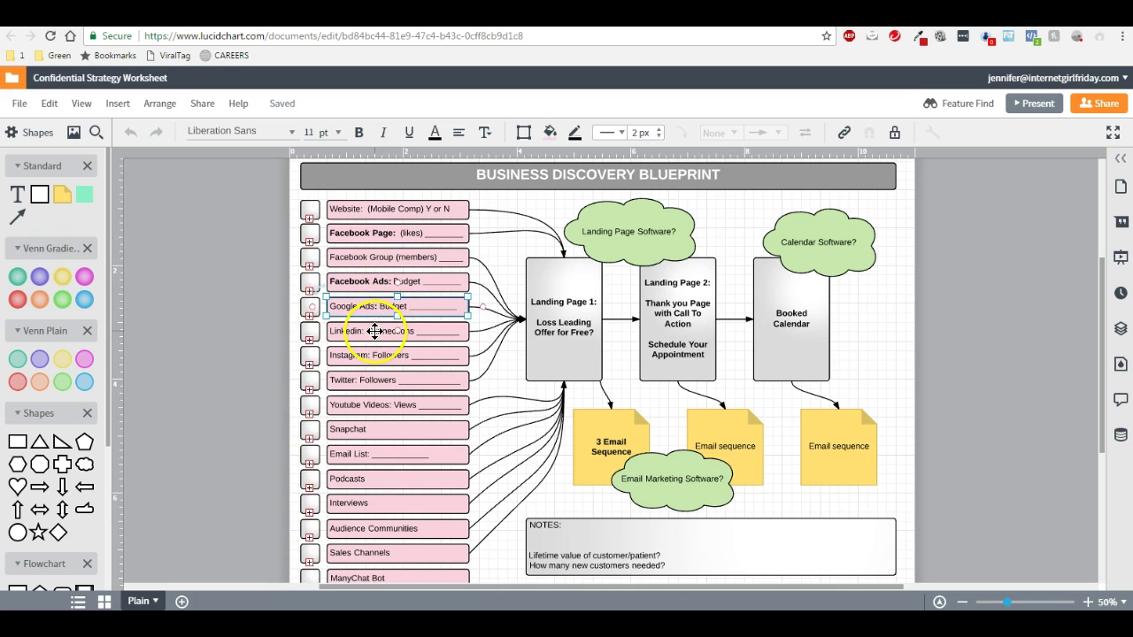
click(375, 331)
click(375, 356)
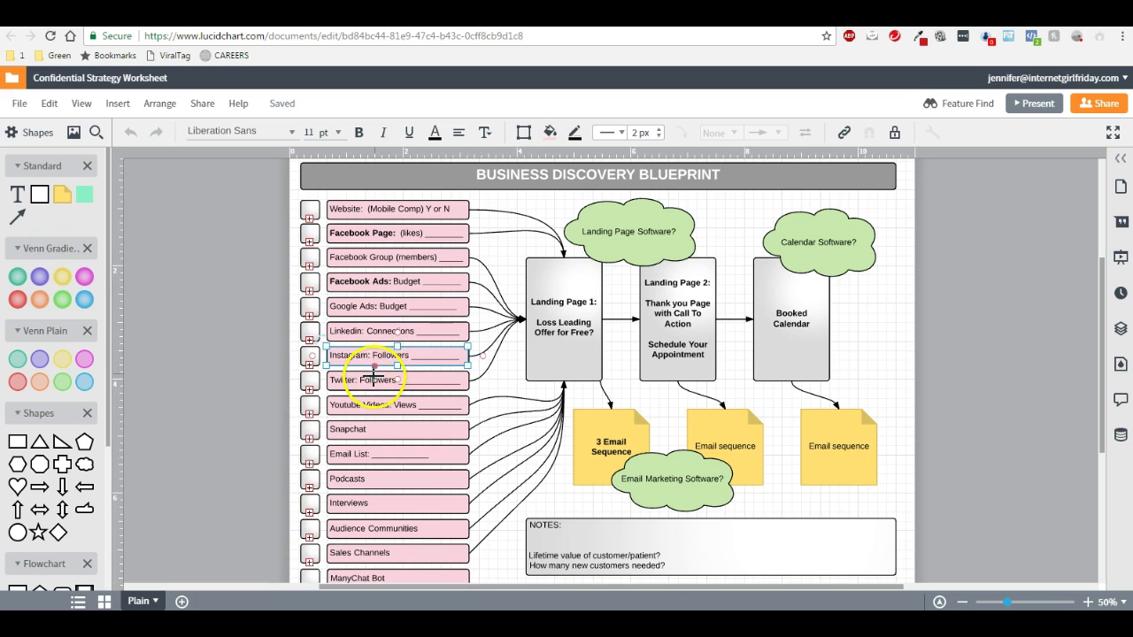
click(372, 380)
click(373, 405)
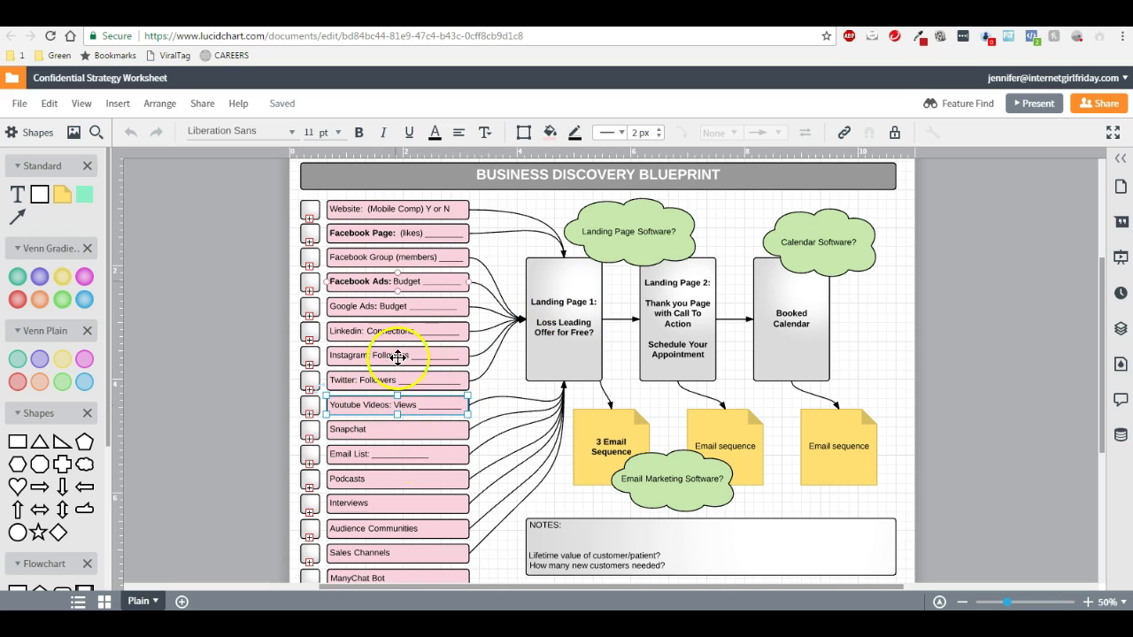
drag(581, 329, 565, 324)
click(678, 326)
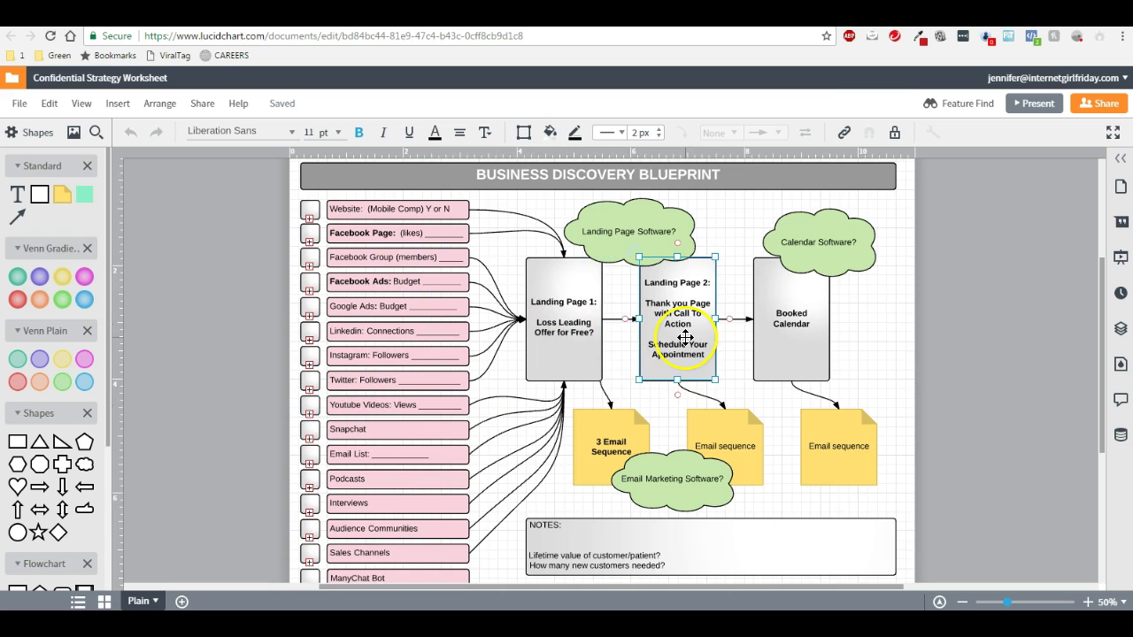
click(777, 332)
click(576, 315)
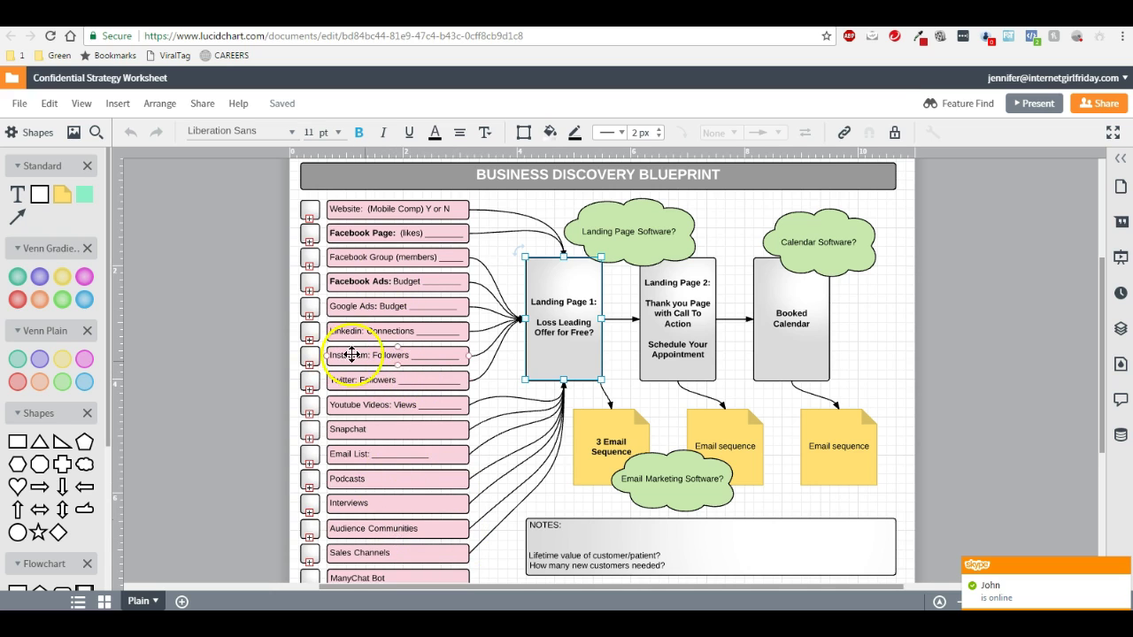
scroll(400, 451, down, 3)
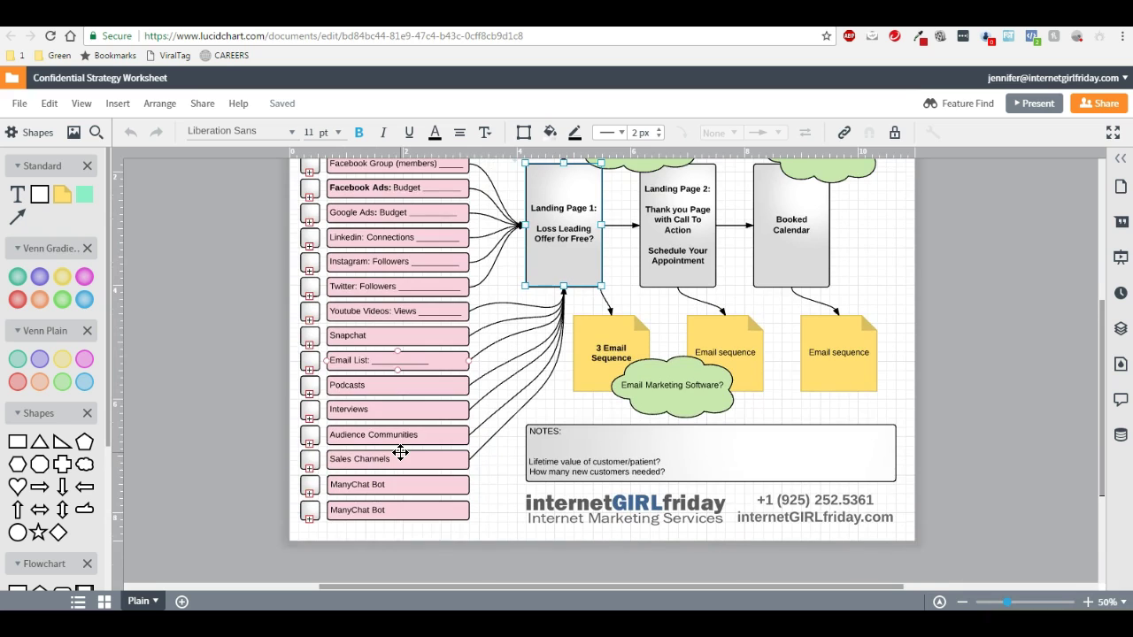
scroll(399, 451, up, 1)
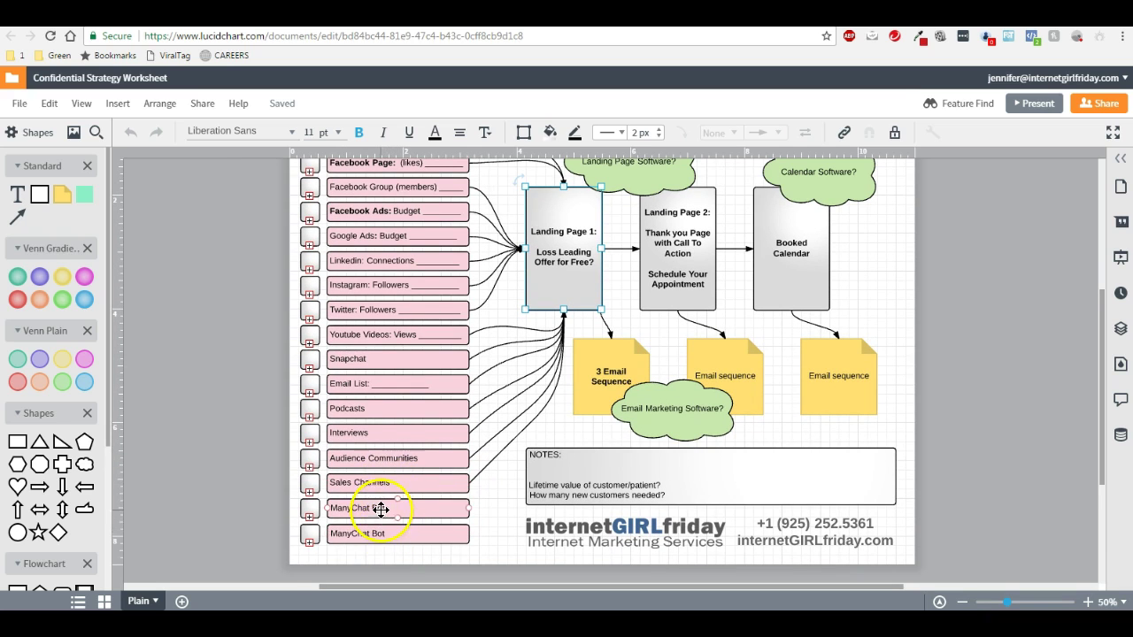
click(379, 482)
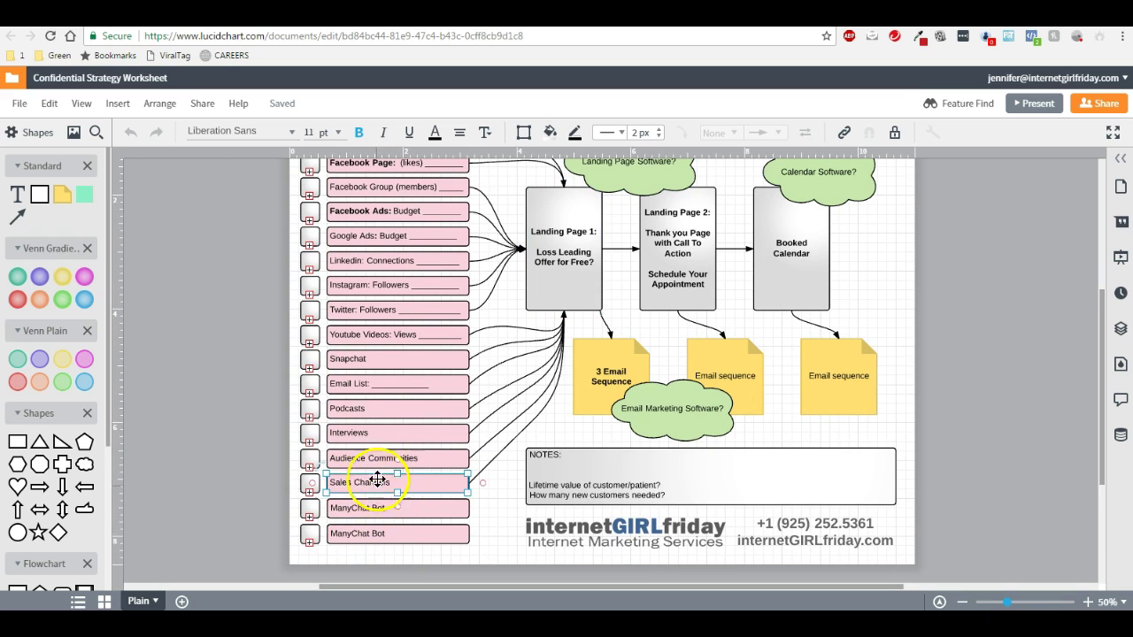
click(375, 432)
click(375, 407)
click(375, 387)
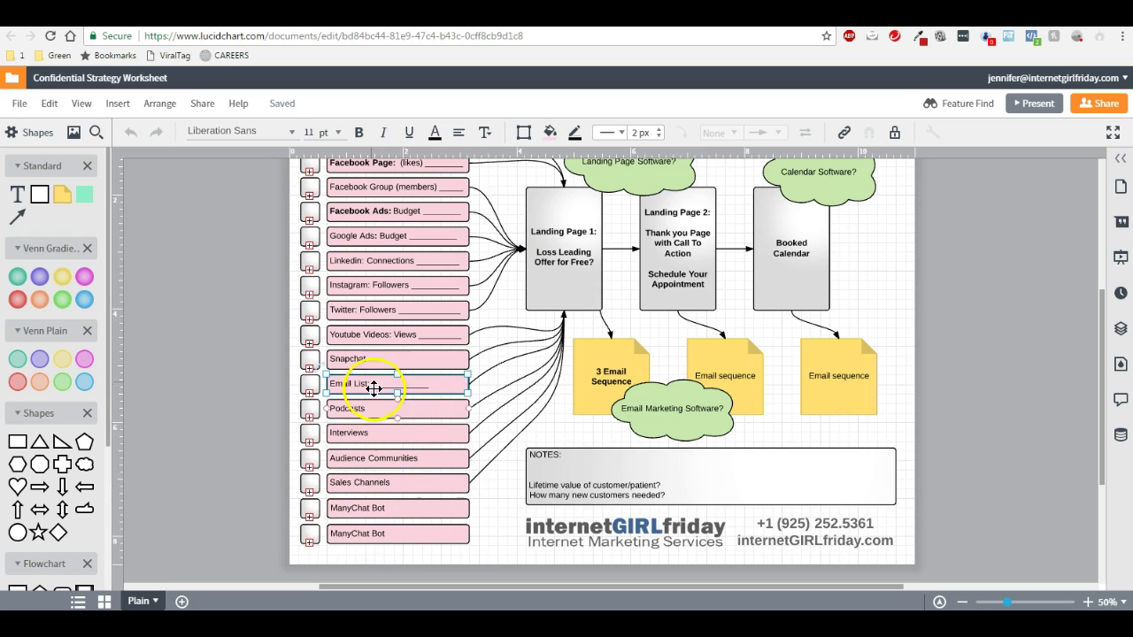
scroll(399, 435, up, 3)
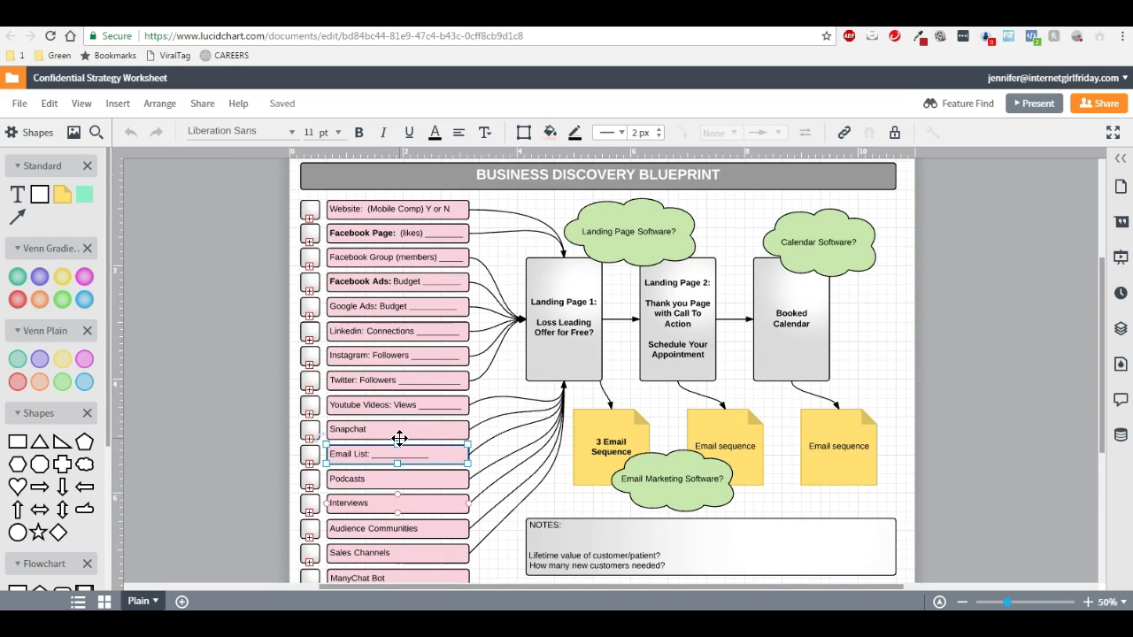
click(561, 349)
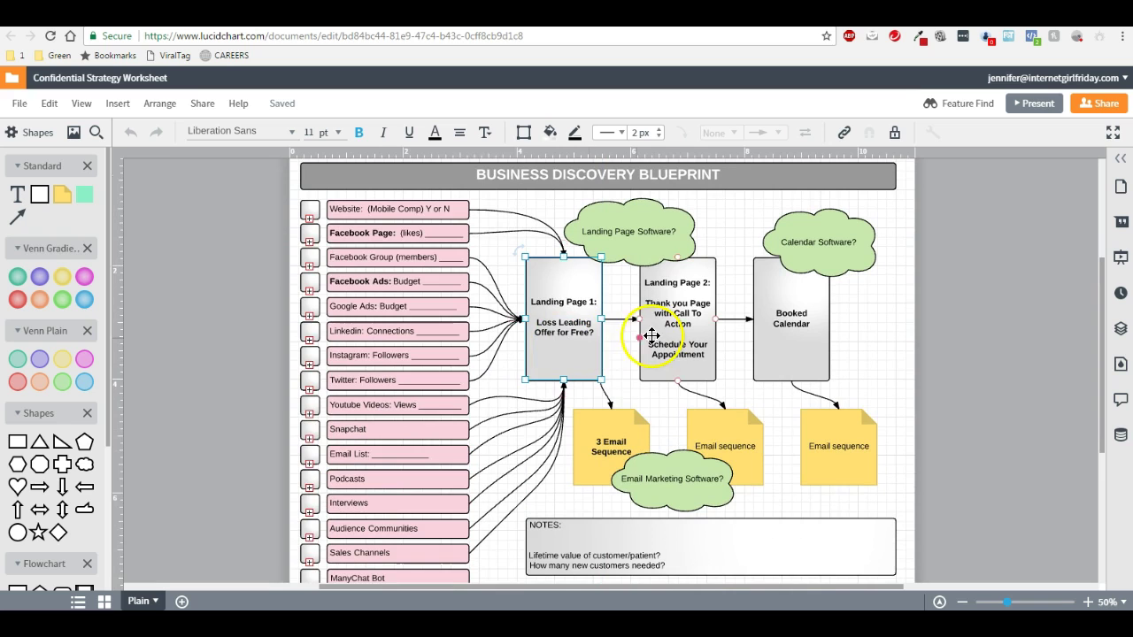
click(680, 315)
click(791, 315)
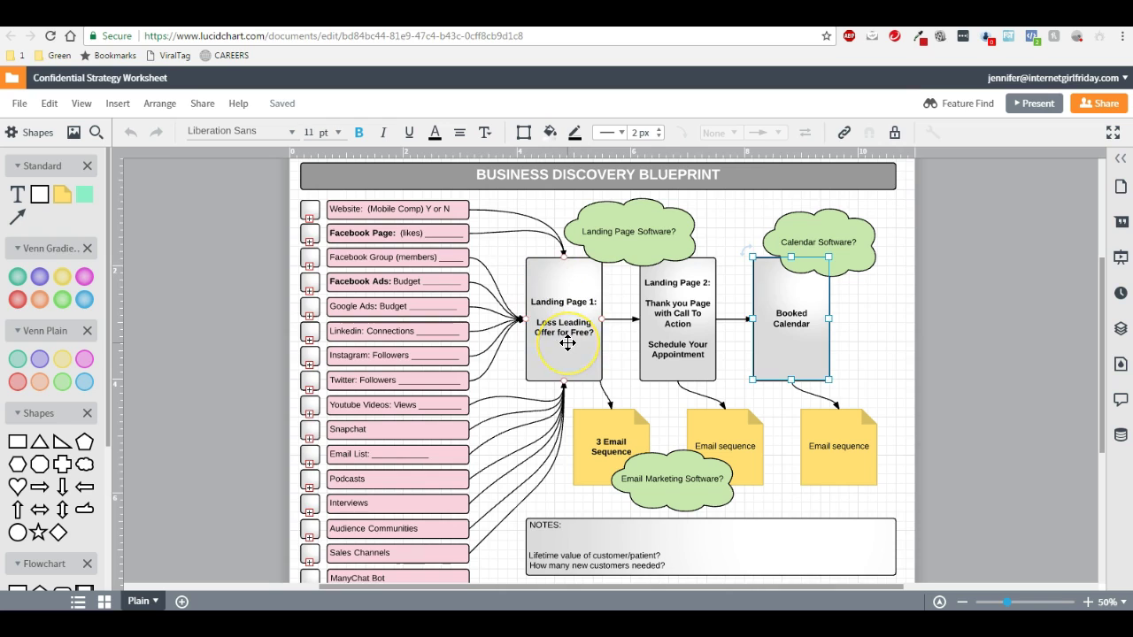
click(567, 342)
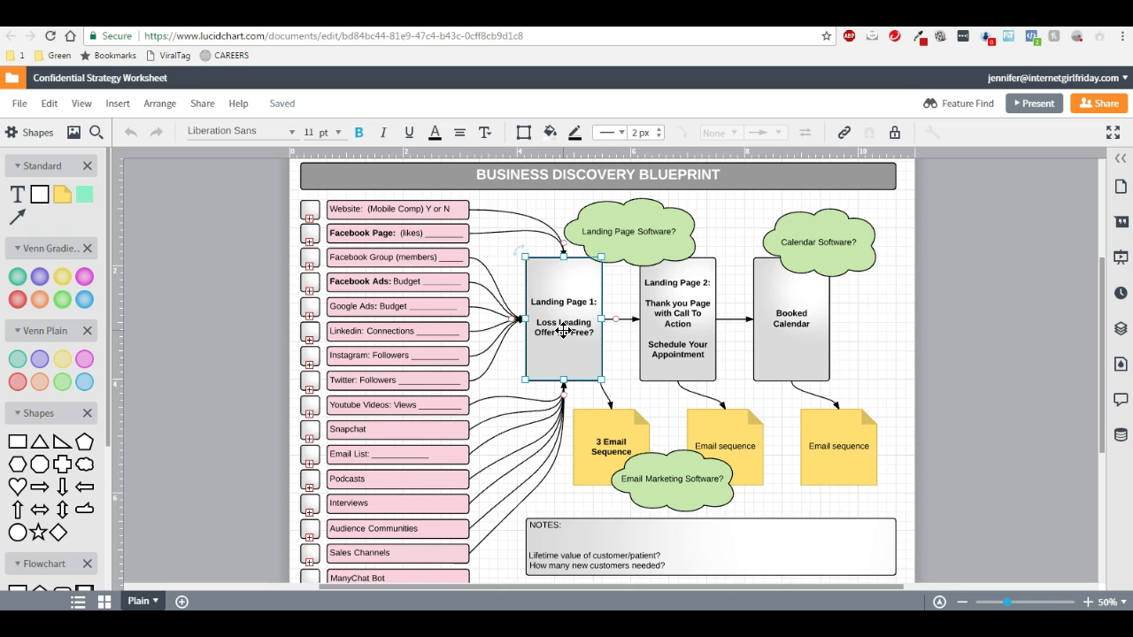
click(566, 337)
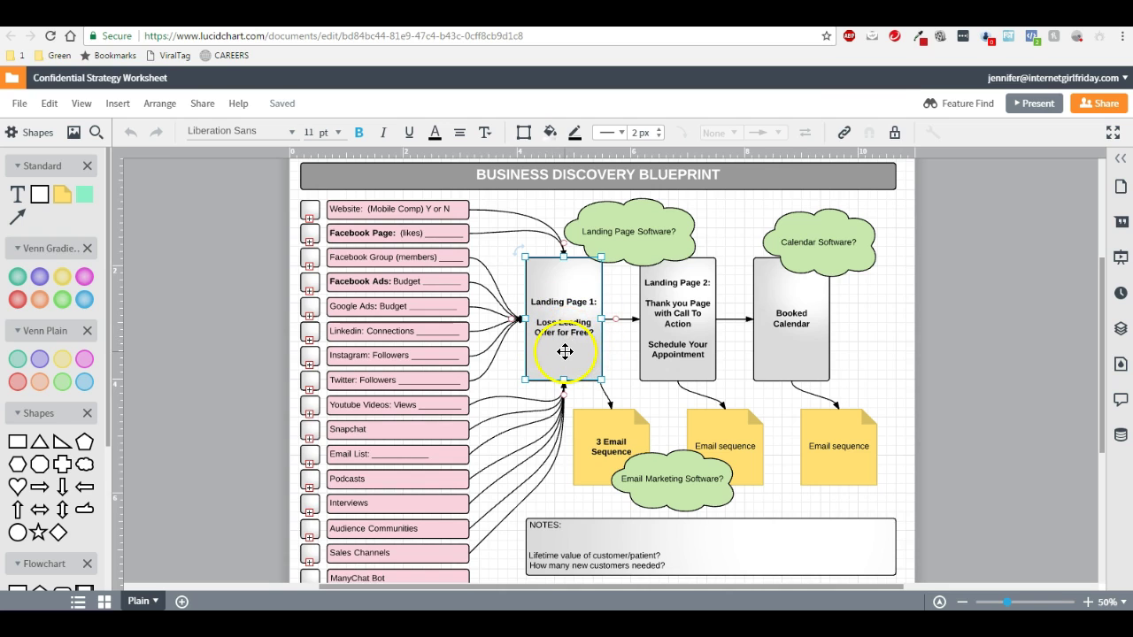
click(578, 312)
click(692, 330)
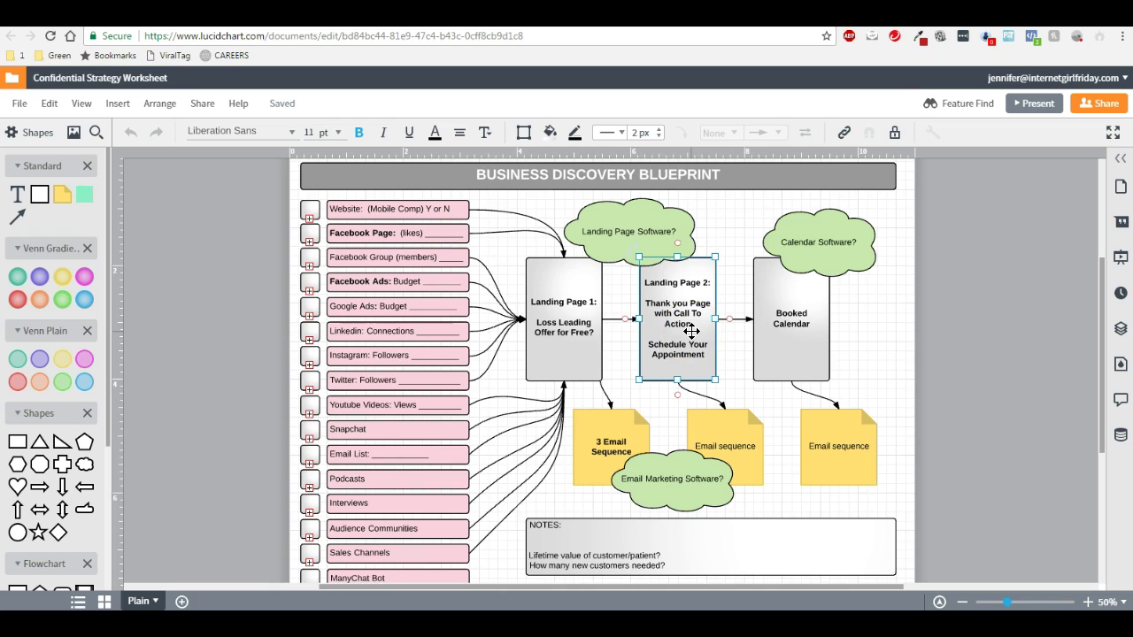
click(675, 322)
Click through the Landing Page 1, Landing Page 2 and Booked Calendar boxes.
click(795, 339)
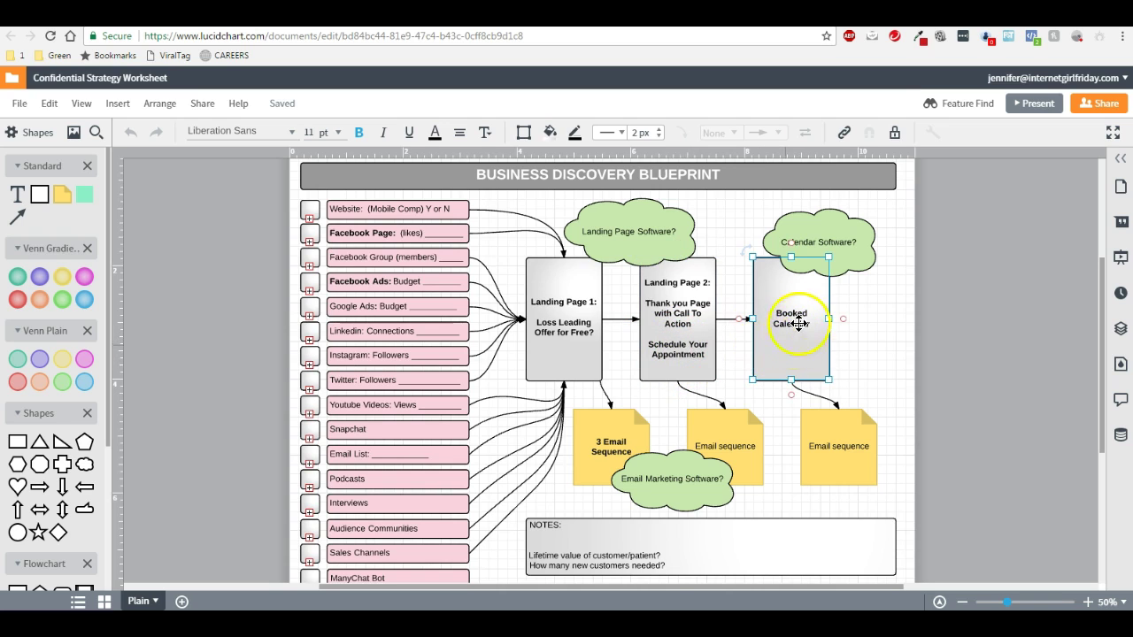
click(566, 314)
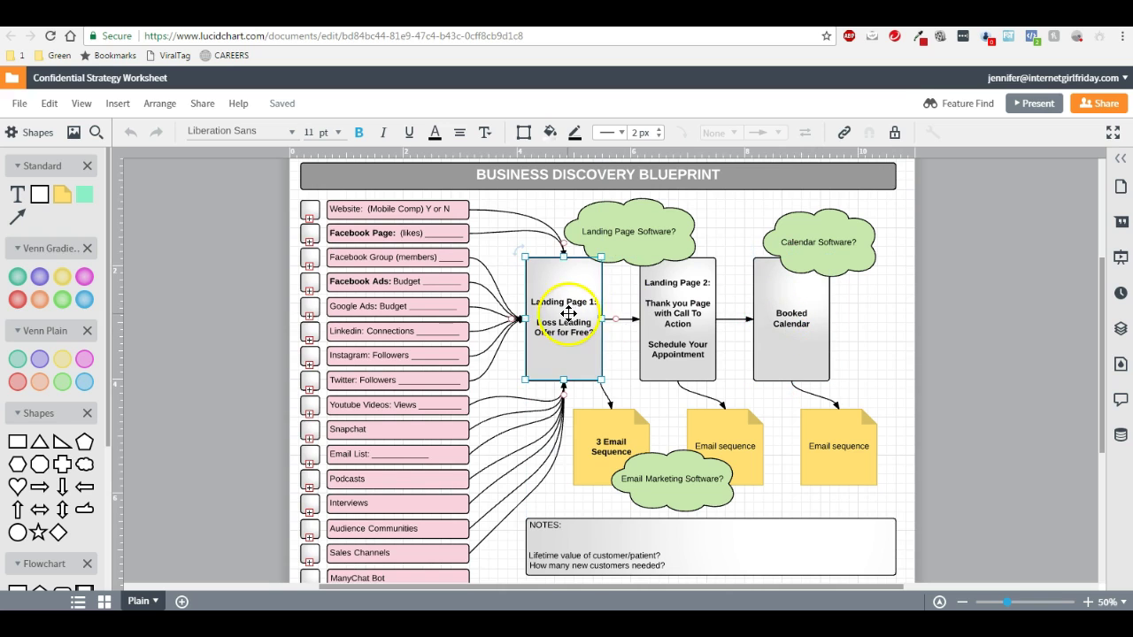
click(677, 305)
click(793, 323)
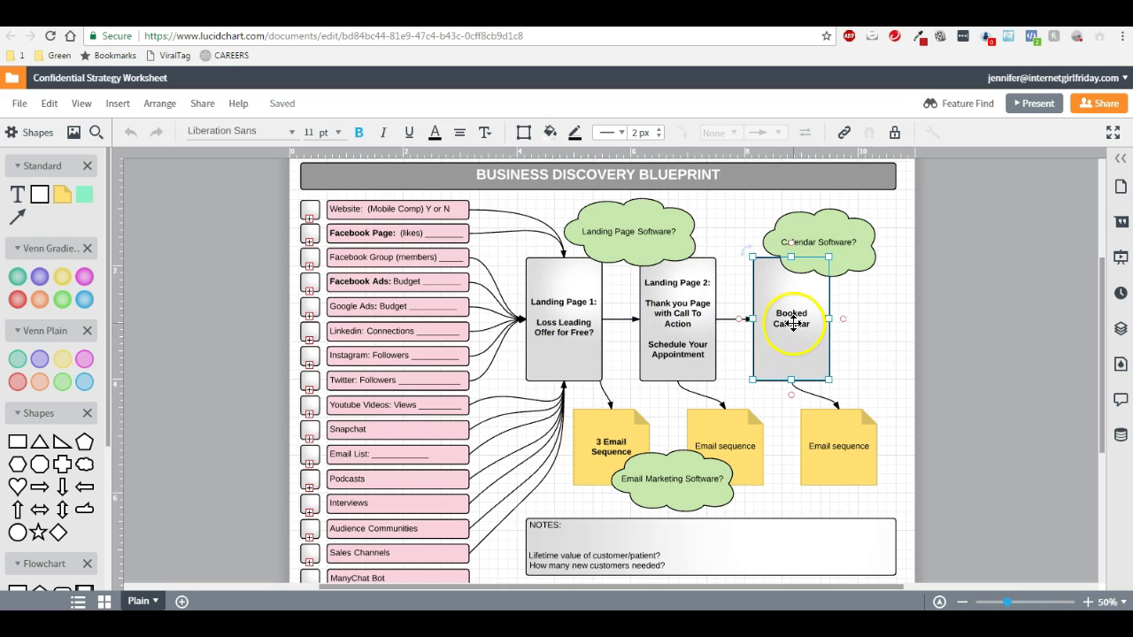
click(569, 314)
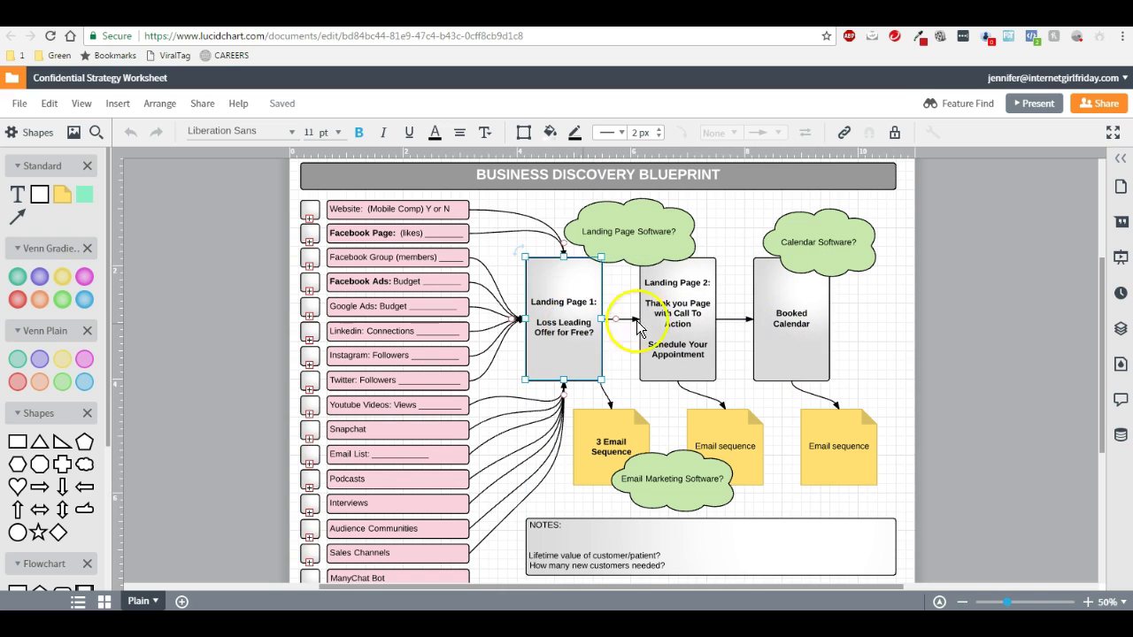
click(678, 322)
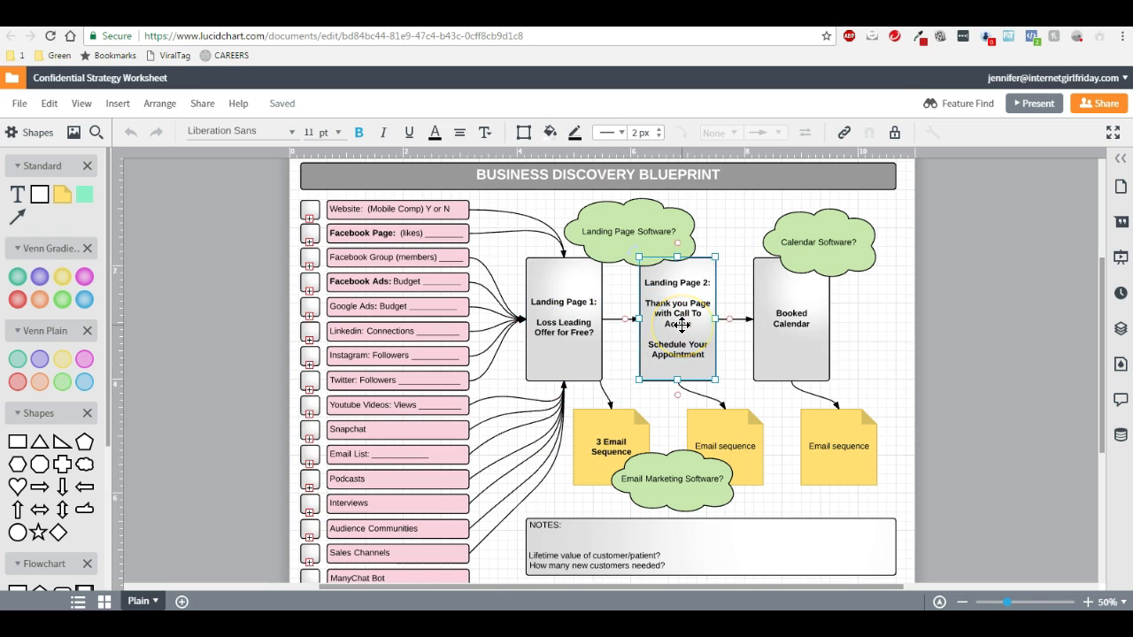
click(793, 328)
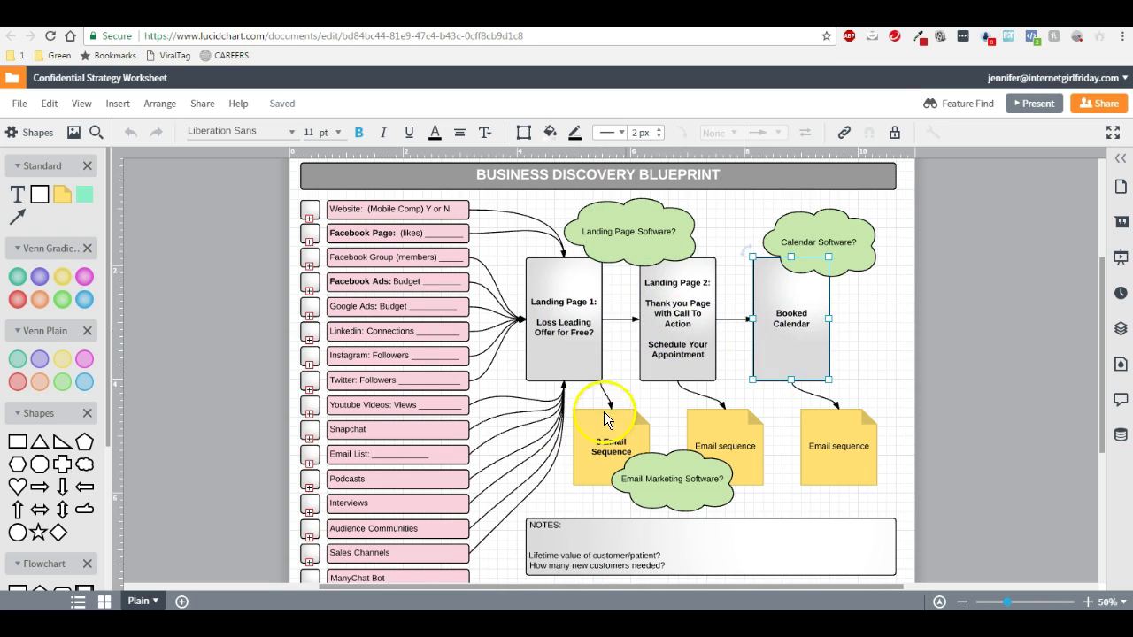
Select the three Email Sequence notes and Landing Page 1 in turn.
click(601, 439)
click(721, 438)
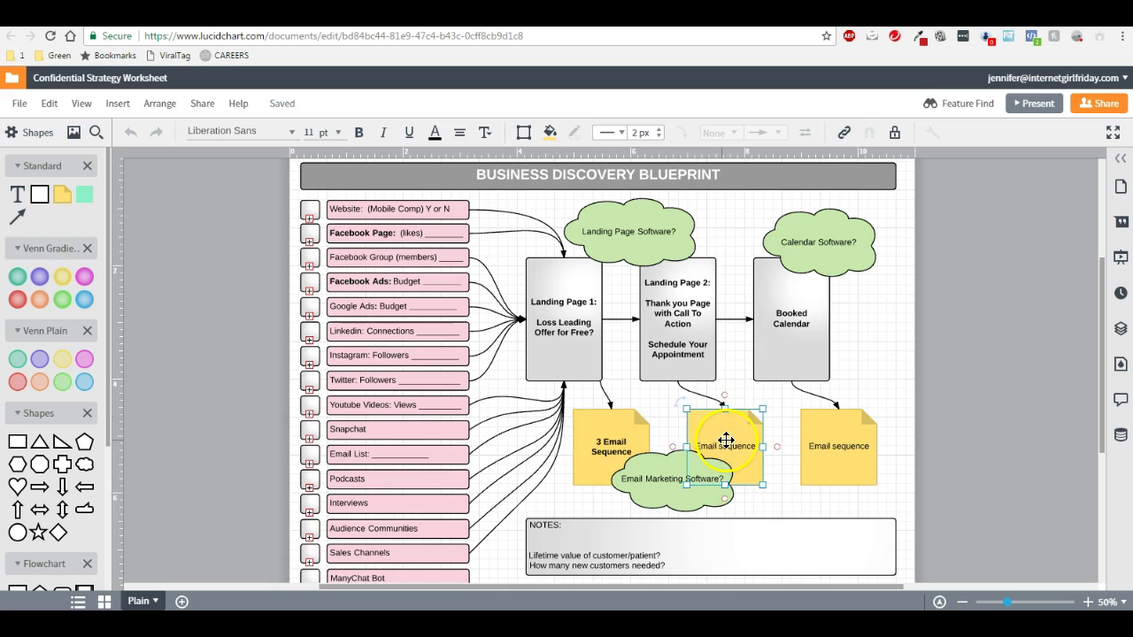
click(838, 445)
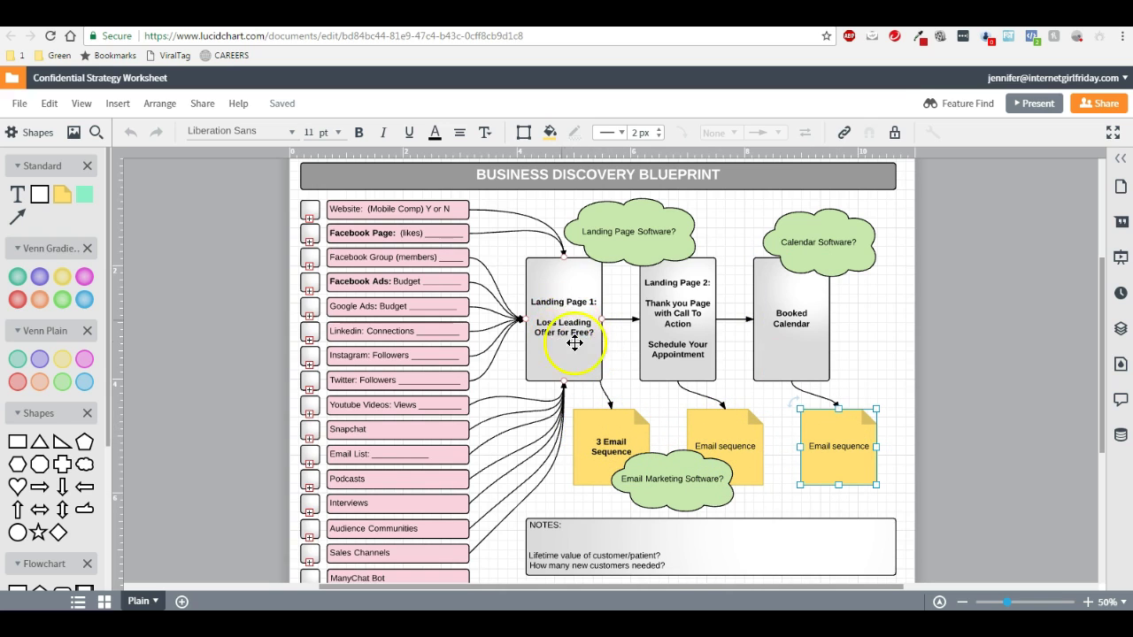
click(562, 315)
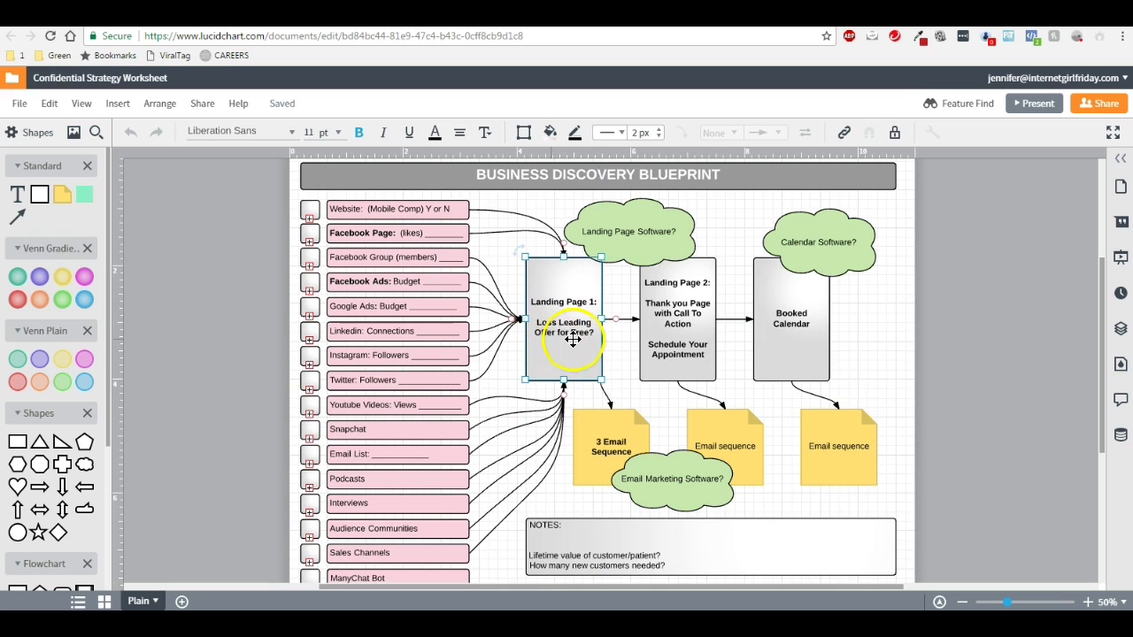
click(610, 442)
click(721, 447)
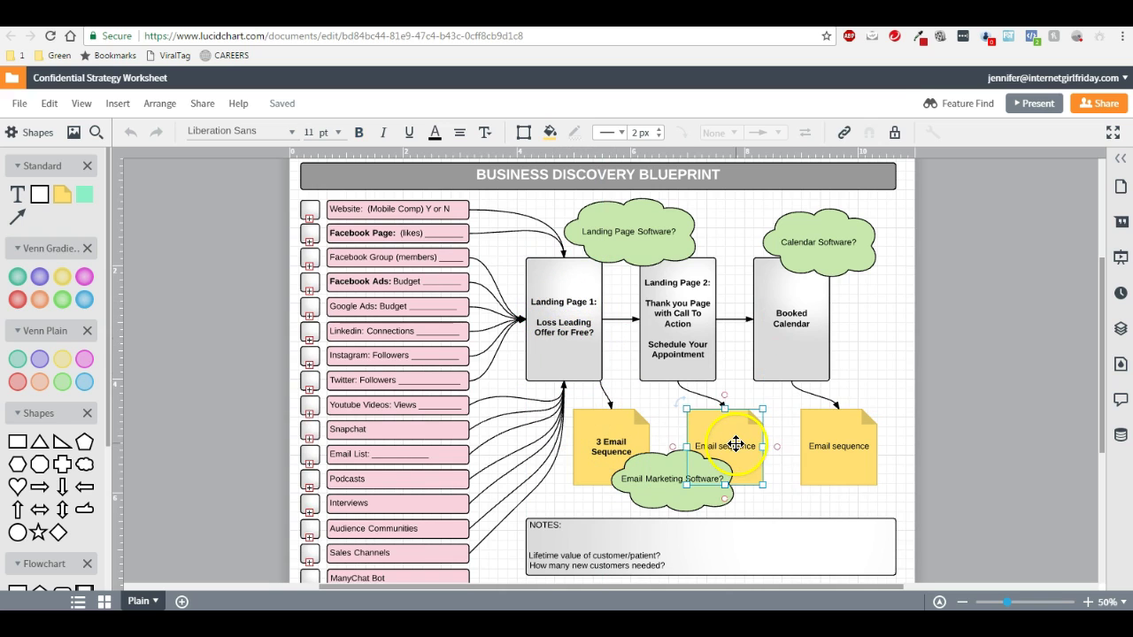
click(844, 450)
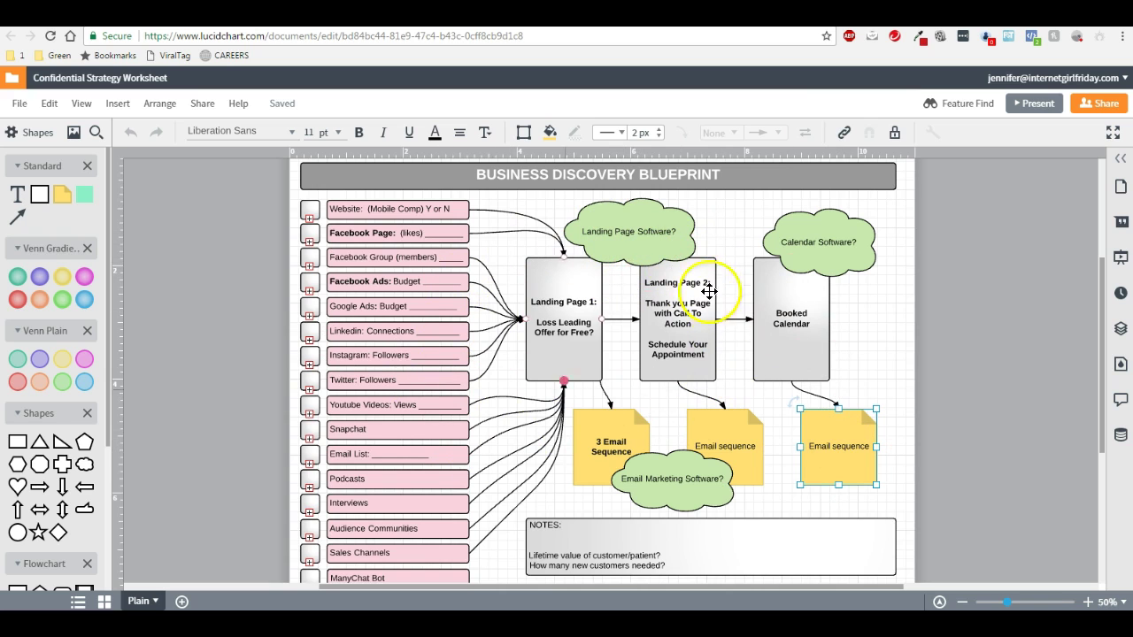
Nudge the Landing Page Software? cloud slightly left and down above the landing pages.
click(564, 332)
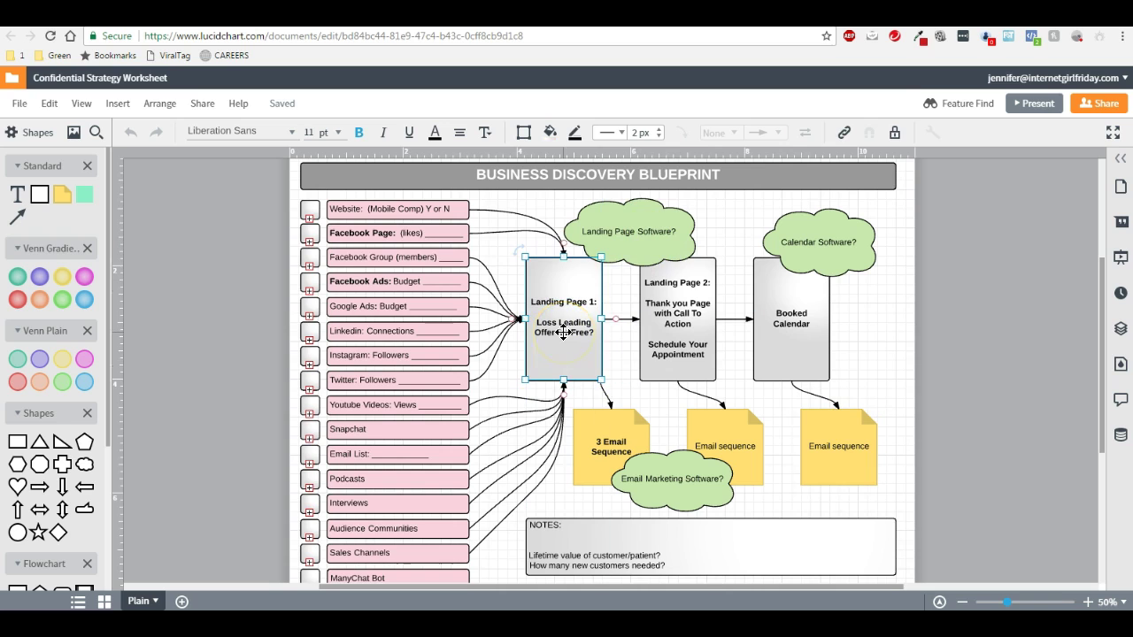
click(611, 436)
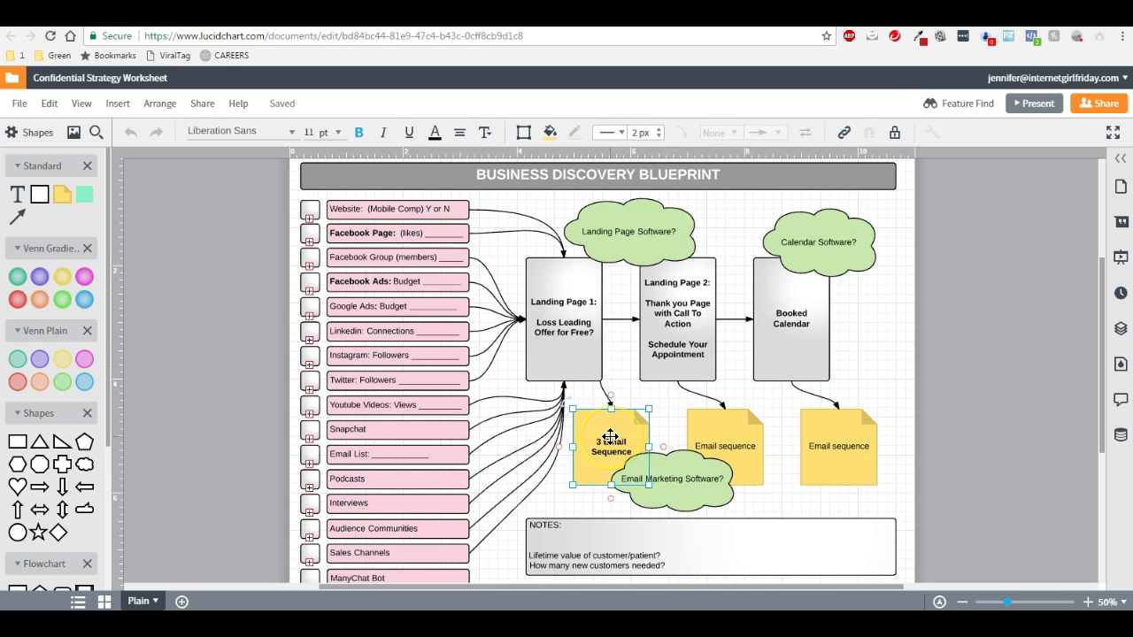
click(625, 231)
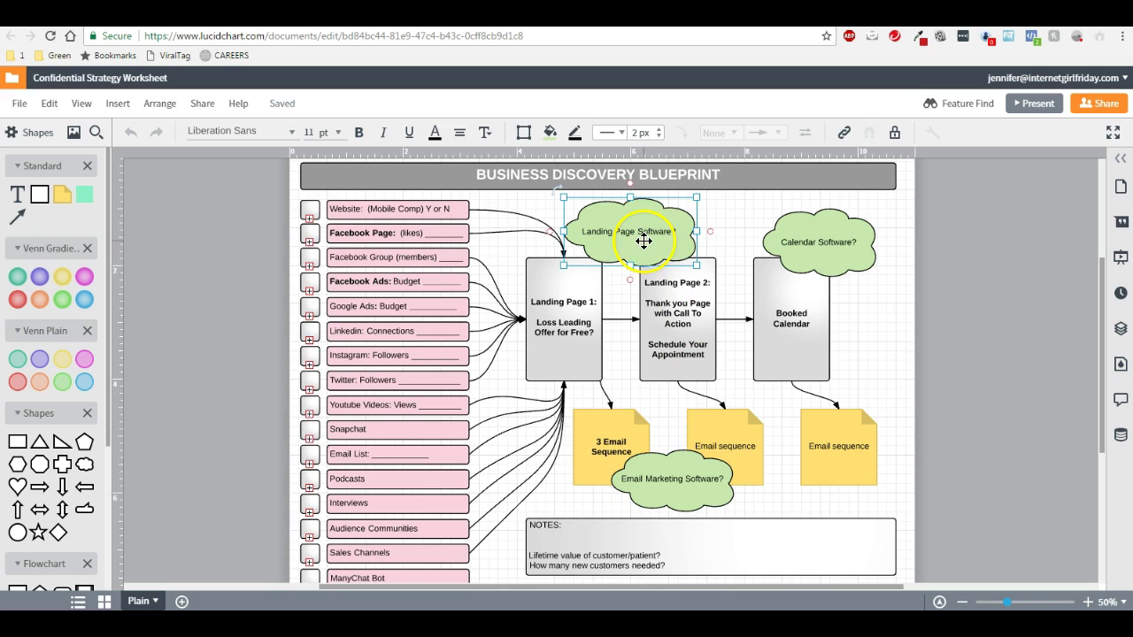
drag(644, 241, 640, 244)
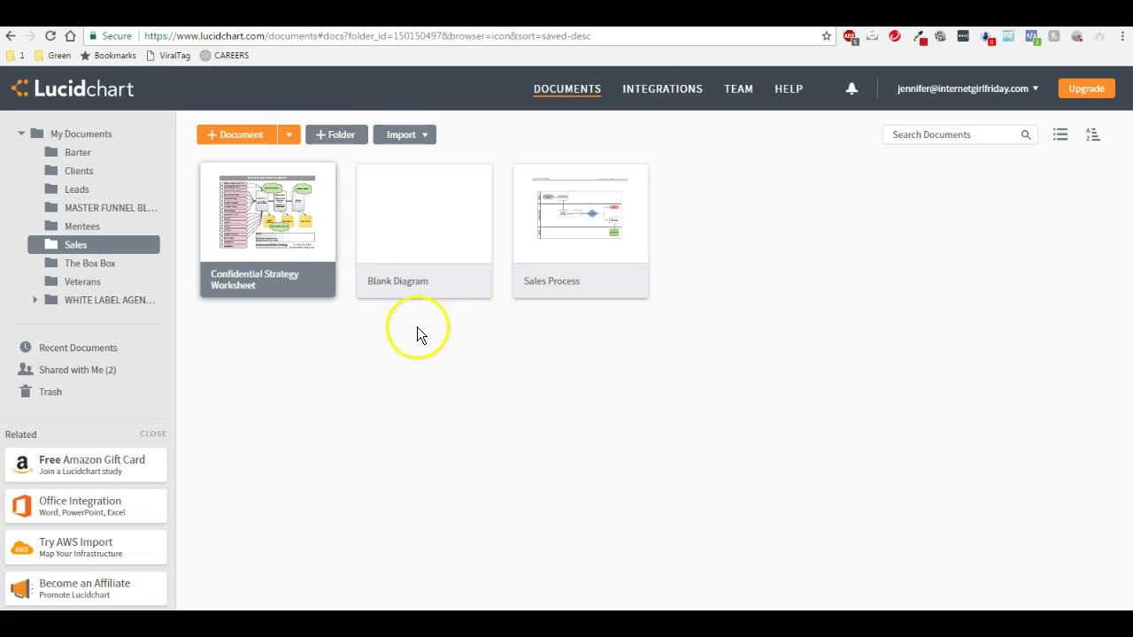
Create a Blank Diagram from + Document and open it in the editor.
mouse_move(436, 235)
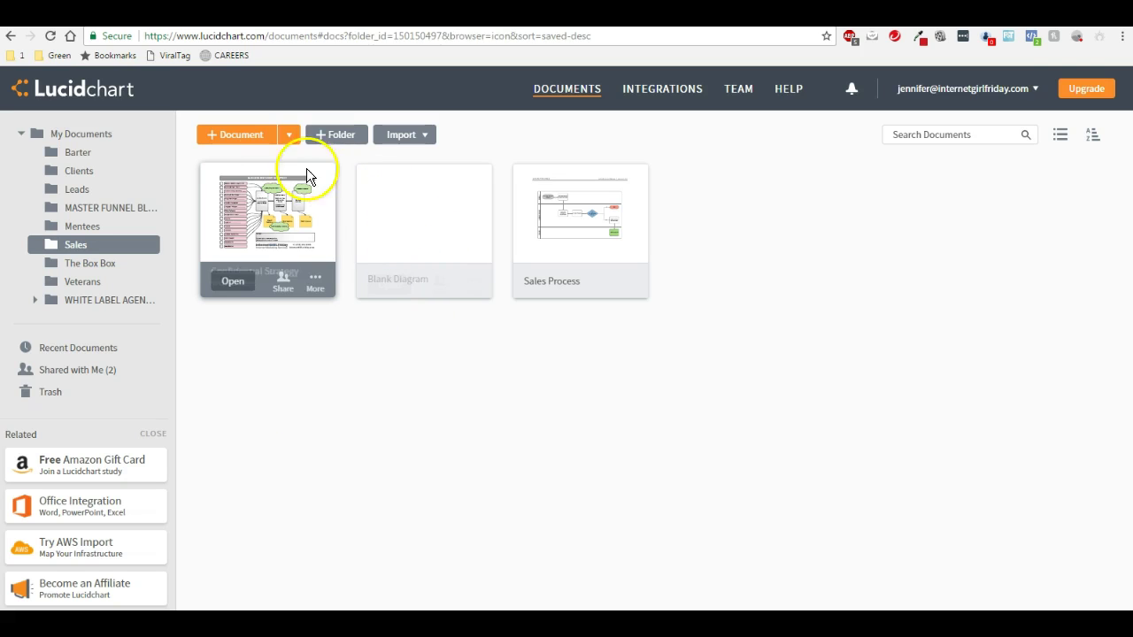
click(256, 142)
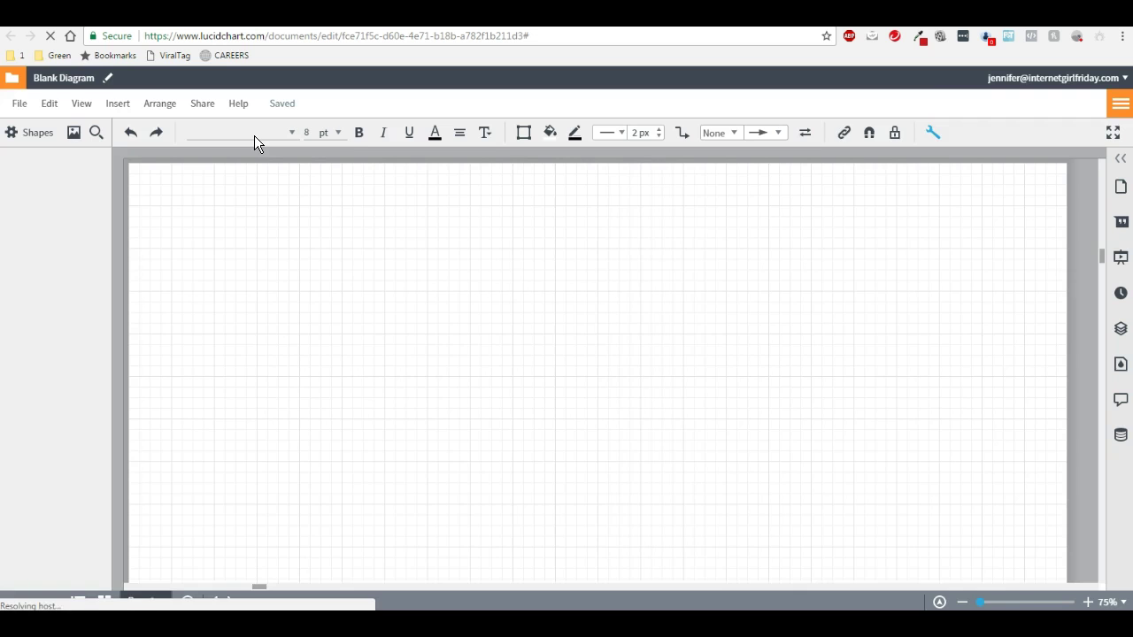
click(251, 145)
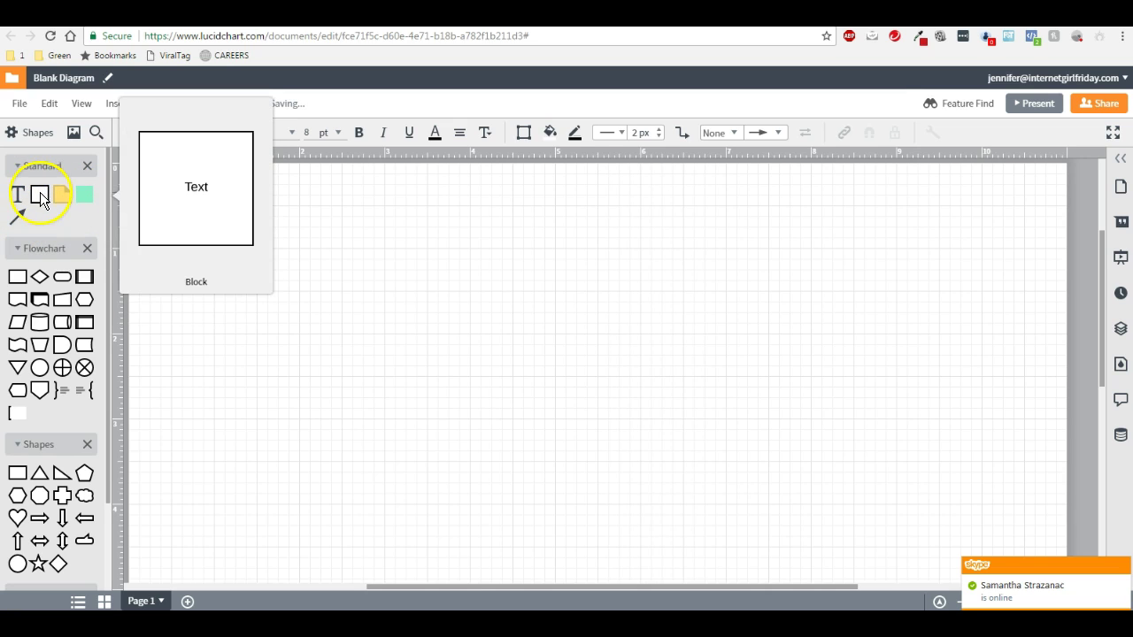
Add a 4.5 x 0.5 in block labelled 'FUNNEL: Email Optin For A Free PDF', fixing 'FOr'.
drag(41, 200, 254, 254)
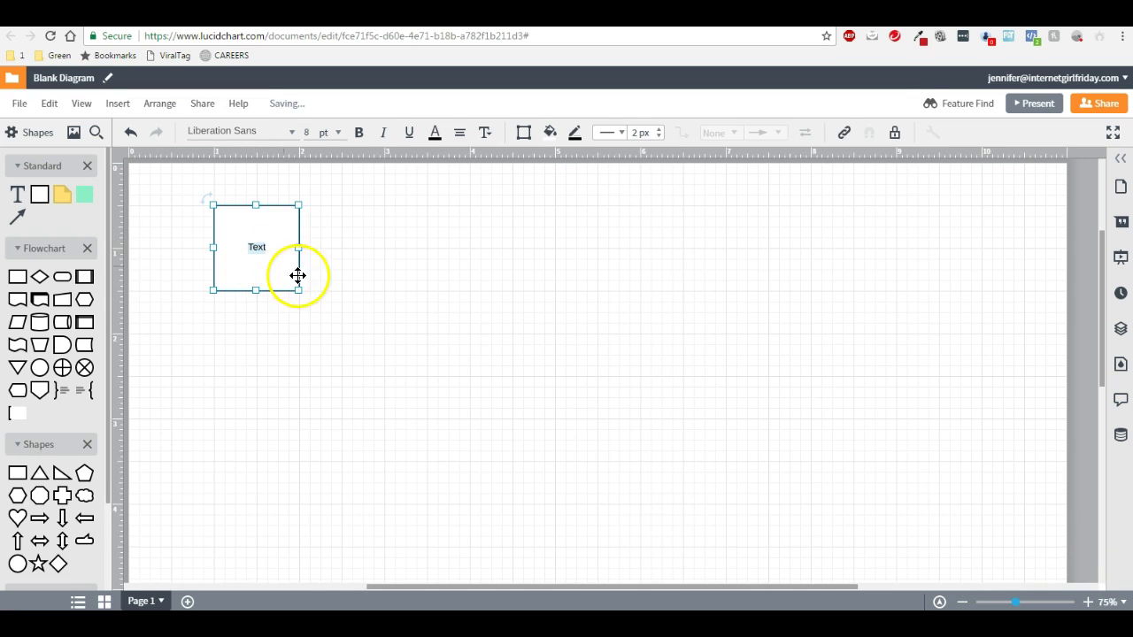
drag(299, 290, 639, 243)
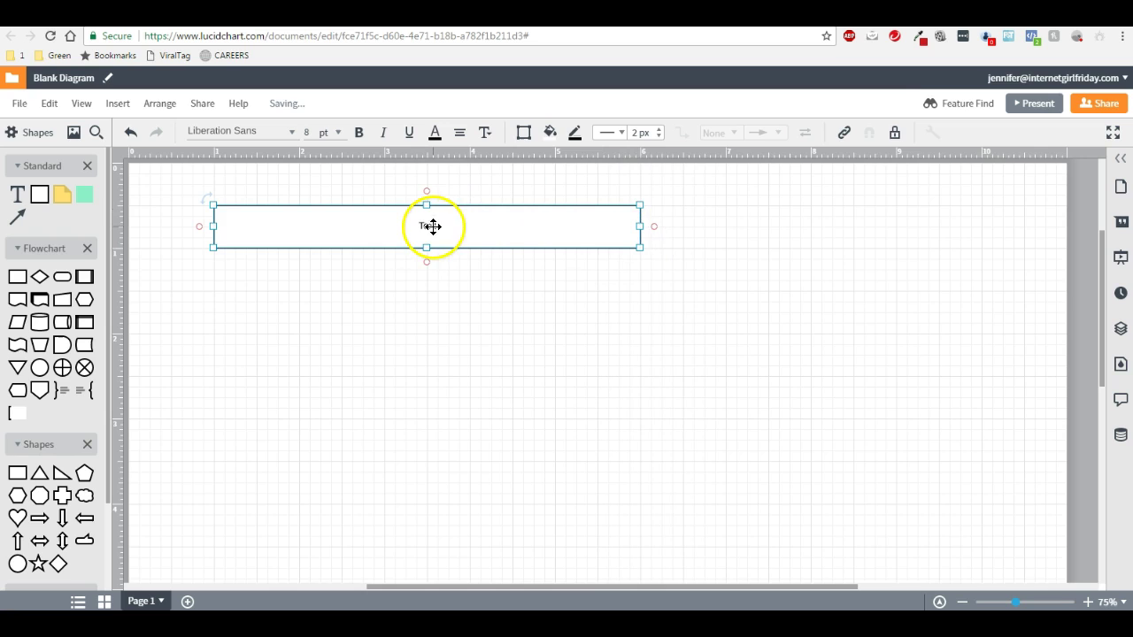
text(FUNNE)
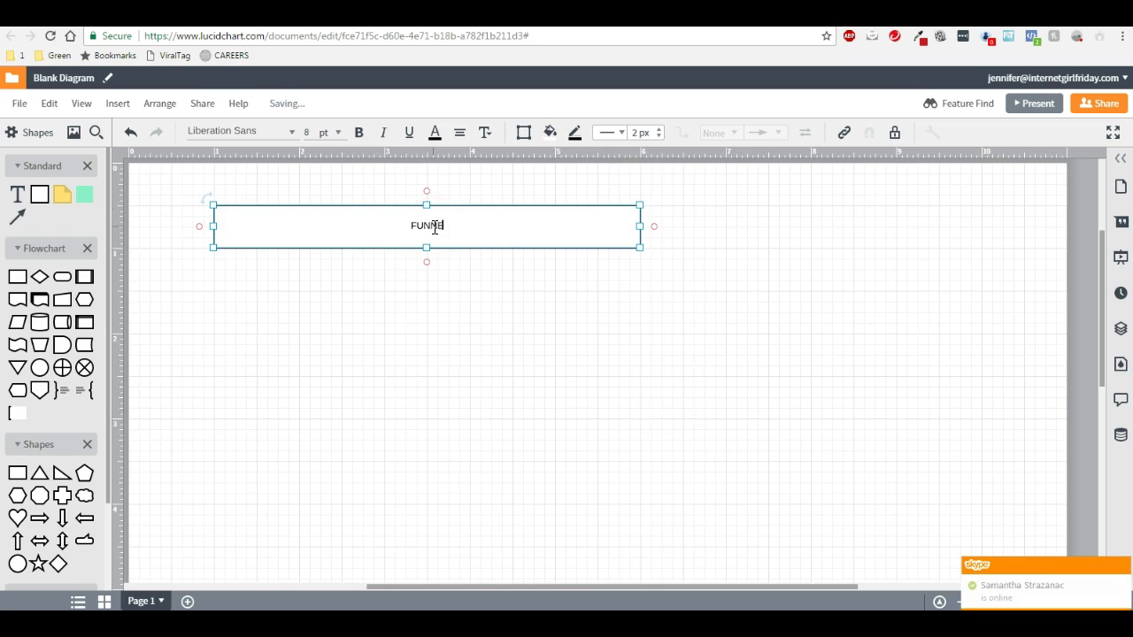
text(L: Emai)
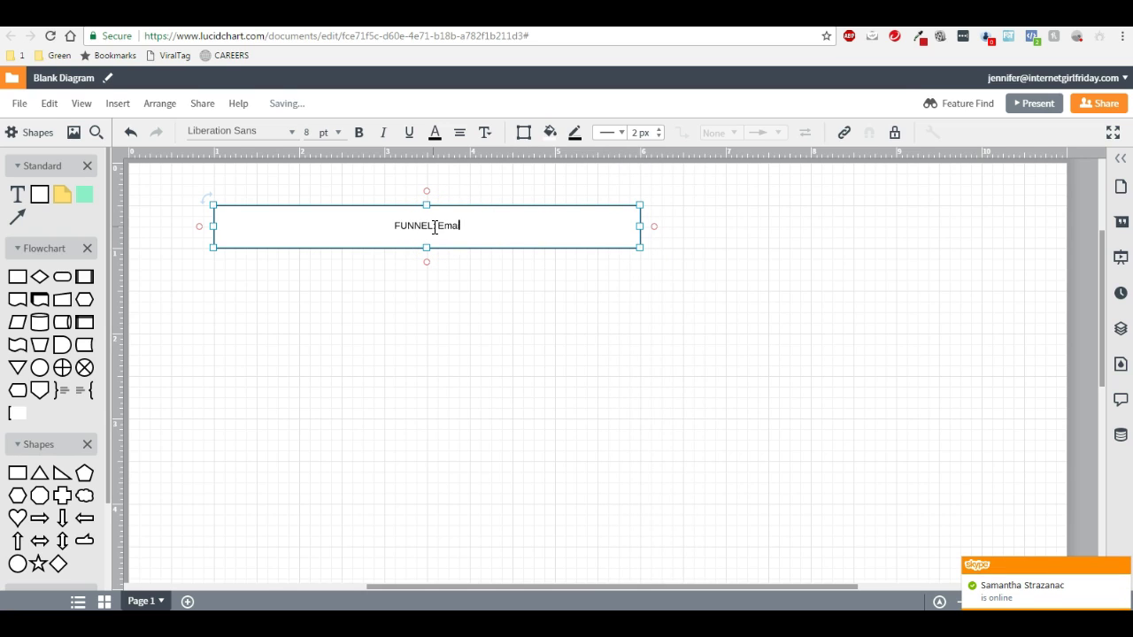
text(l Optin)
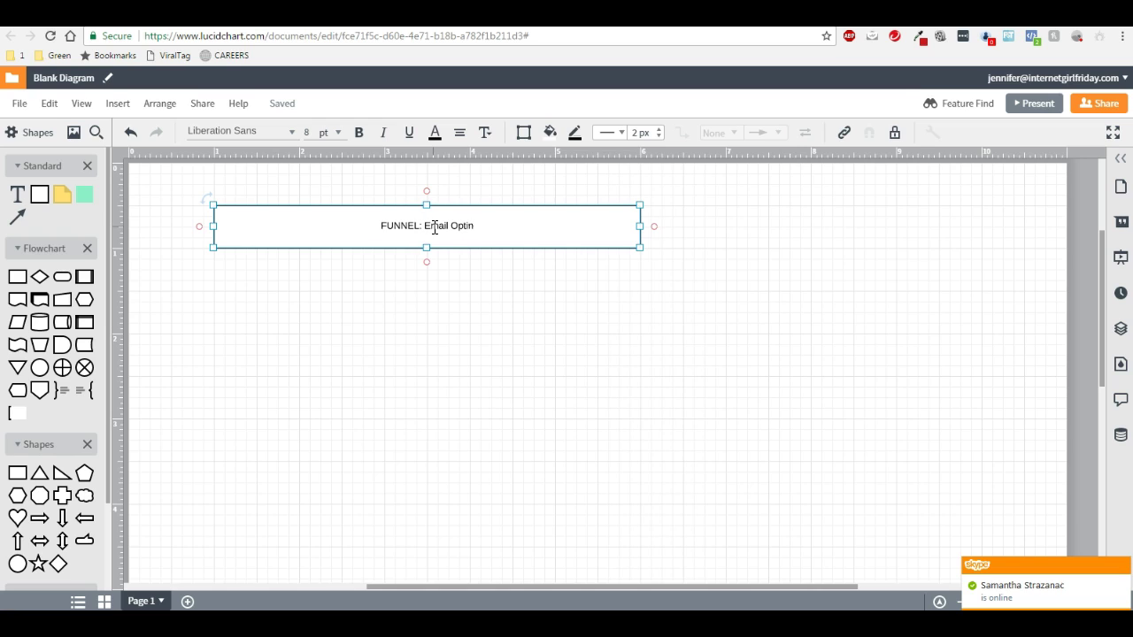
text( FOr A Fre)
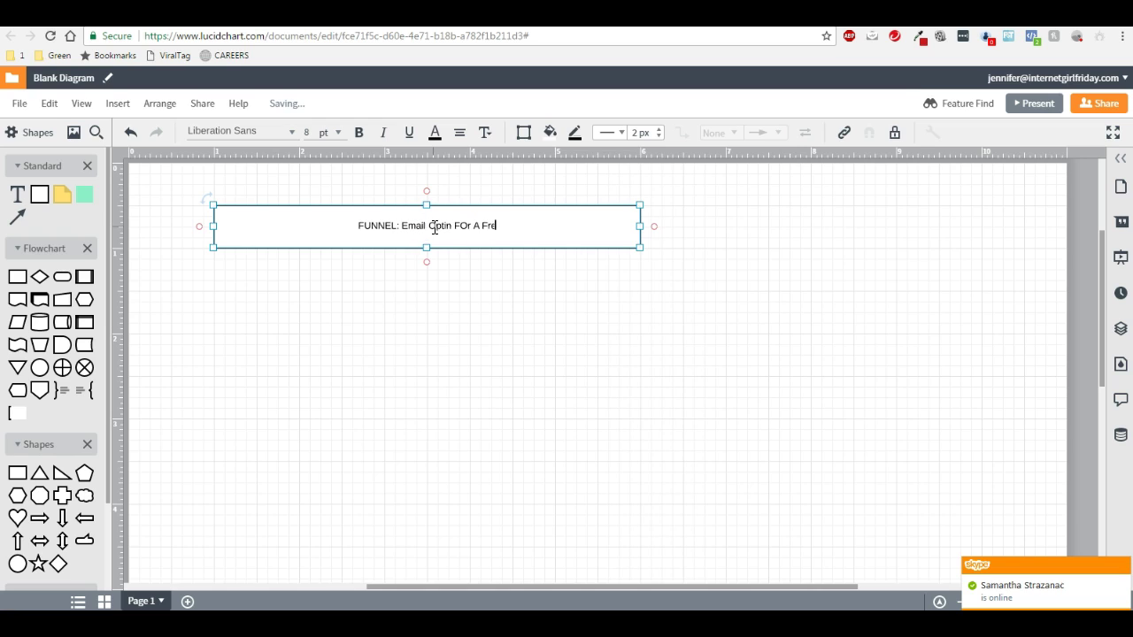
text(e PDF)
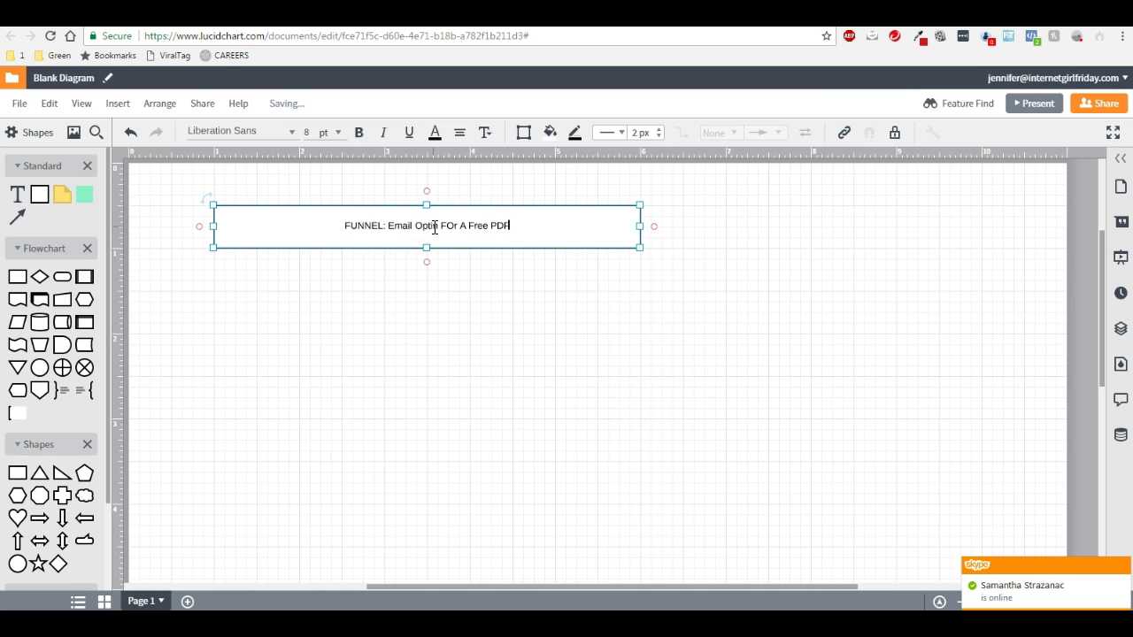
click(444, 226)
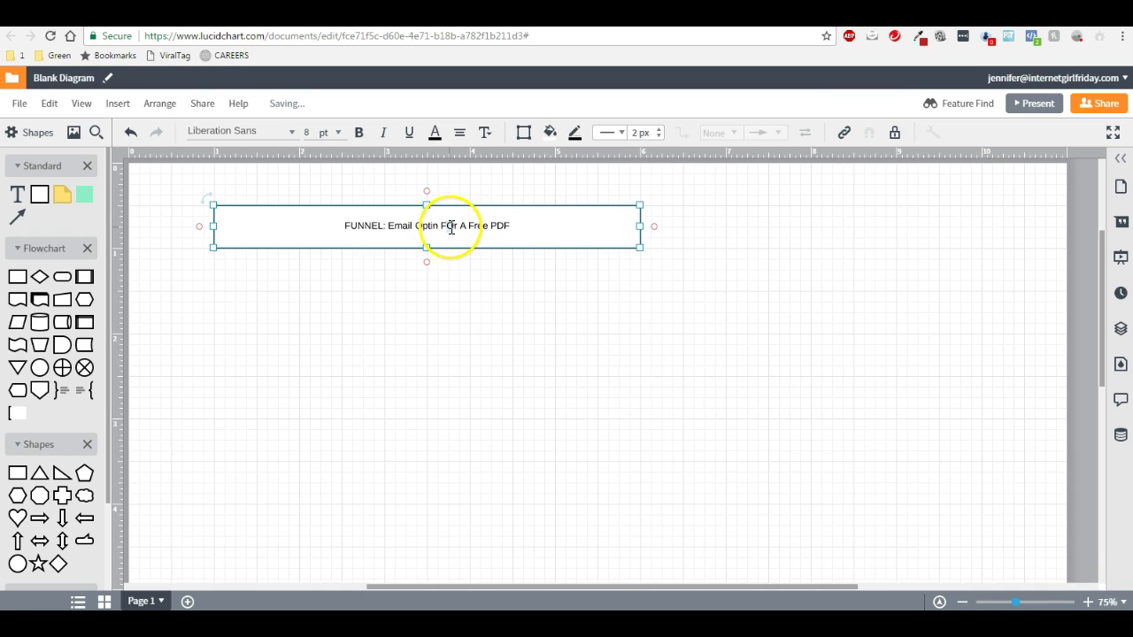
key(Delete)
text(o)
click(525, 229)
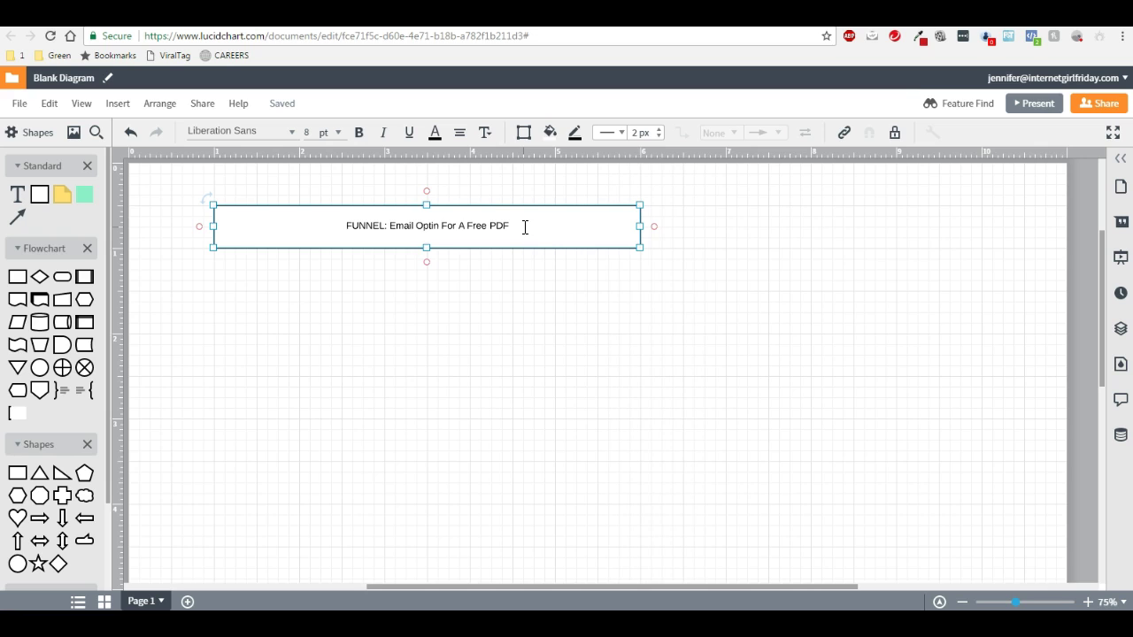
Fill the FUNNEL banner grey.
click(384, 338)
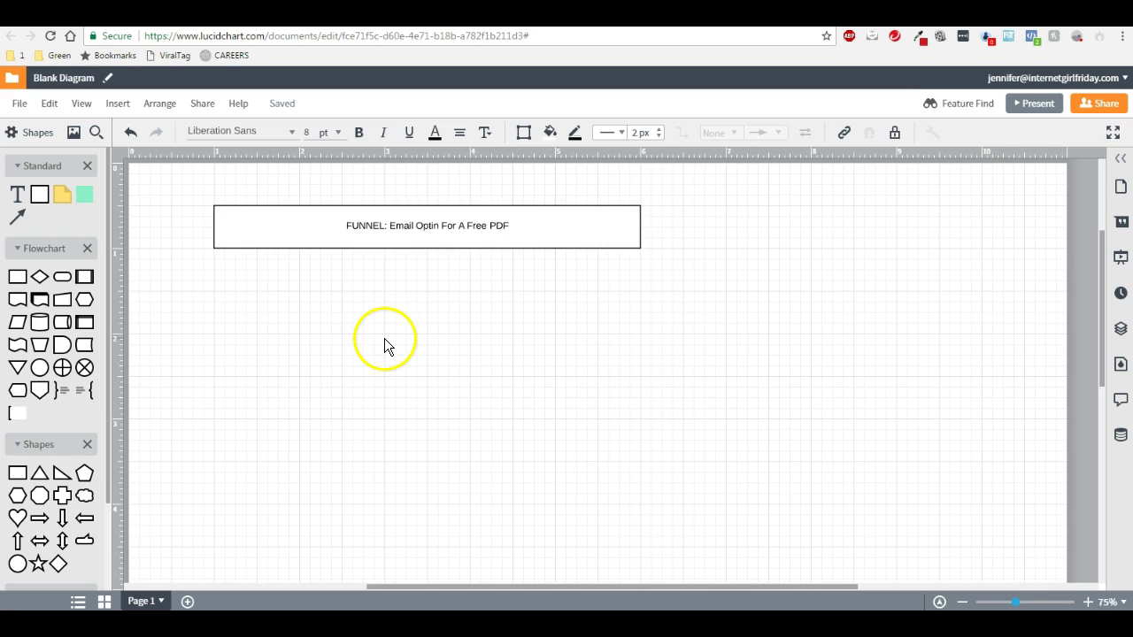
click(384, 230)
click(550, 134)
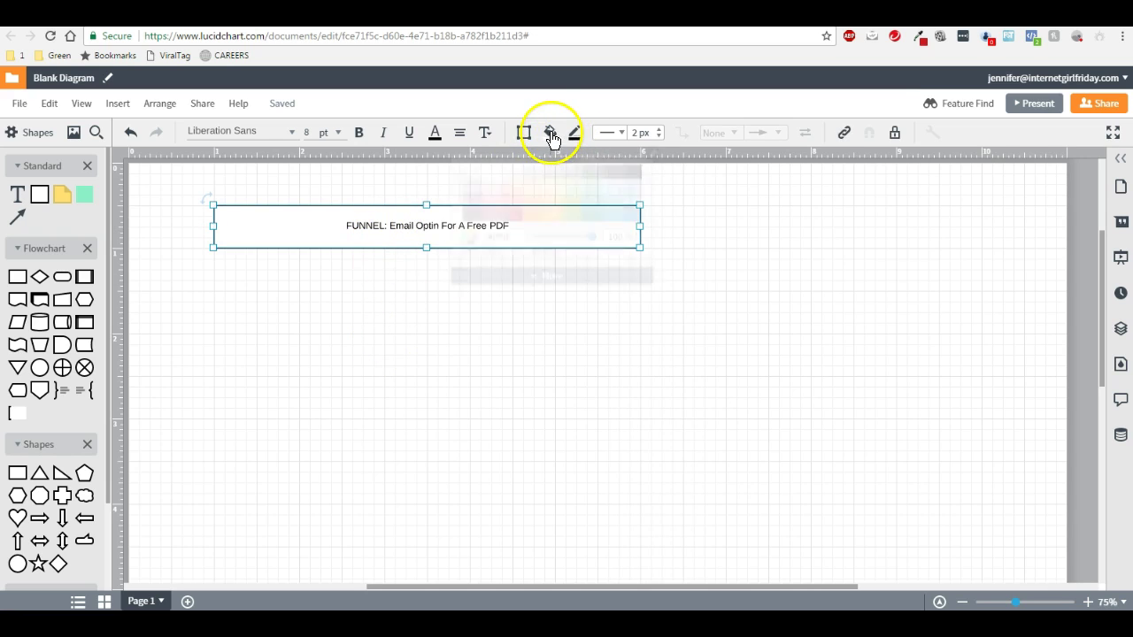
click(549, 175)
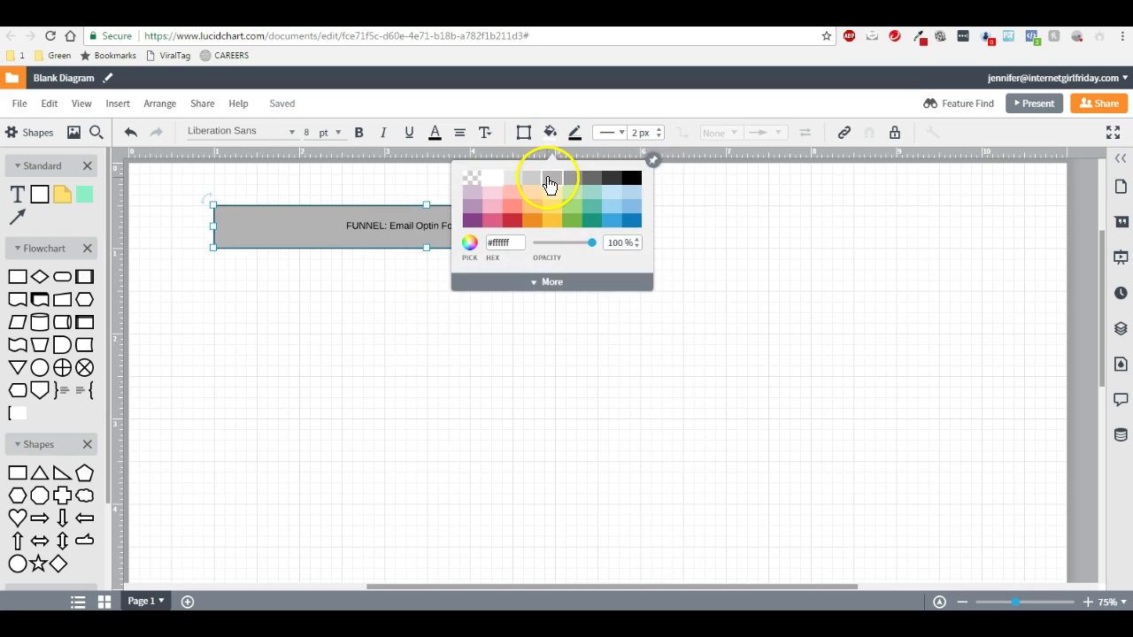
Add a short wide pink box labelled WEBSITE HEADER below the banner's left end.
click(355, 254)
drag(39, 195, 261, 338)
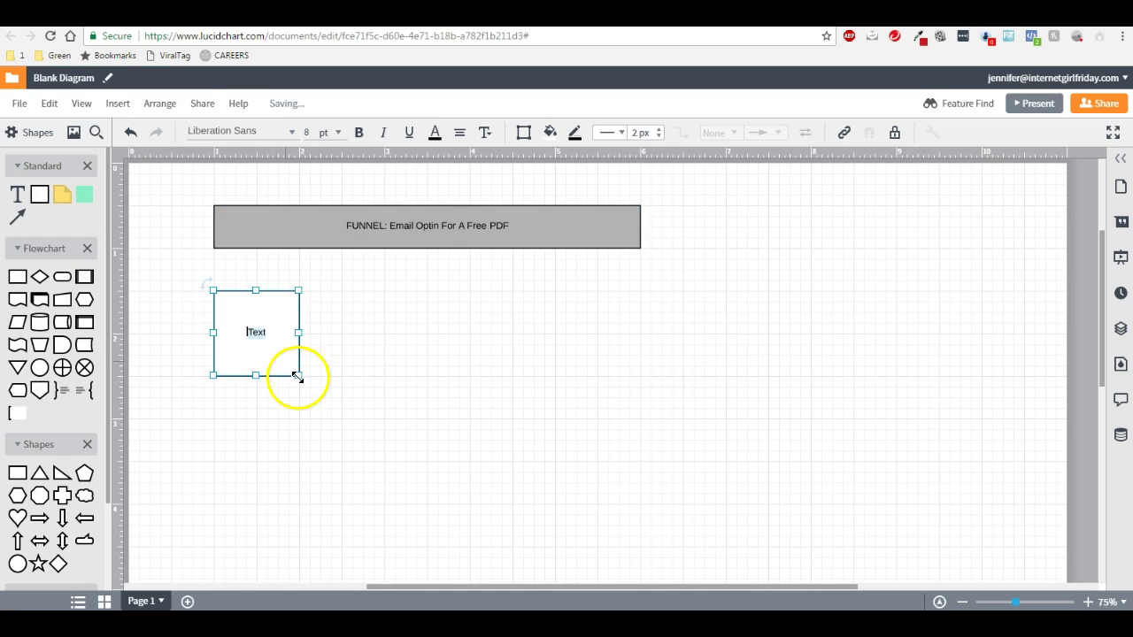
drag(299, 376, 298, 313)
double_click(266, 309)
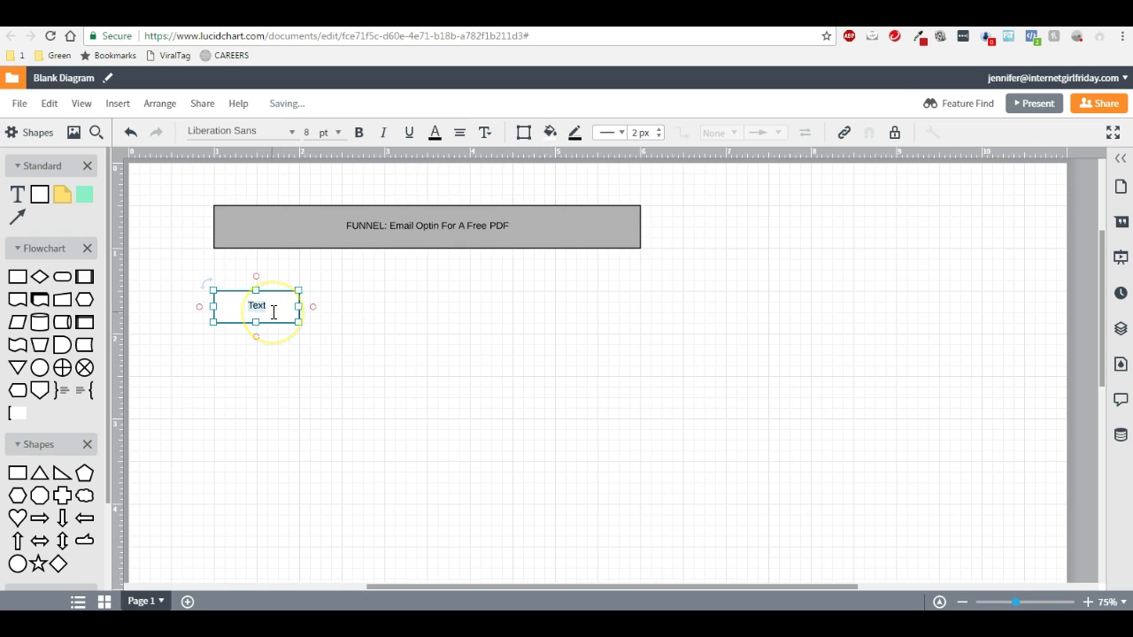
text(WEBSITE HEADER)
click(294, 370)
click(261, 310)
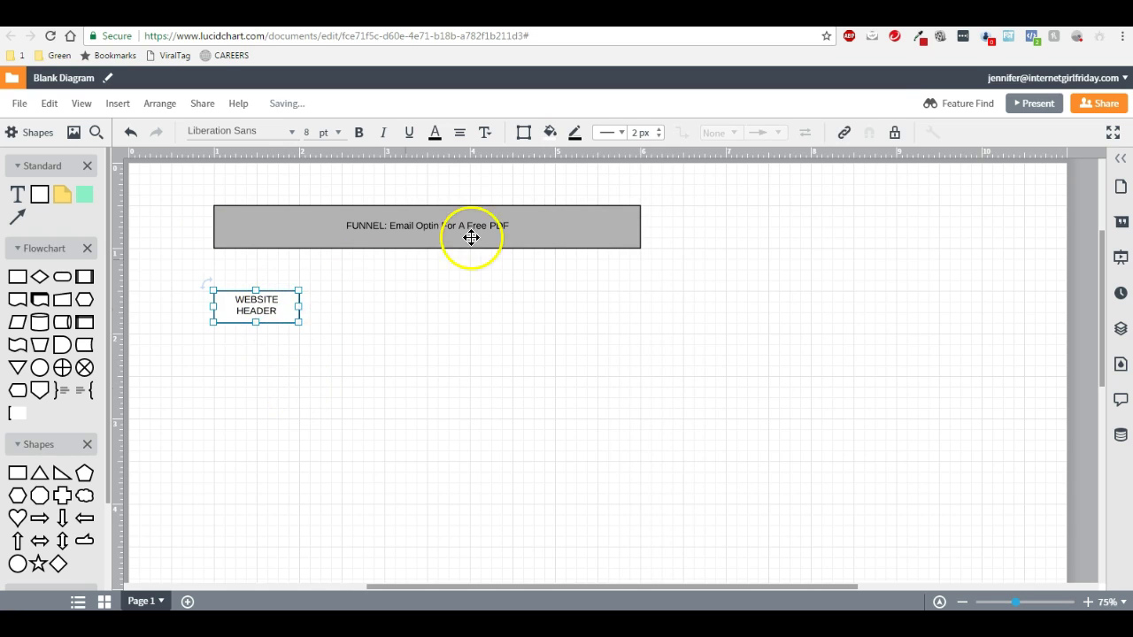
click(550, 133)
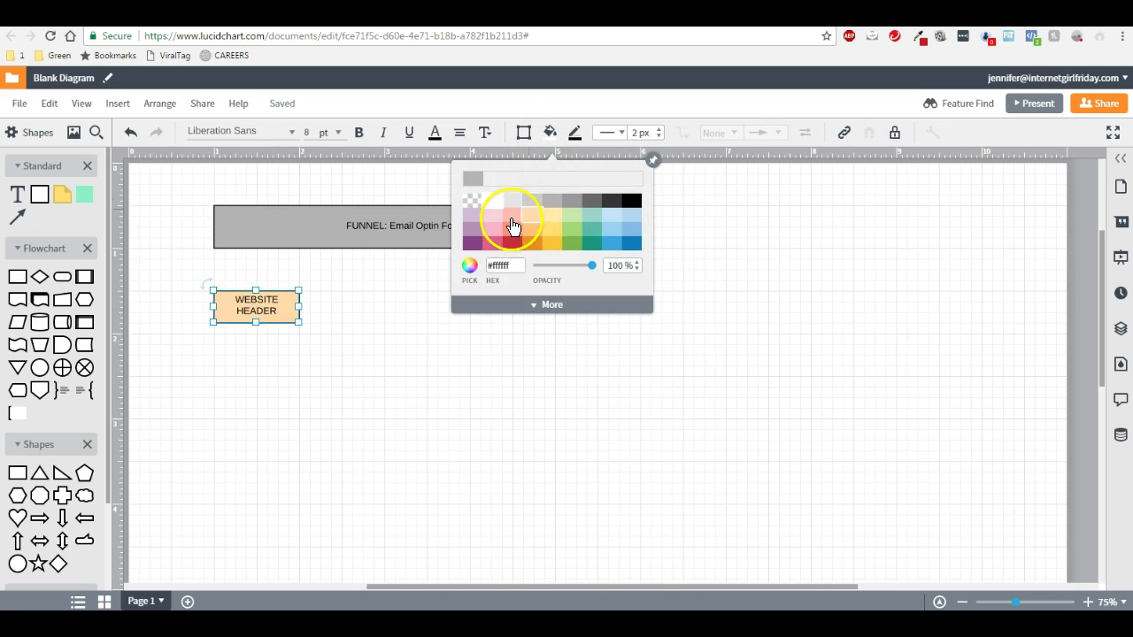
click(493, 222)
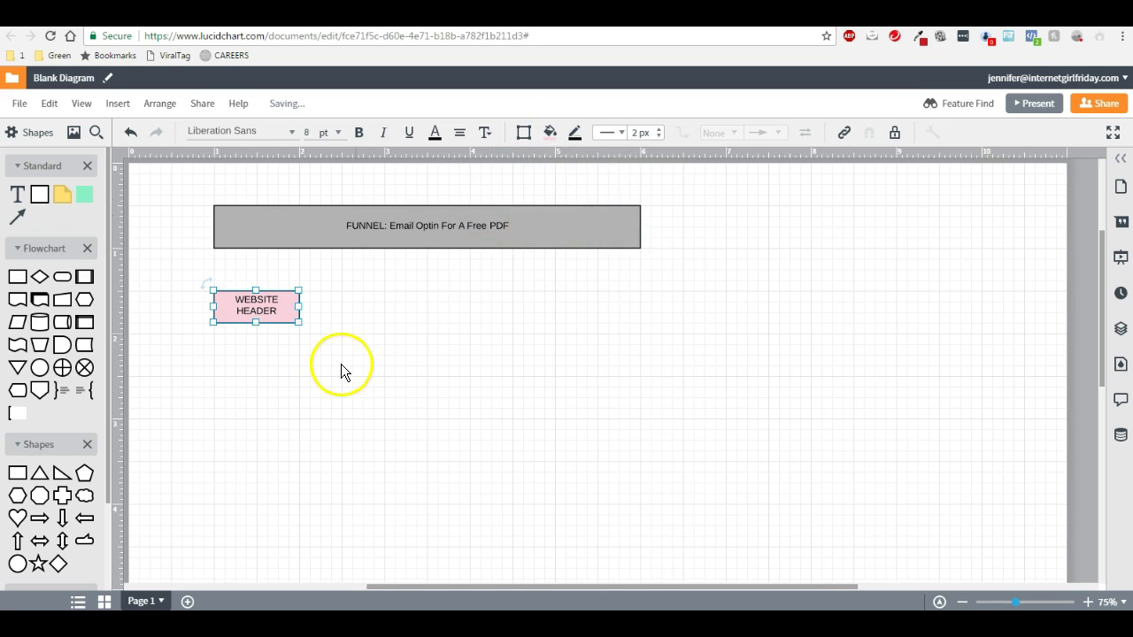
click(342, 370)
Add a box beside WEBSITE HEADER labelled 'Landing Page 1' / 'Email Optin for the PDF'.
drag(40, 195, 386, 338)
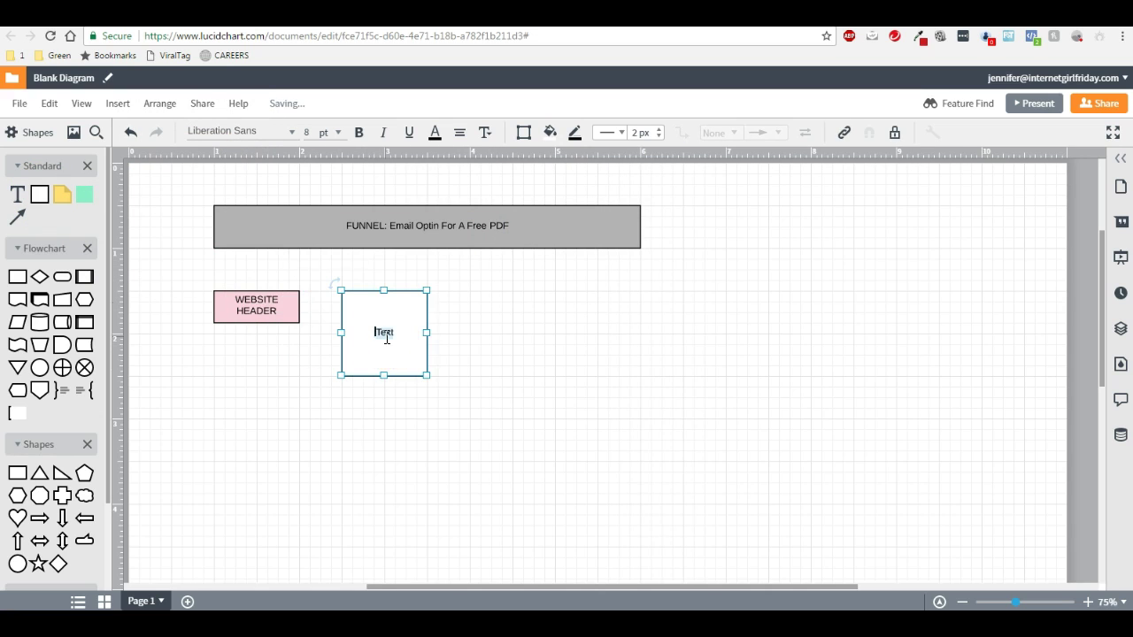
text(Landing Page 1)
key(Return)
text(Email Optin for)
text( the Fr)
click(445, 435)
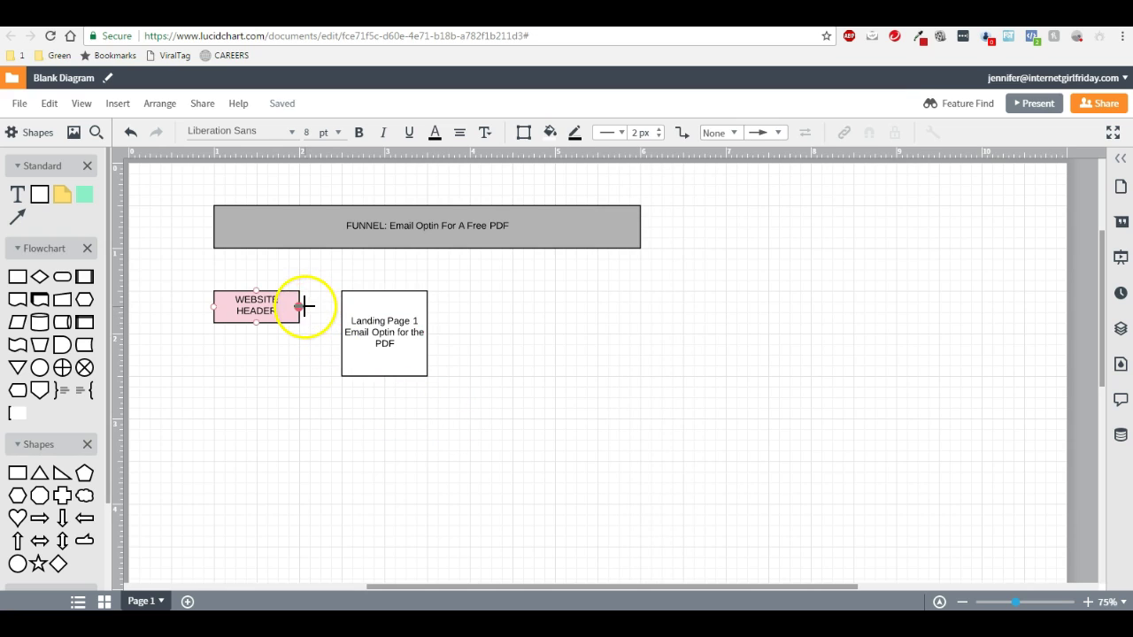
Link WEBSITE HEADER to the Landing Page 1 box with a curved connector.
mouse_move(301, 306)
mouse_down()
mouse_move(324, 306)
mouse_move(339, 333)
mouse_up()
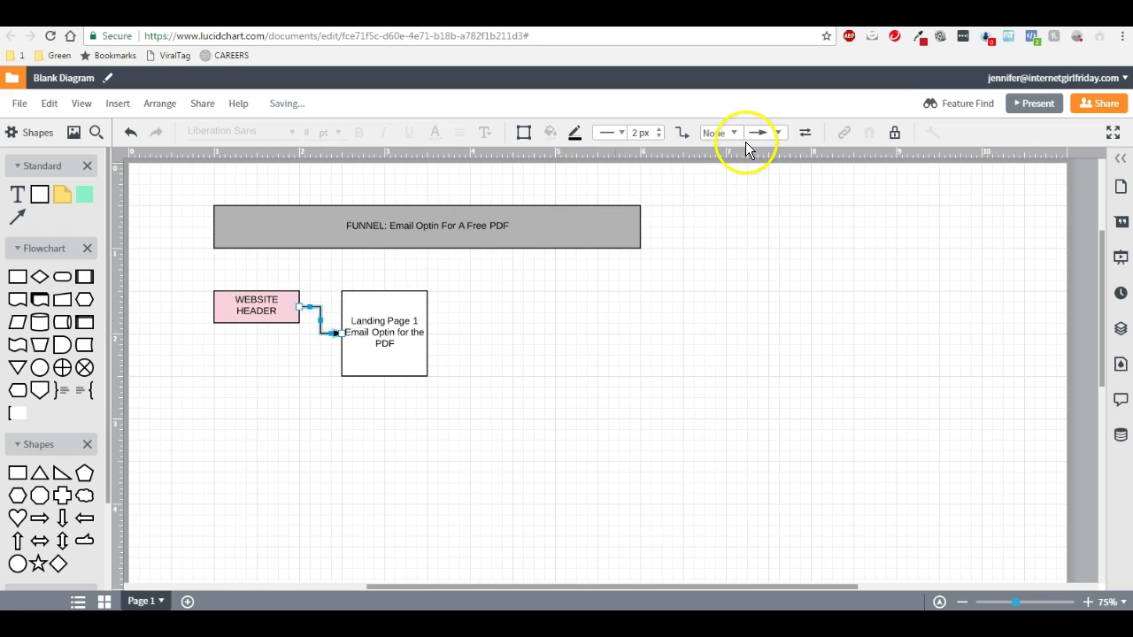
click(688, 134)
click(660, 176)
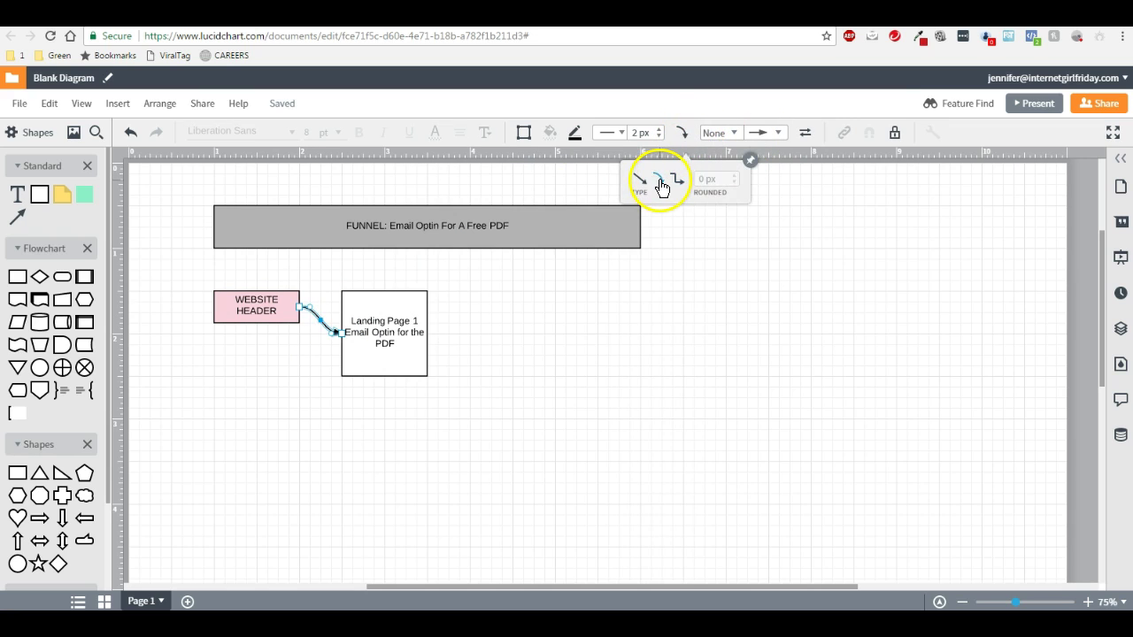
click(452, 474)
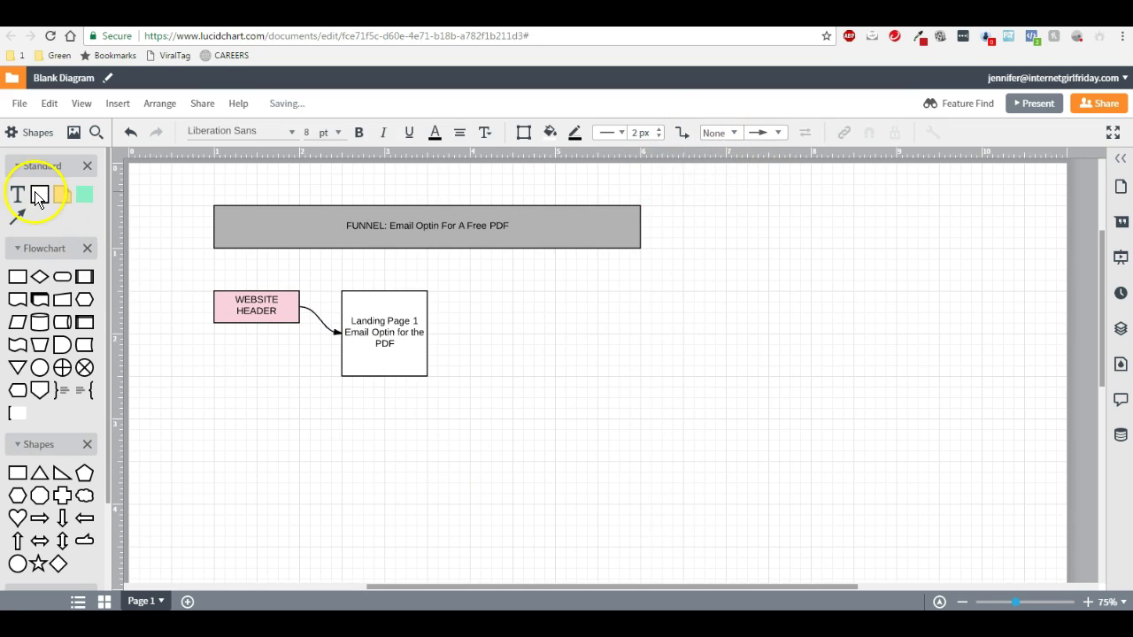
Place a new box to the right of Landing Page 1, aligned with it.
drag(39, 193, 323, 327)
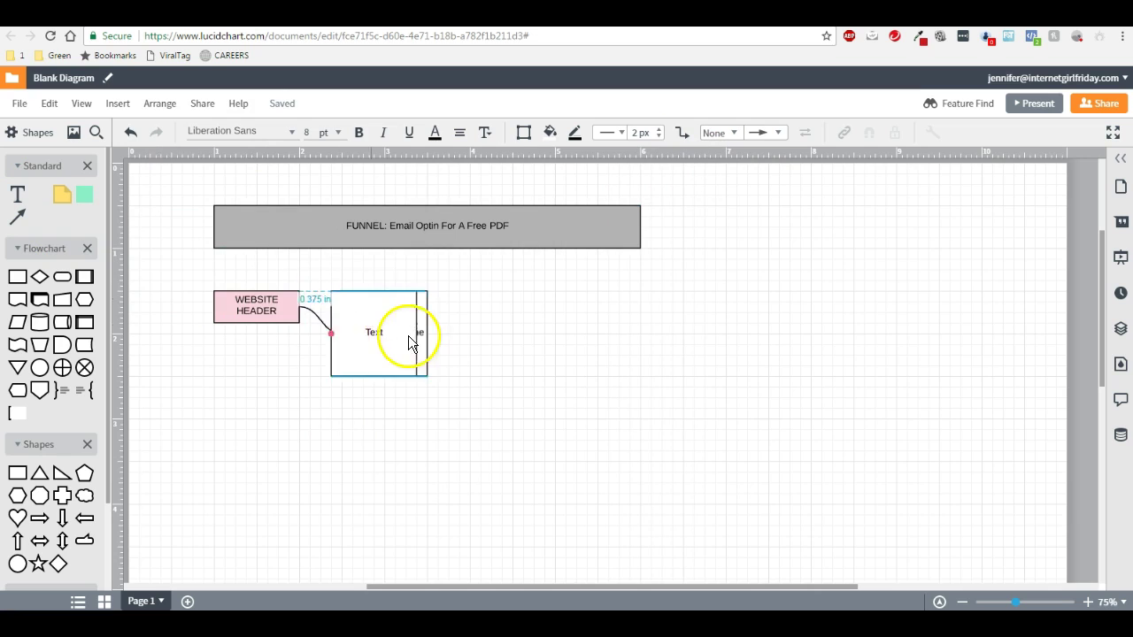
drag(409, 344, 514, 350)
double_click(497, 304)
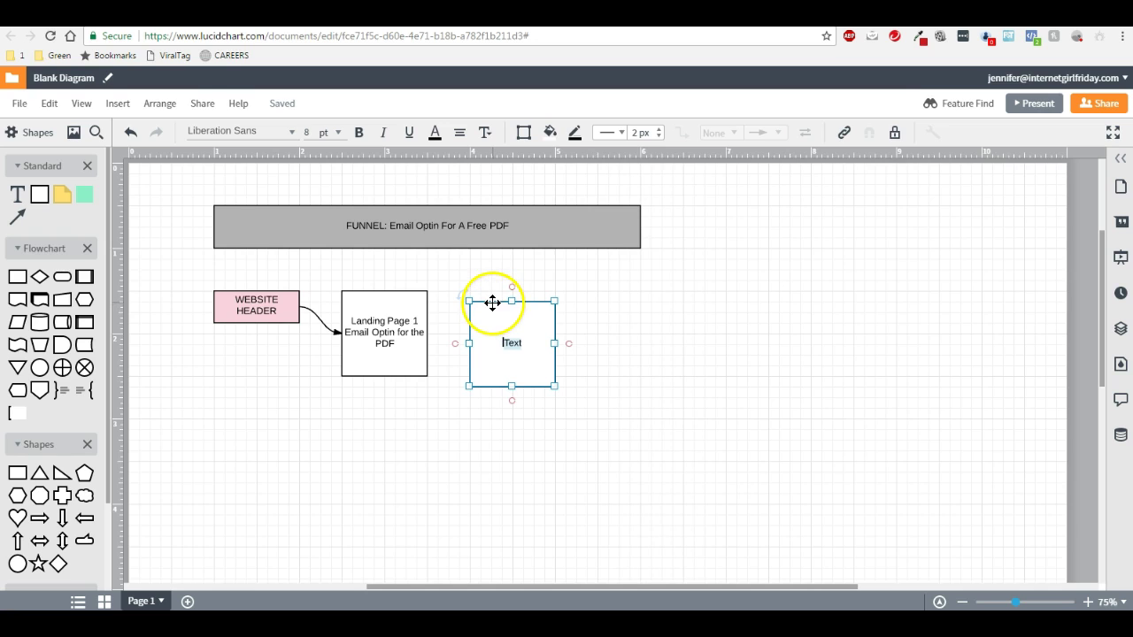
drag(493, 303, 493, 292)
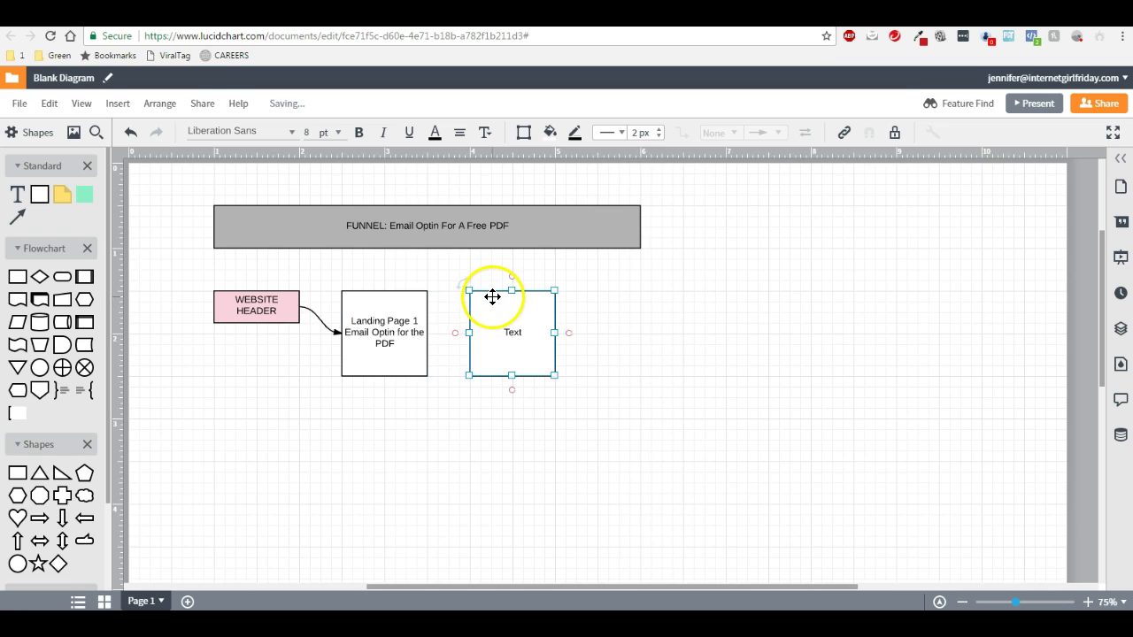
Label the box 'LP 2:', 'Thank you page', 'Go check your email', a dash divider and 'Check this video'.
double_click(515, 334)
key(BackSpace)
text(La-2:)
key(Return)
text(Thank you page)
key(Return)
text(Go check )
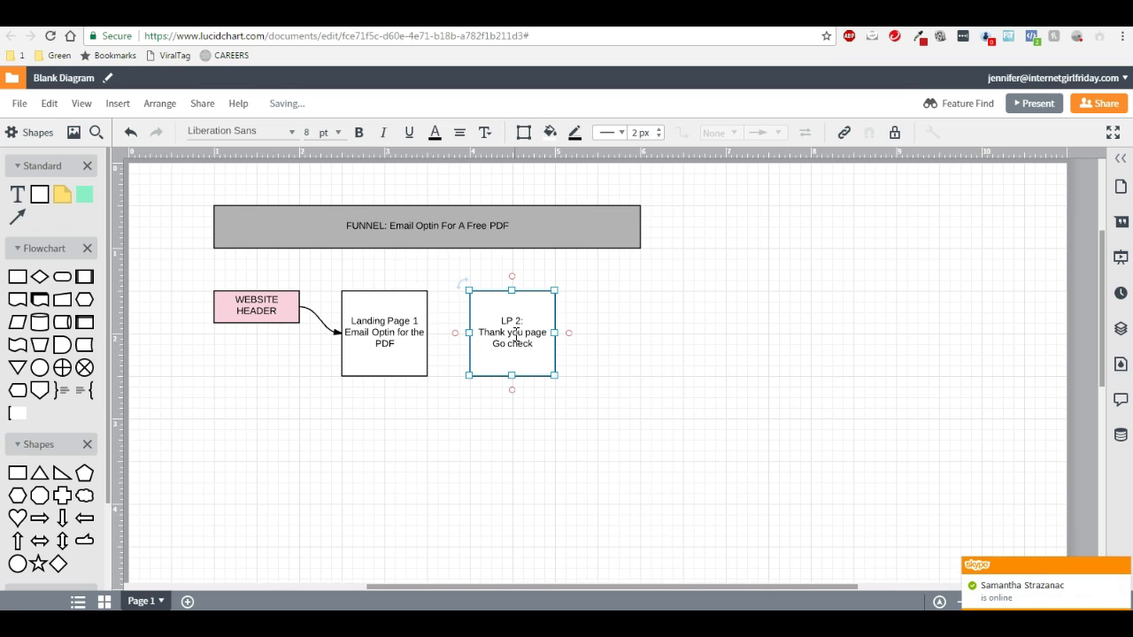
text(your email )
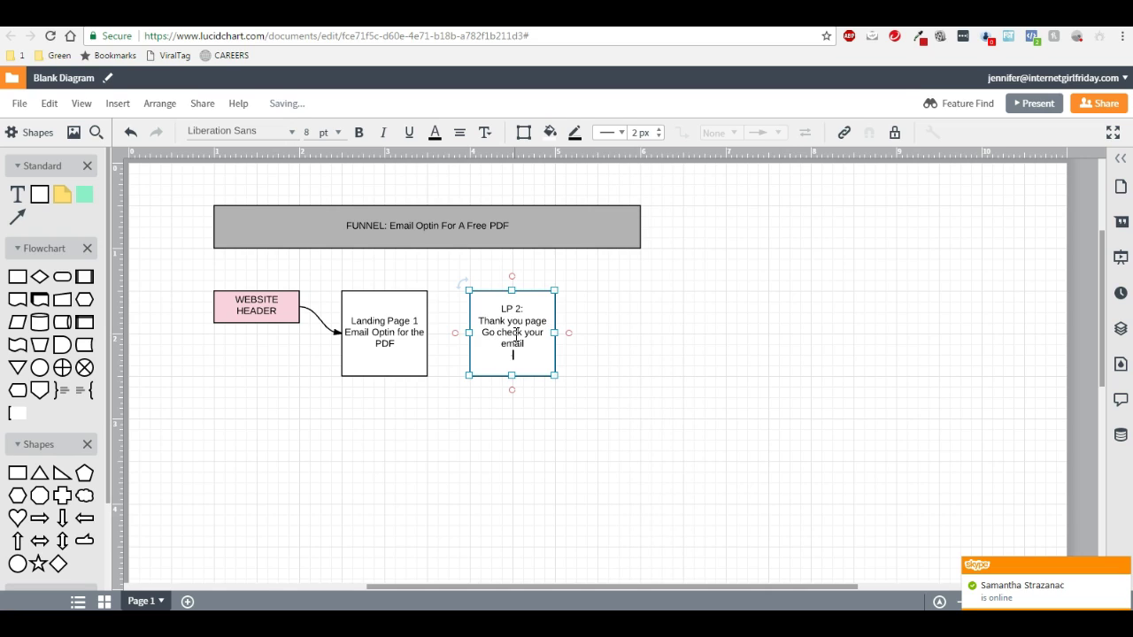
text(--------------)
key(Return)
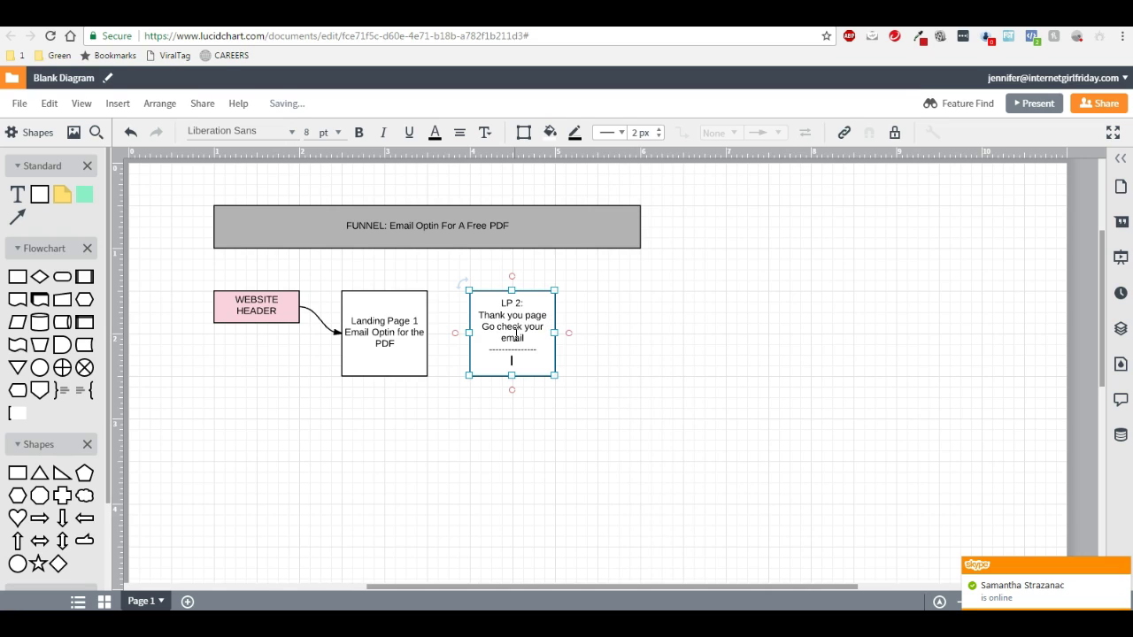
text(CTA)
key(BackSpace)
key(BackSpace)
key(BackSpace)
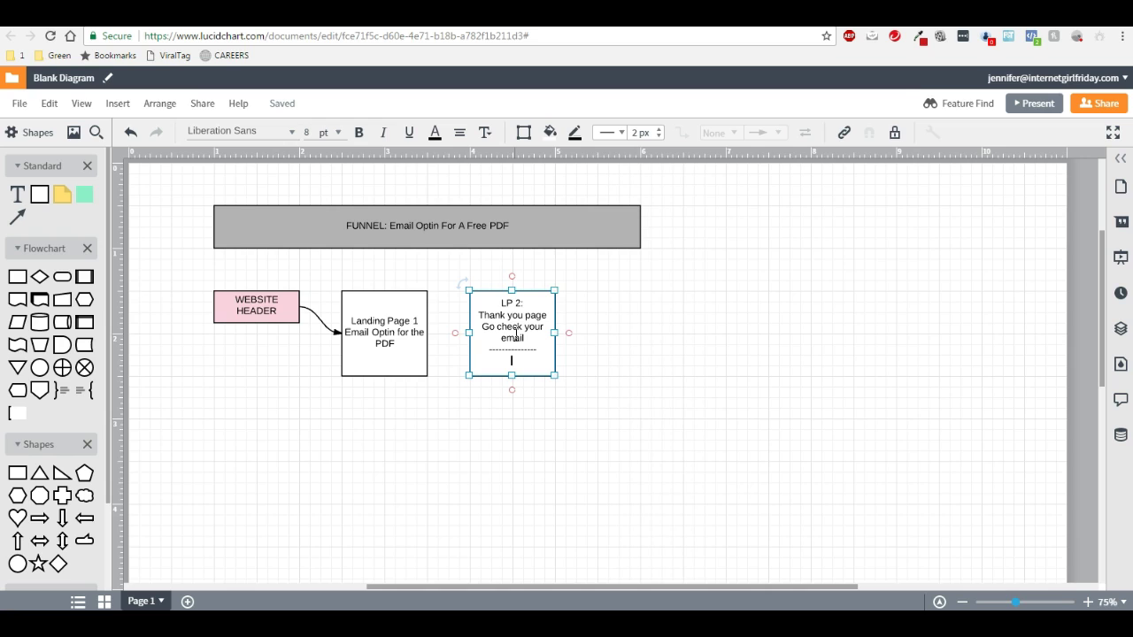
text(Check this vidoe)
key(BackSpace)
key(BackSpace)
Finish the 'video' text and join Landing Page 1 to LP 2 with a straight arrow.
text(eo)
click(614, 335)
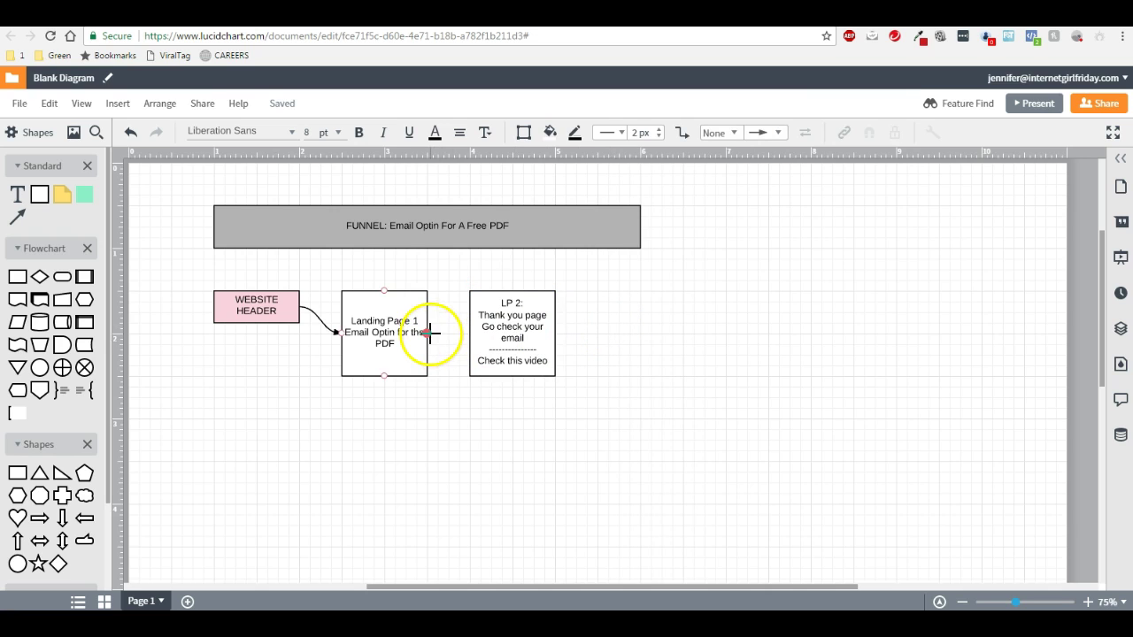
drag(428, 333, 469, 333)
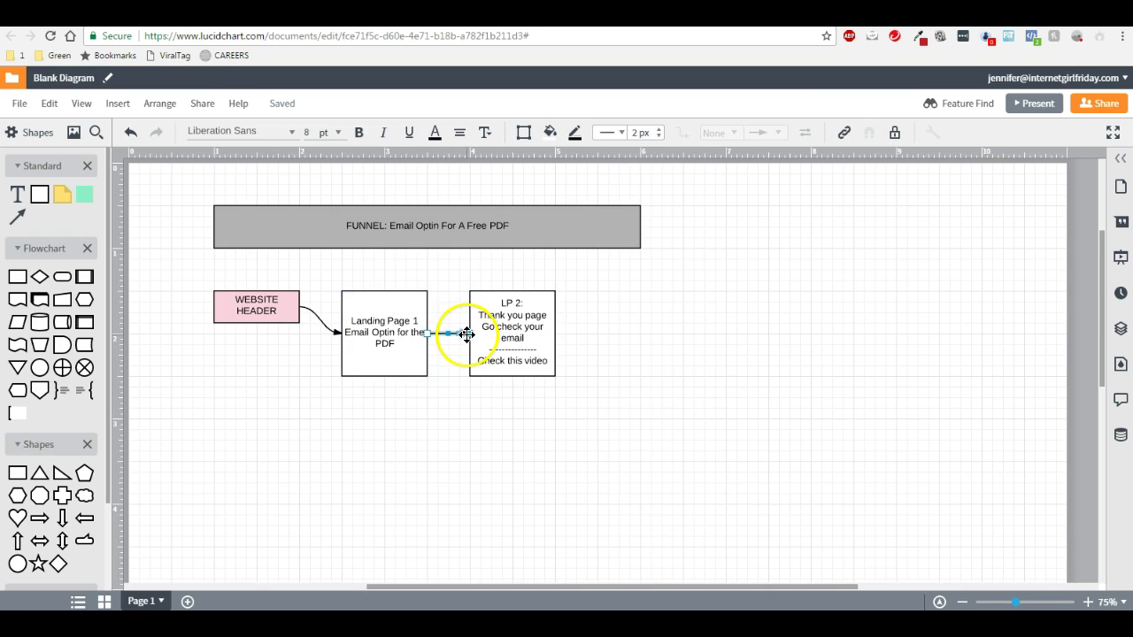
click(658, 399)
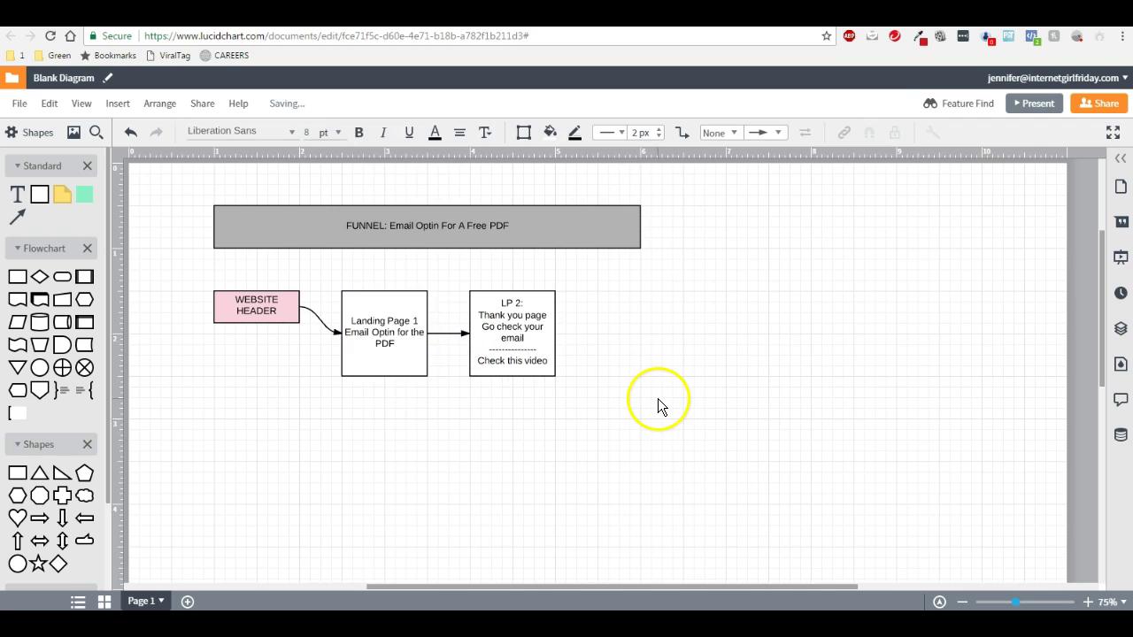
Select the LP 2 and Landing Page 1 boxes to check the link, then clear the selection.
click(498, 340)
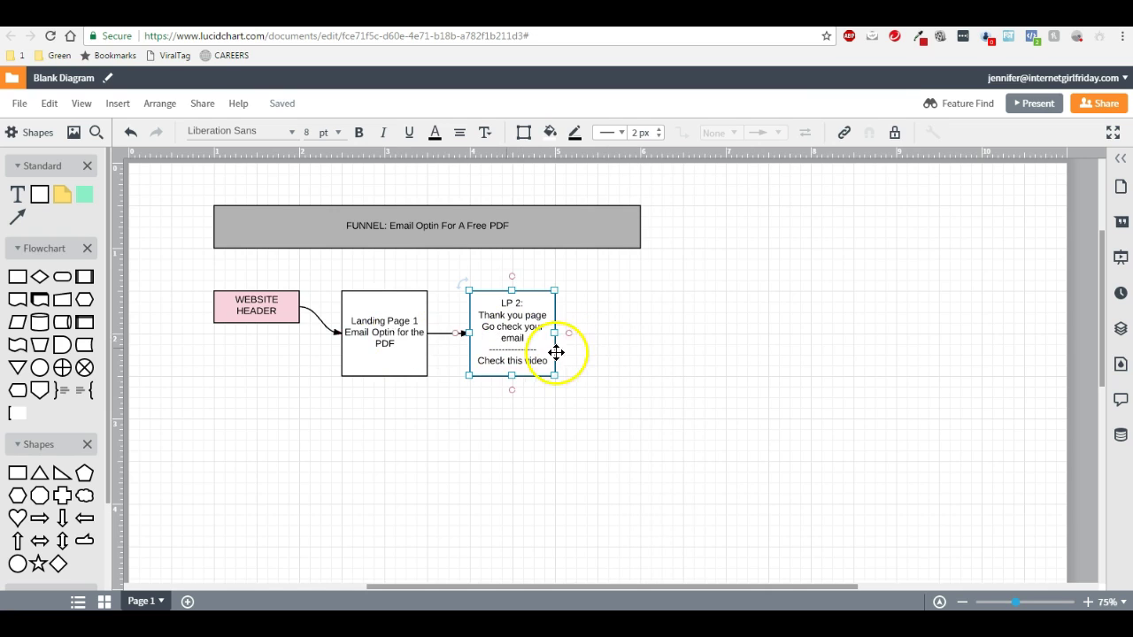
click(382, 340)
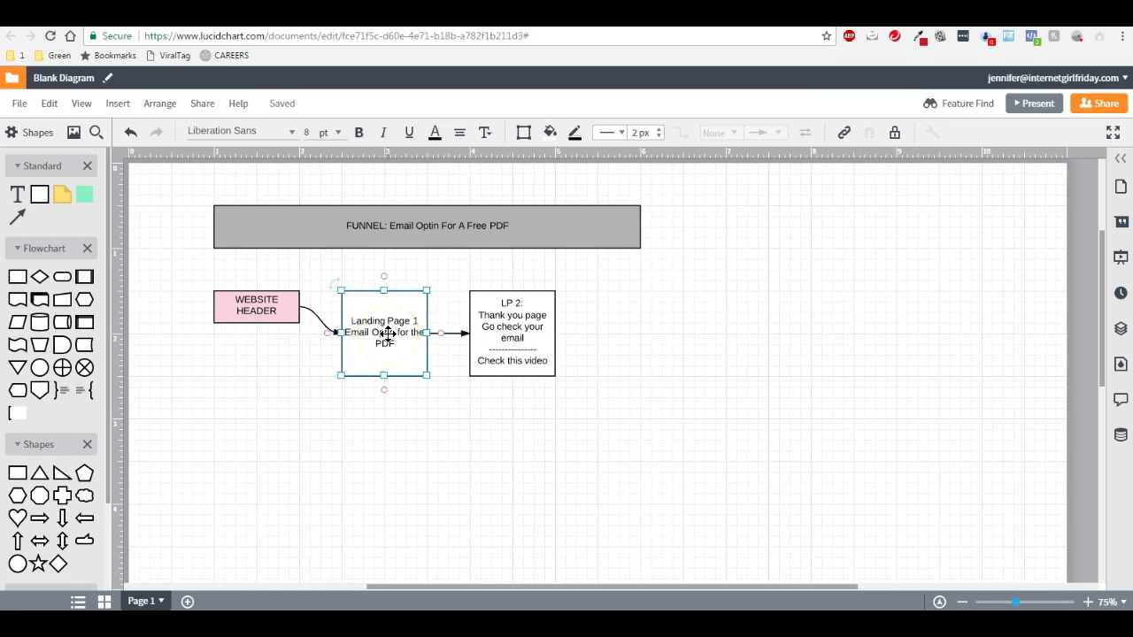
click(515, 339)
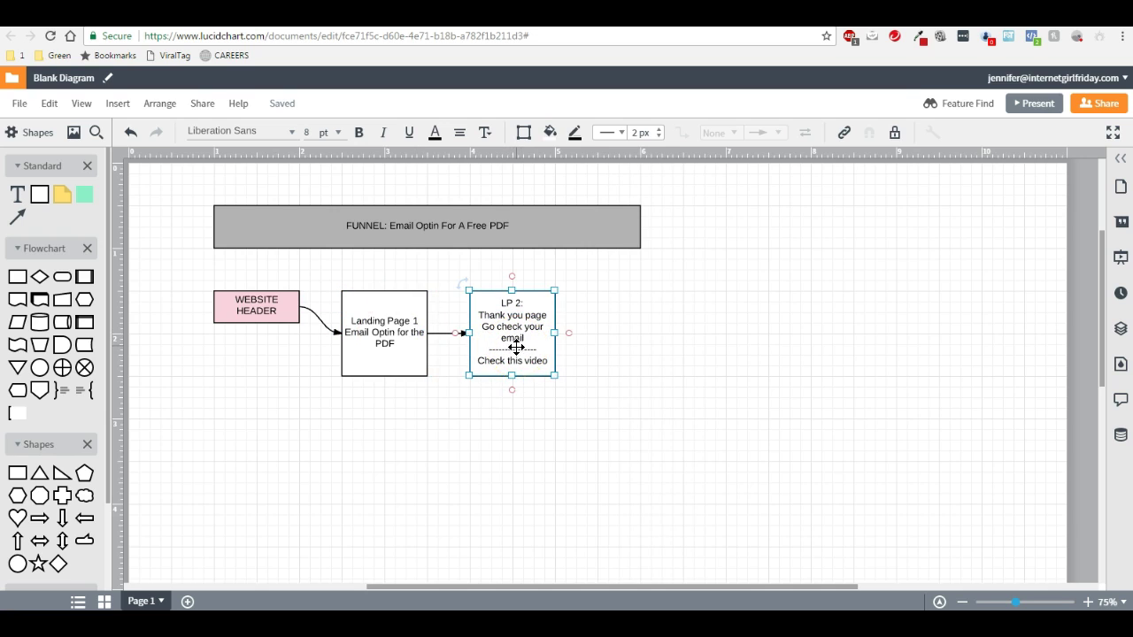
click(468, 445)
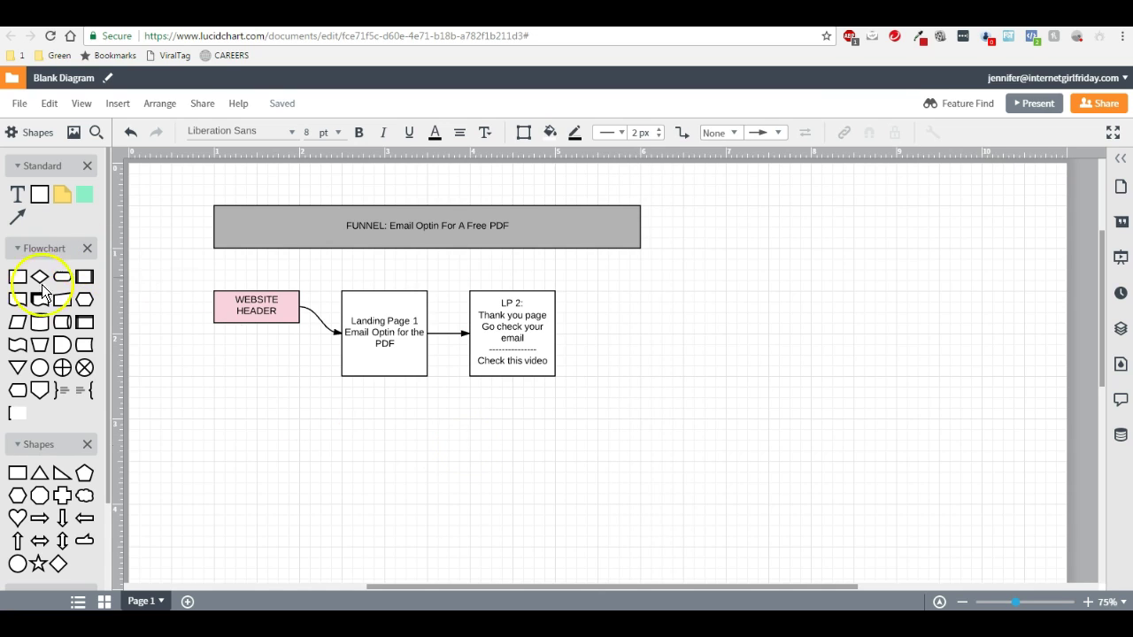
Add a slightly shortened cloud above the arrow, label it 'Clickfunnels' and fill it light green.
drag(83, 504, 448, 287)
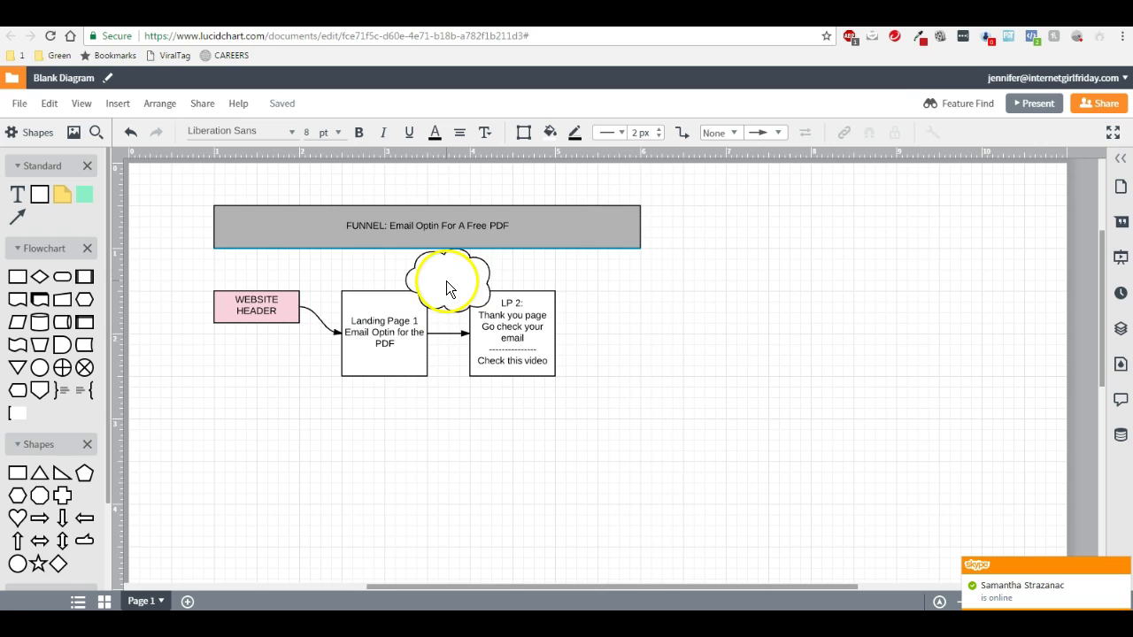
click(446, 283)
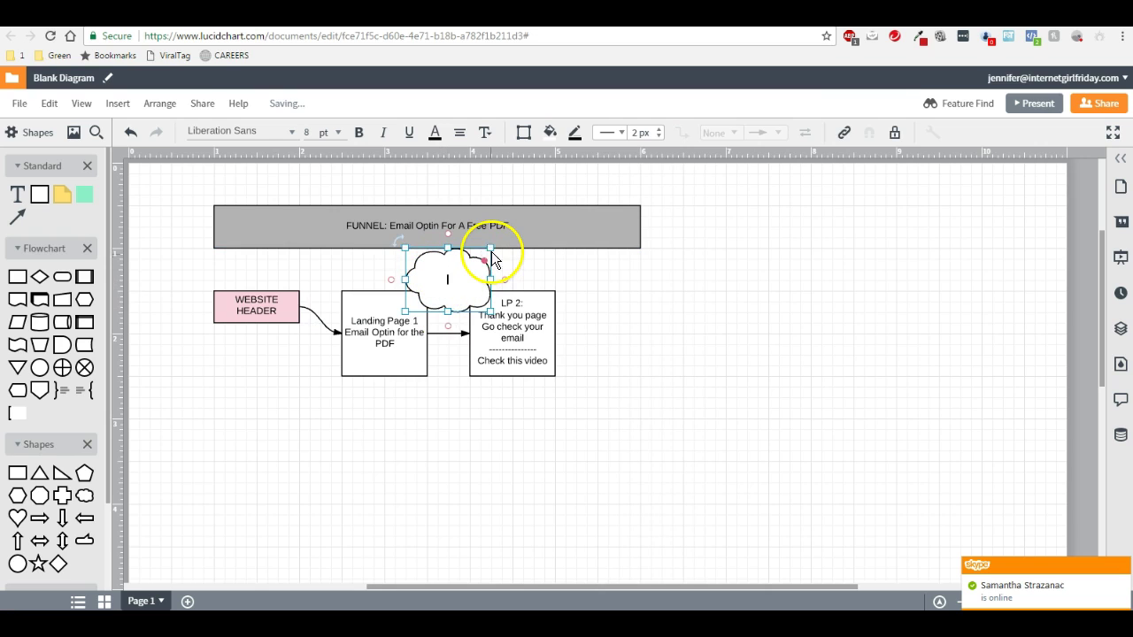
drag(492, 253, 492, 259)
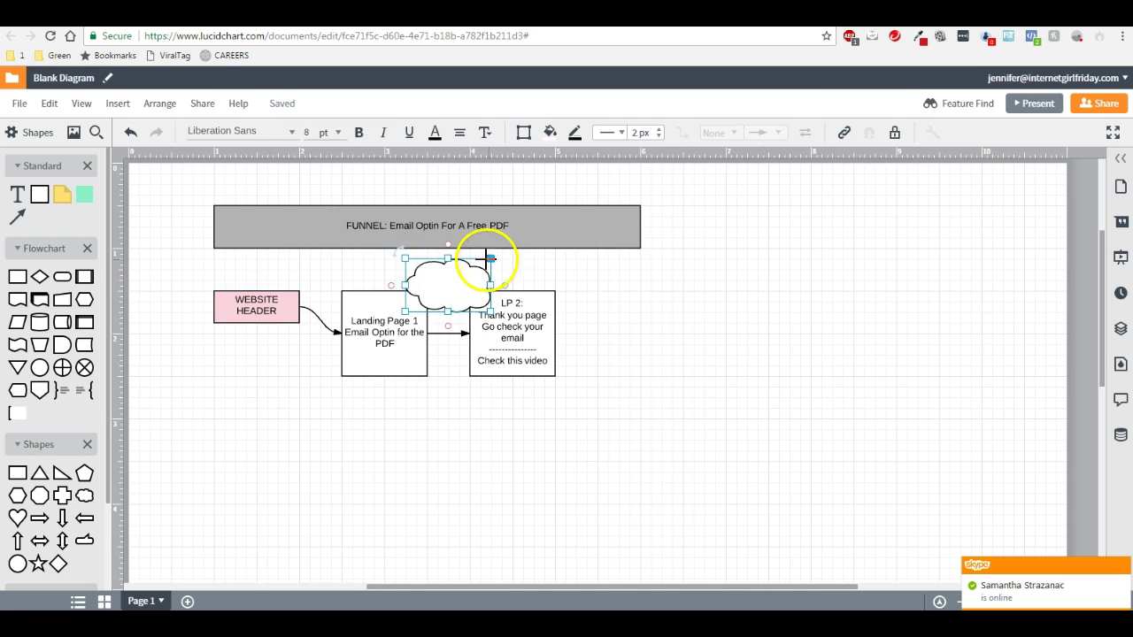
double_click(458, 282)
text(Clickfunnels)
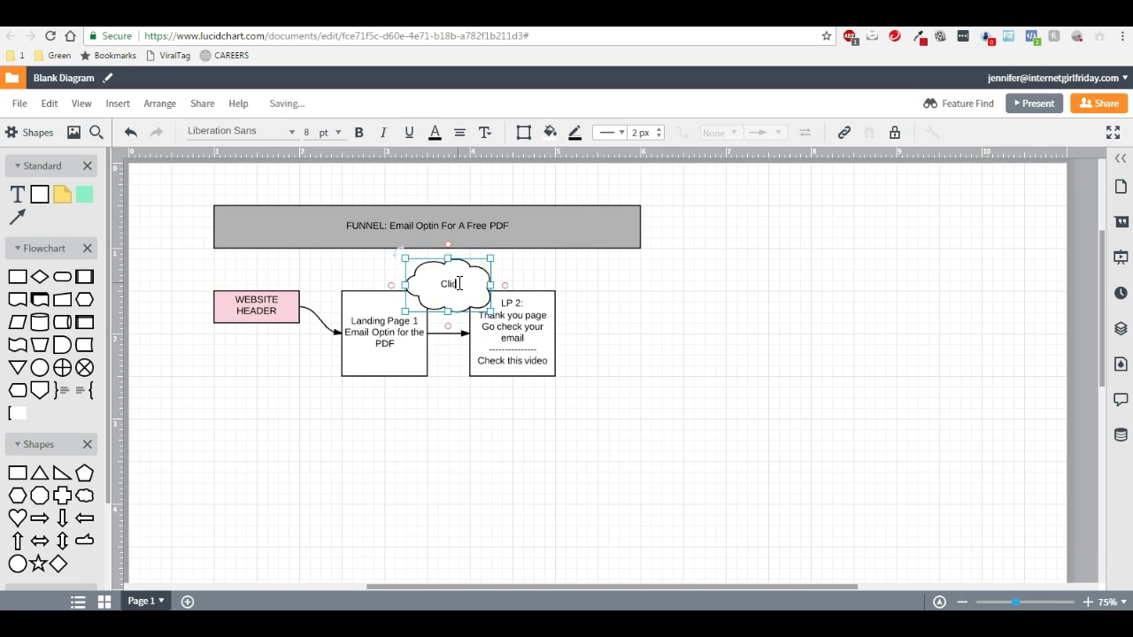
click(577, 278)
click(450, 284)
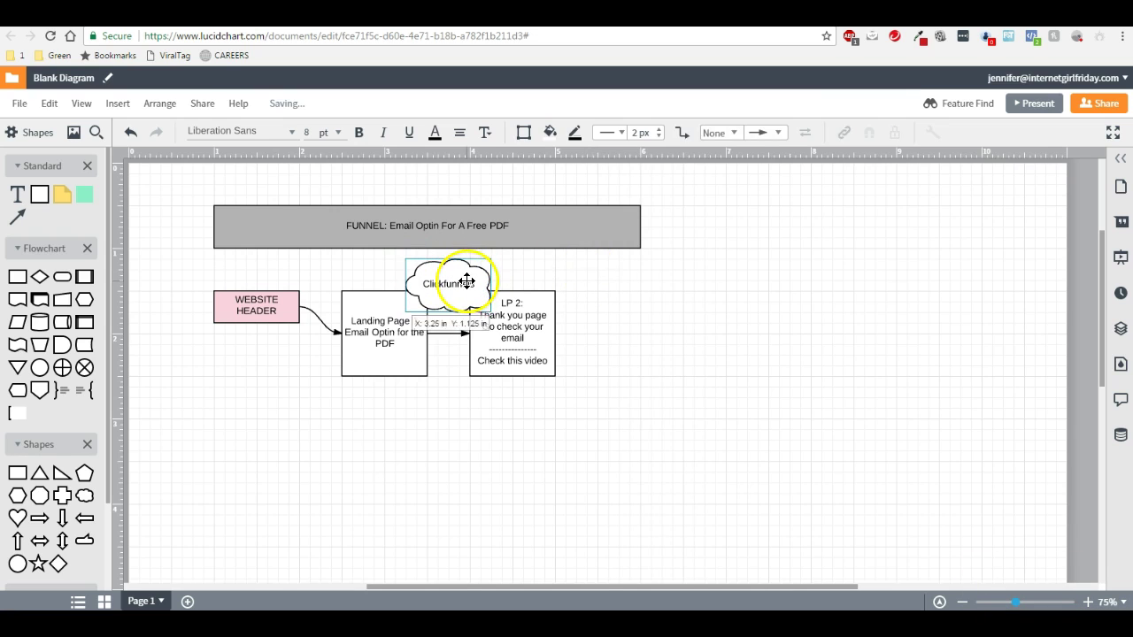
click(549, 135)
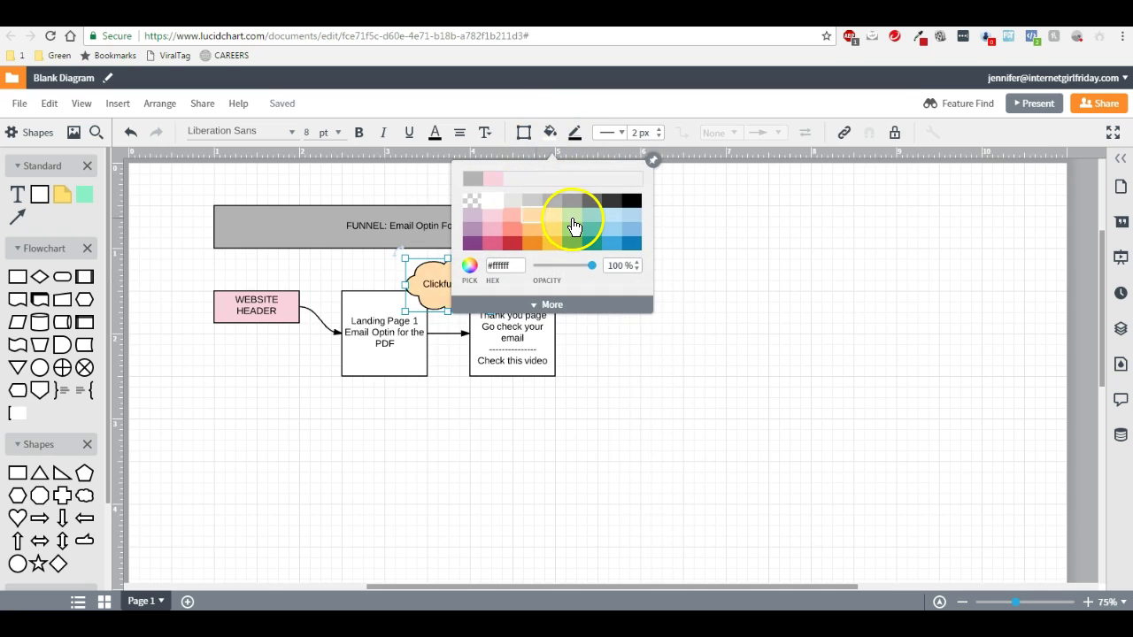
click(572, 215)
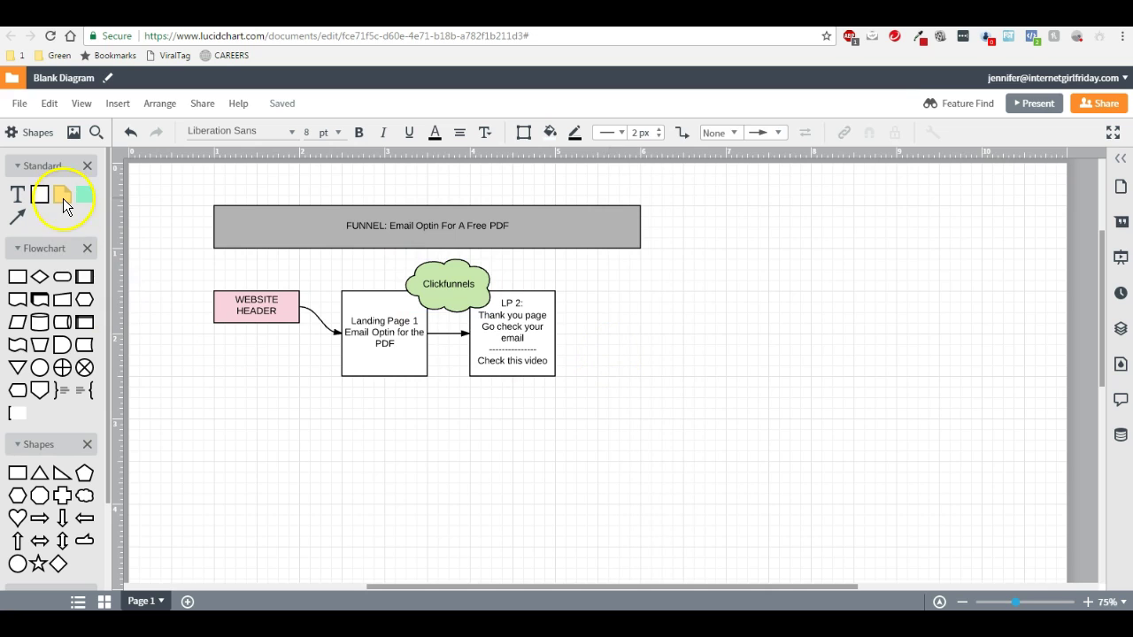
Place a note below LP 2 and connect LP 2 down to it with an arrow.
mouse_move(63, 199)
drag(70, 228, 517, 449)
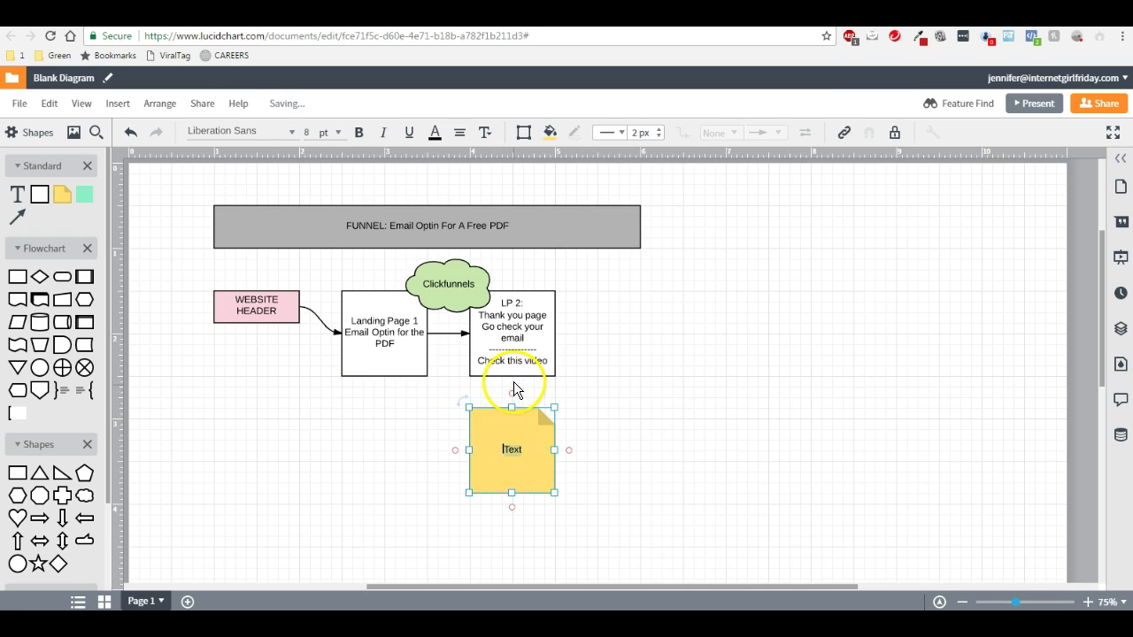
drag(511, 376, 512, 403)
click(517, 448)
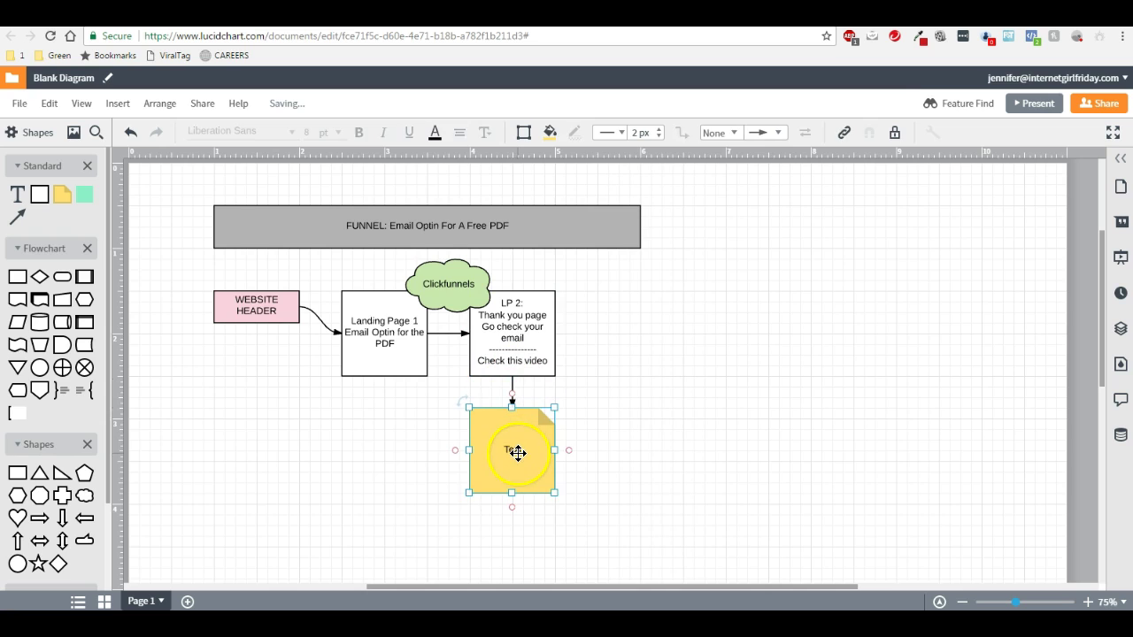
Write 'Email Sequence' and 'Indoctrination' on two lines in the note.
click(519, 451)
text(Email S)
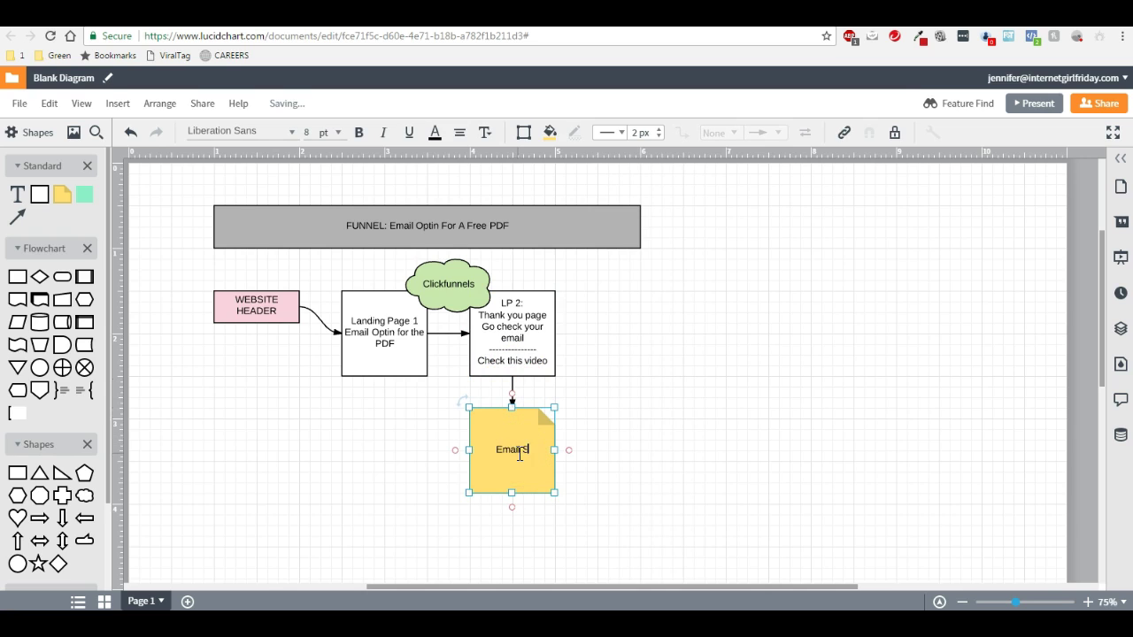
text(equence)
key(Return)
text(Indoctrination)
click(598, 462)
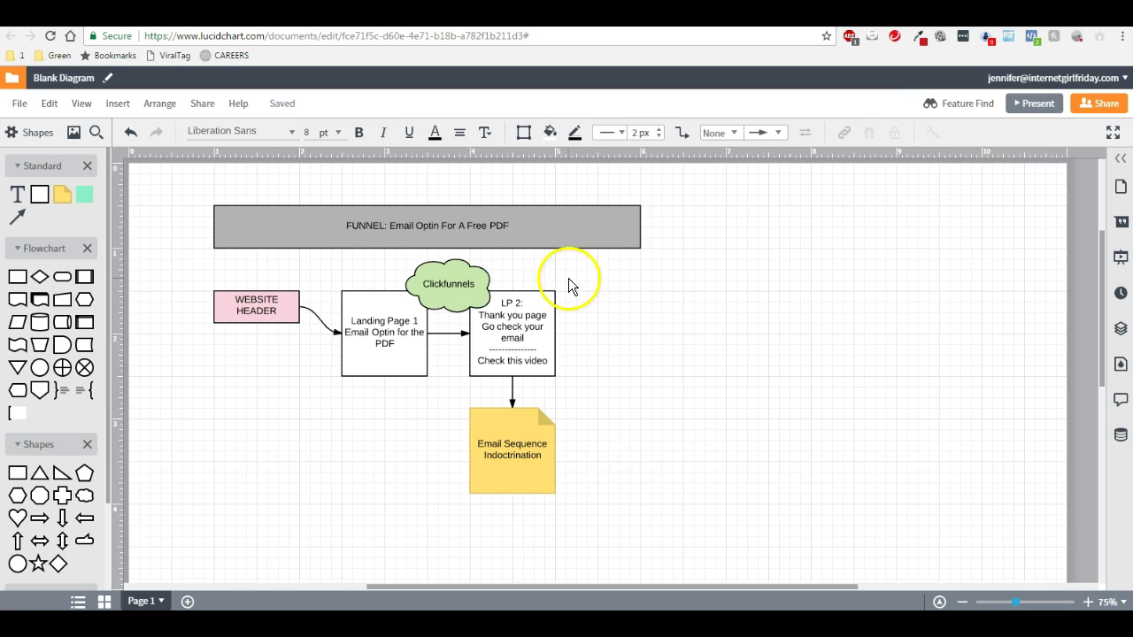
Pull the FUNNEL title bar's right edge left to align with LP 2's right edge.
click(620, 237)
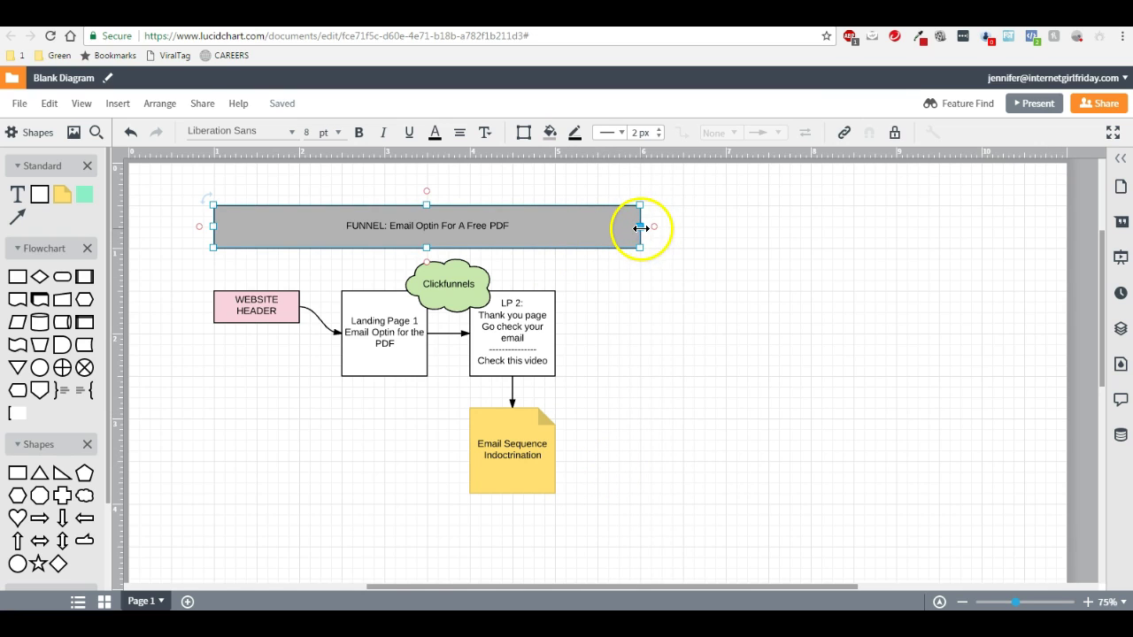
drag(640, 226, 567, 230)
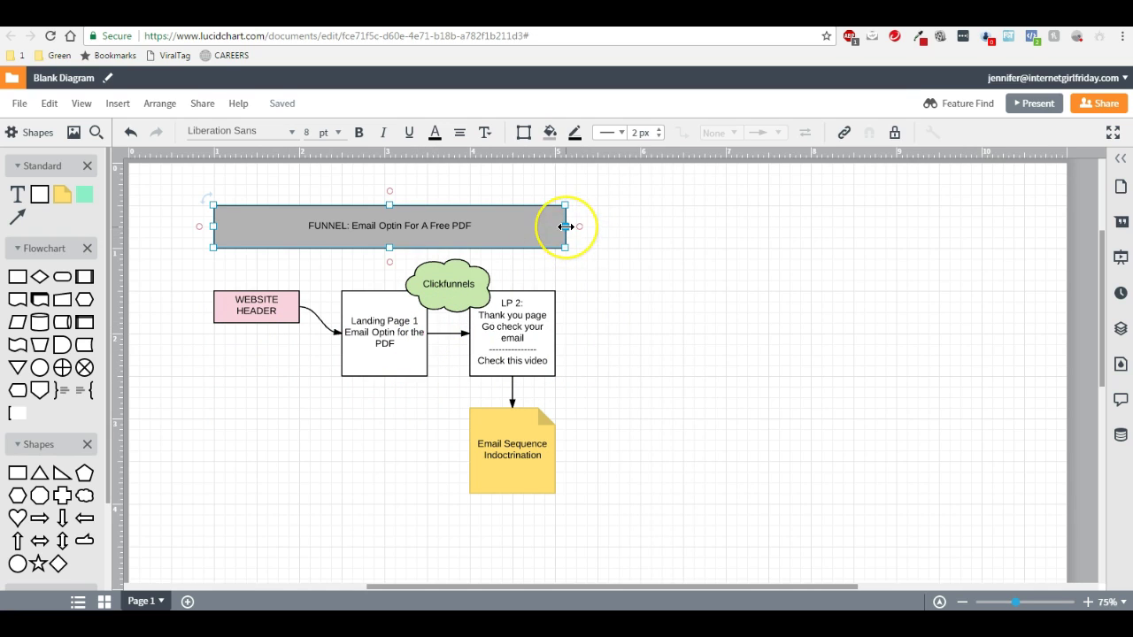
drag(565, 226, 557, 228)
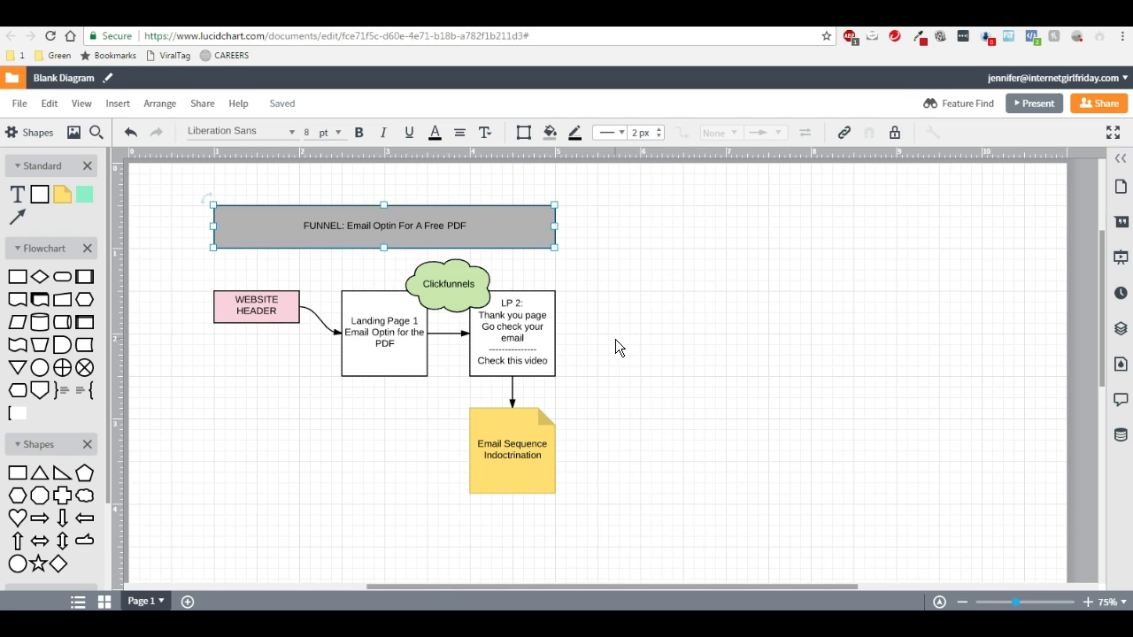
Copy the WEBSITE HEADER box below itself and relabel the copy 'BLOG POST'.
click(252, 312)
drag(251, 312, 263, 364)
double_click(263, 364)
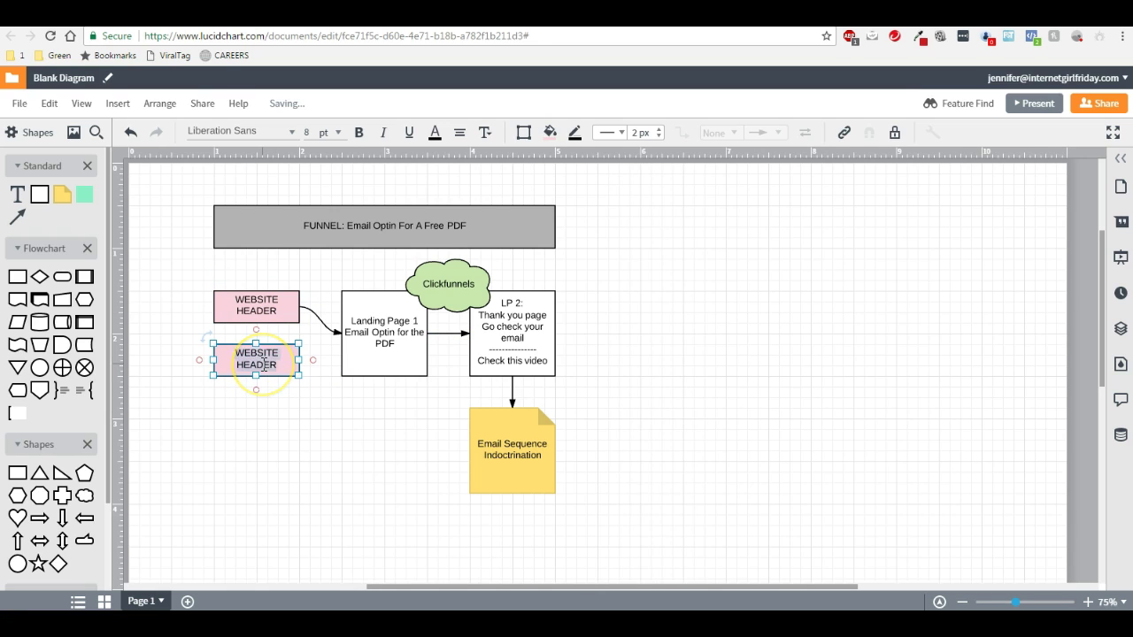
text(BLOG POST)
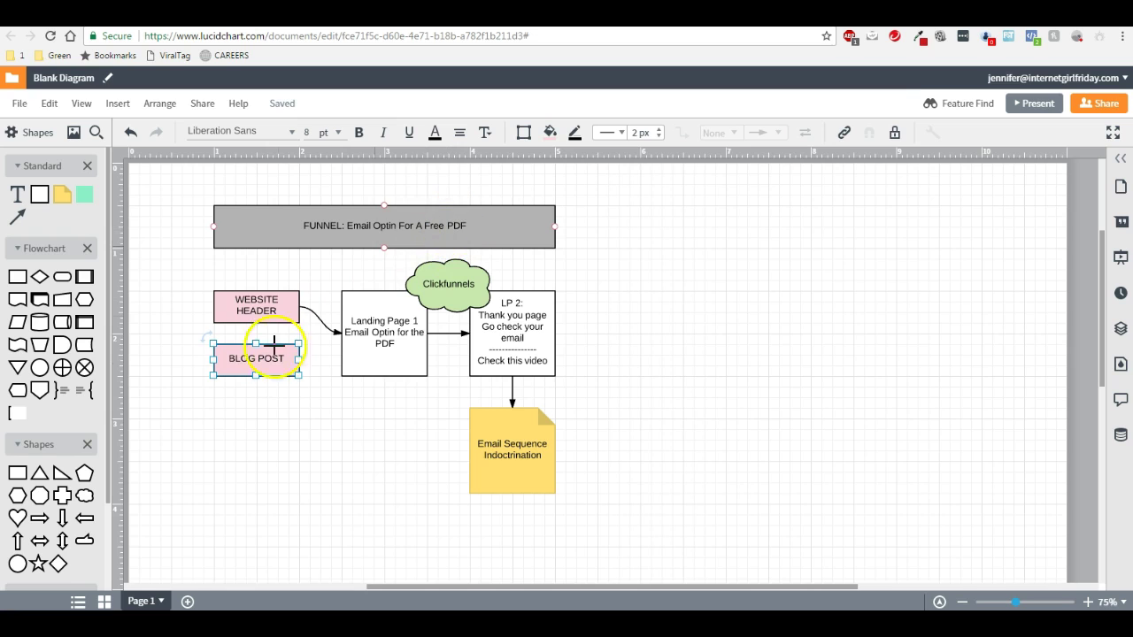
click(305, 387)
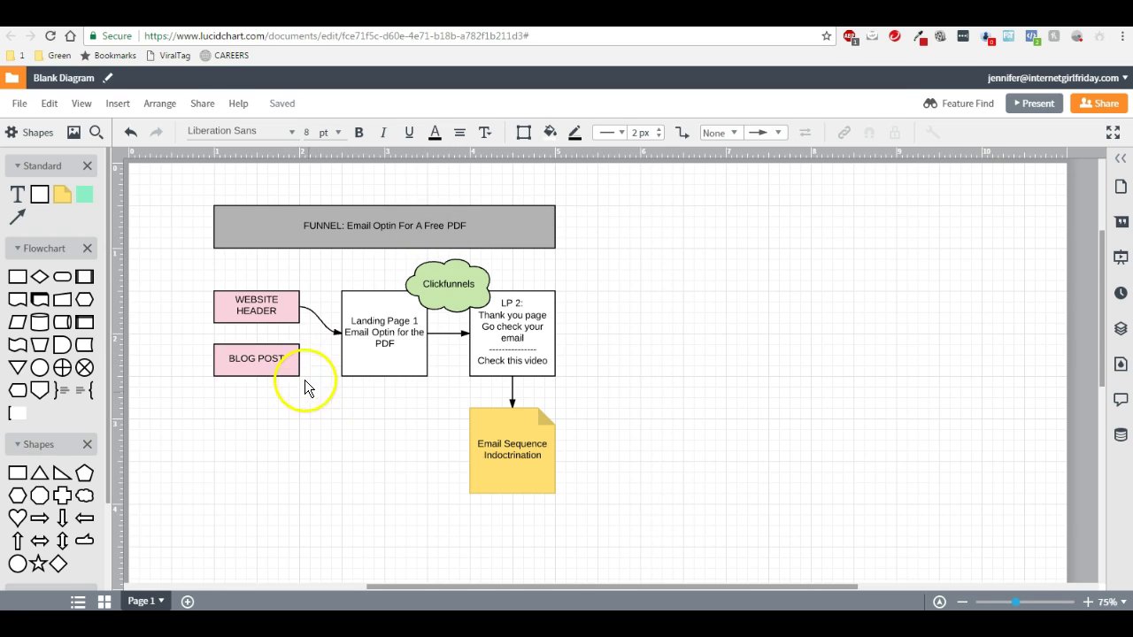
Link BLOG POST to Landing Page 1 with a curved arrow and copy the box below.
drag(301, 360, 336, 334)
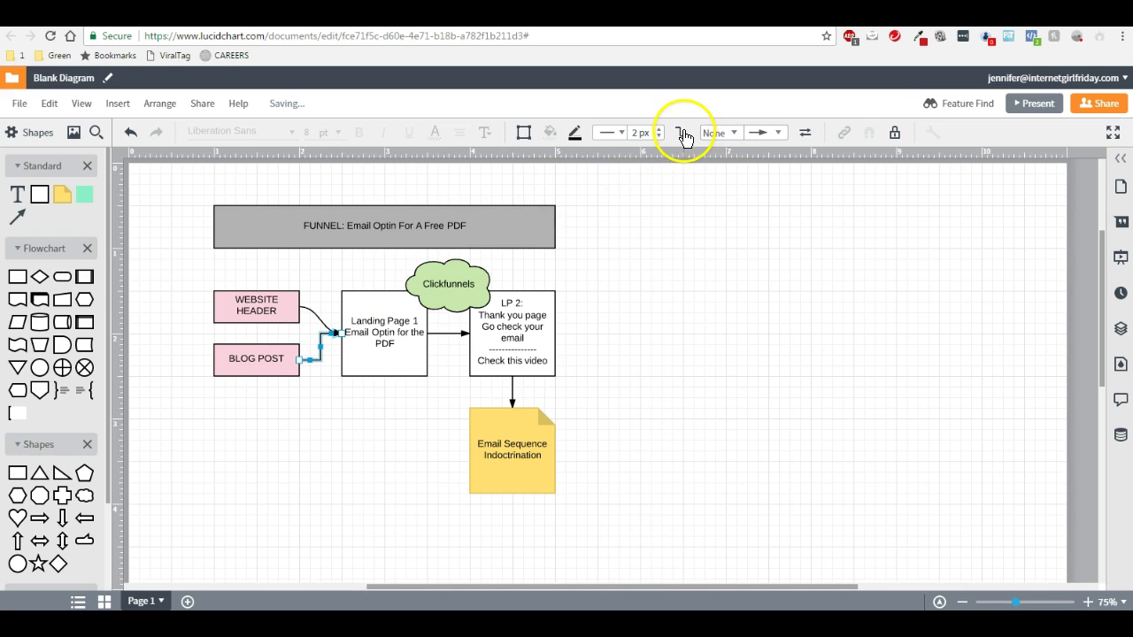
click(684, 134)
click(657, 178)
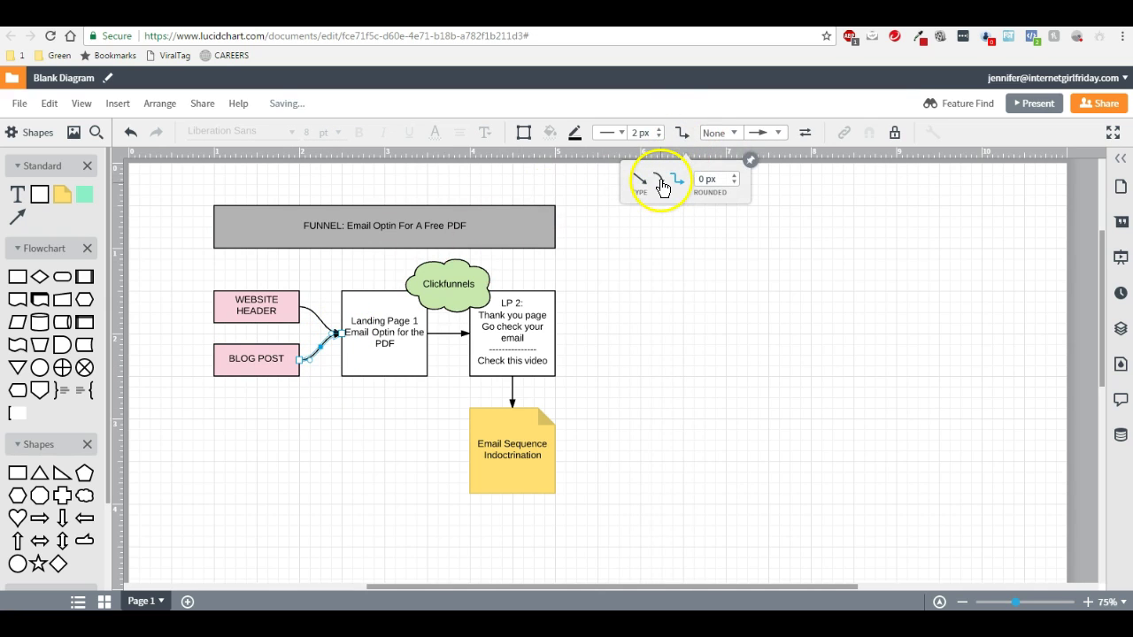
click(243, 360)
drag(243, 360, 252, 413)
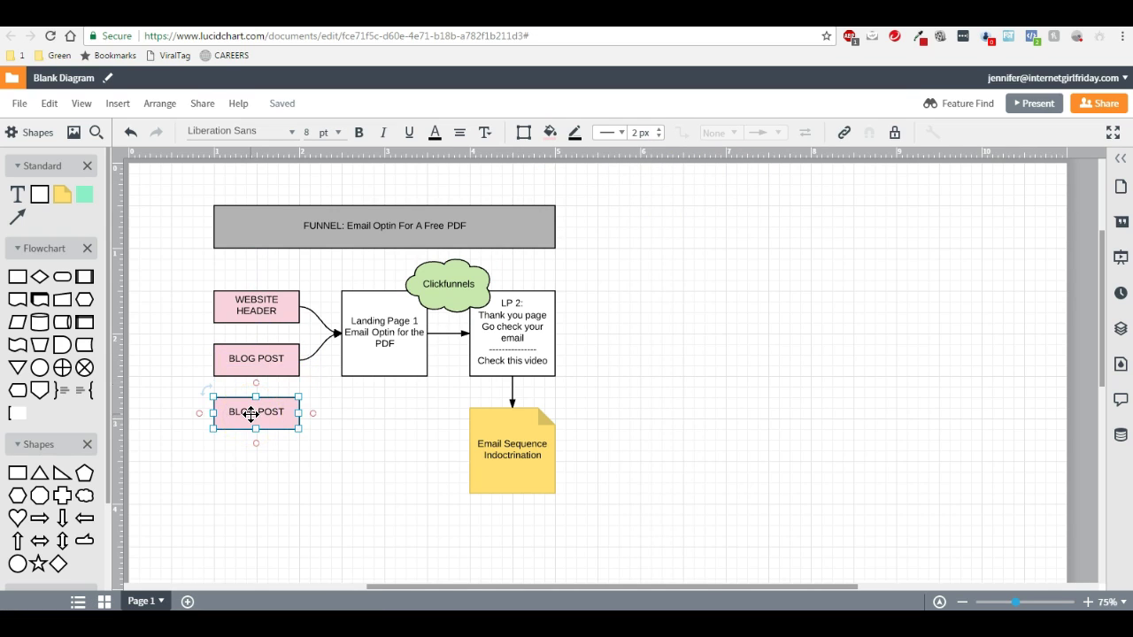
Relabel the copied pink box 'YOUTUBE VIDEO'.
double_click(251, 413)
text(YOUTUBE VIDEO)
click(354, 521)
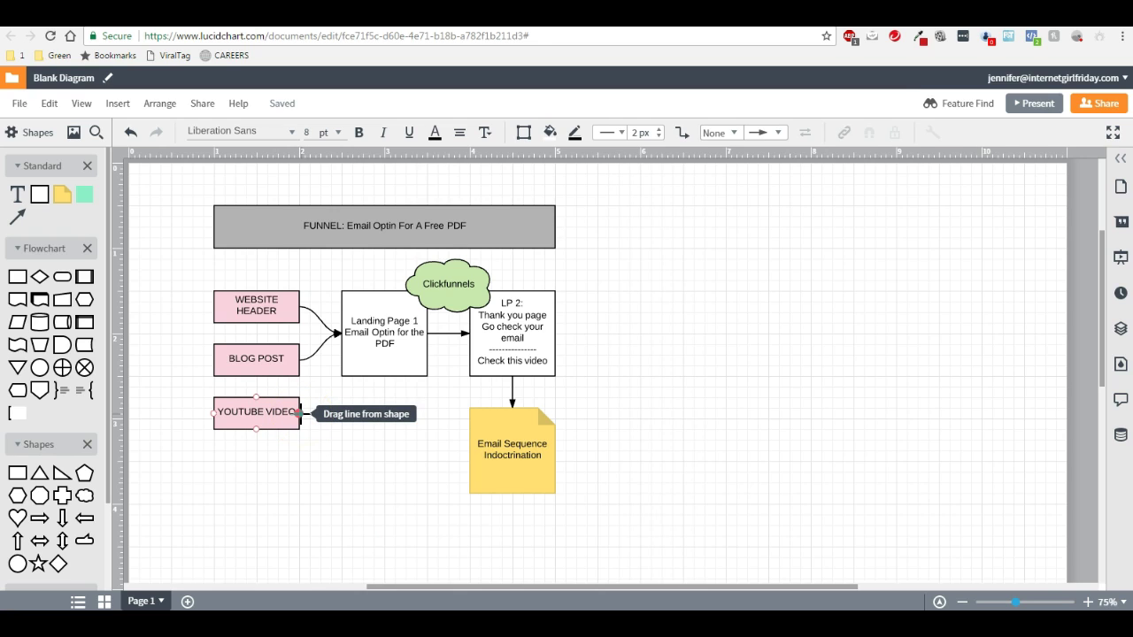
Connect YOUTUBE VIDEO to Landing Page 1 with a curved arrow.
drag(300, 413, 336, 332)
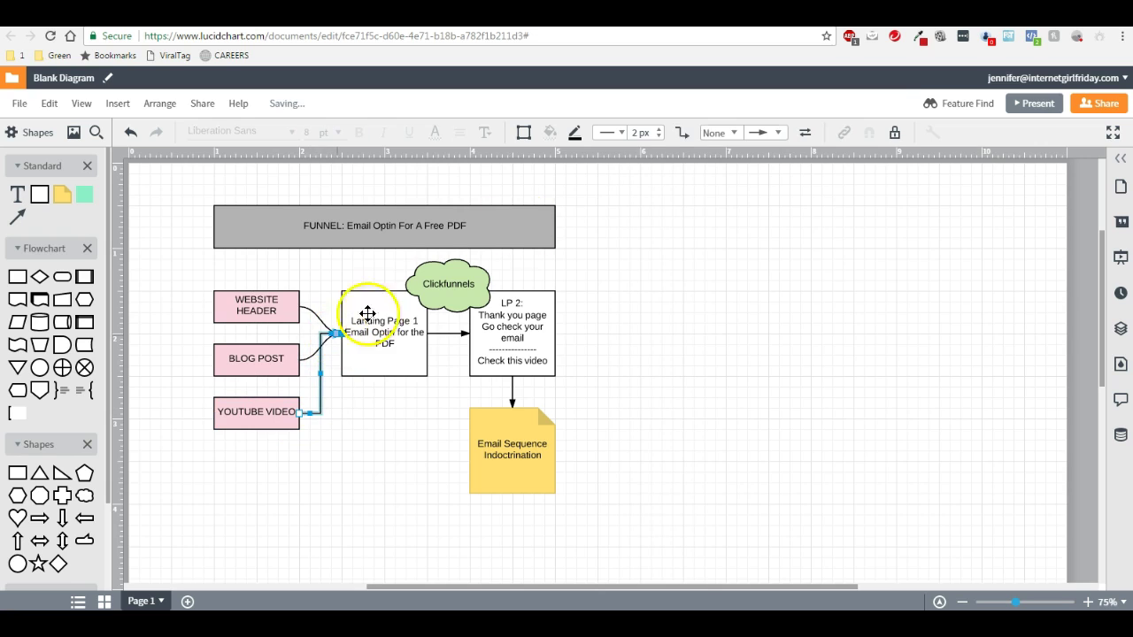
click(682, 135)
click(660, 182)
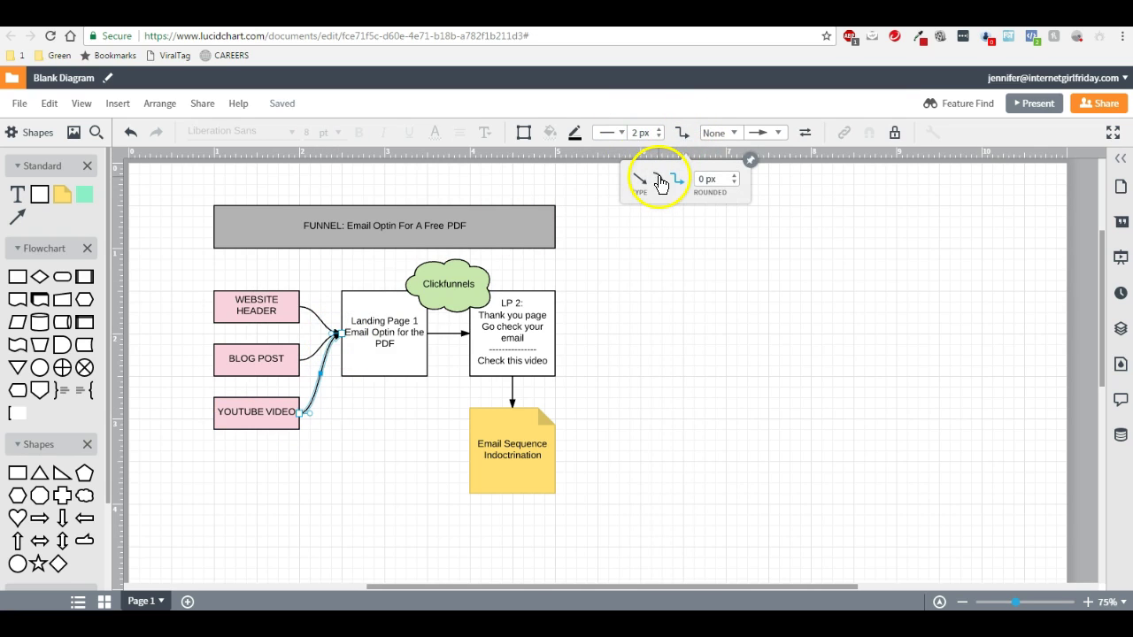
click(406, 453)
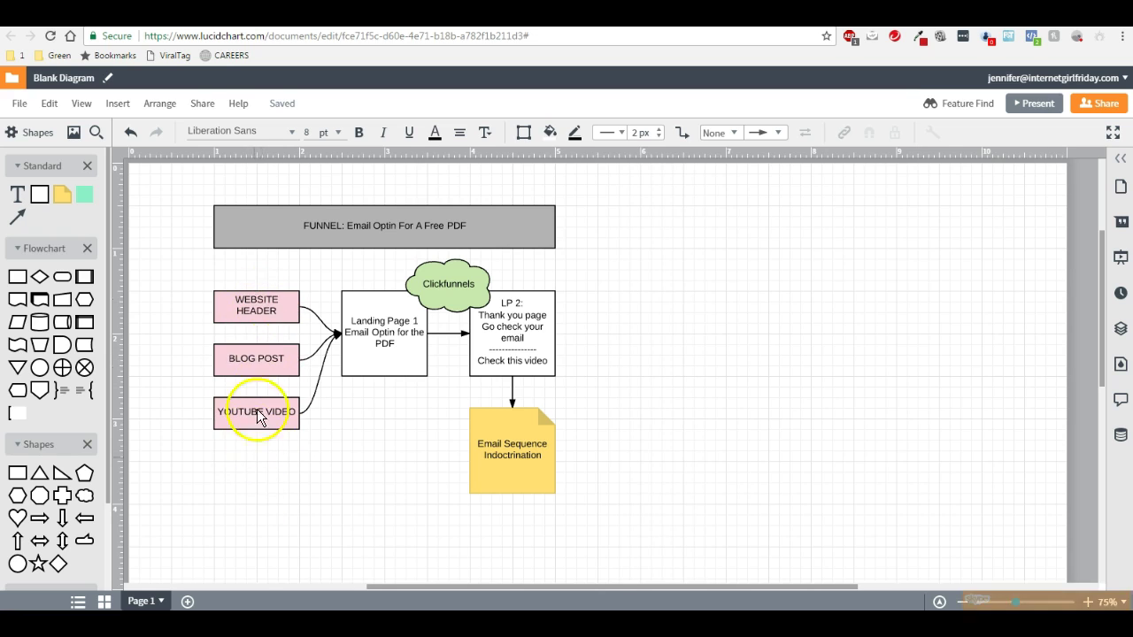
click(405, 349)
click(485, 345)
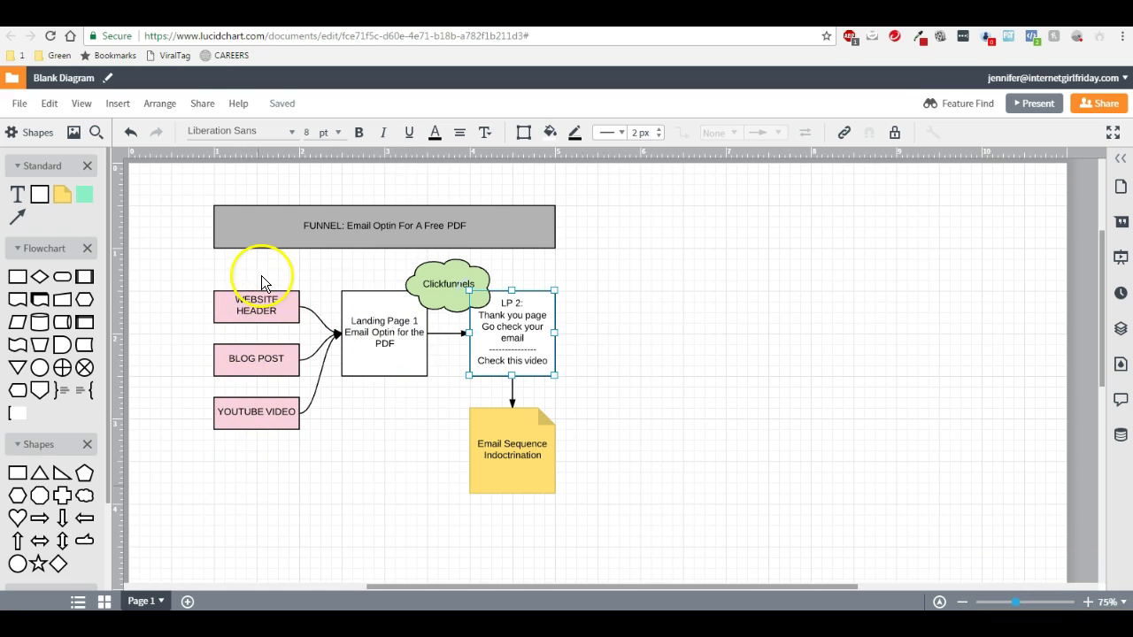
Duplicate the entire funnel diagram and move the copy to the right.
click(262, 505)
key(ctrl+minus)
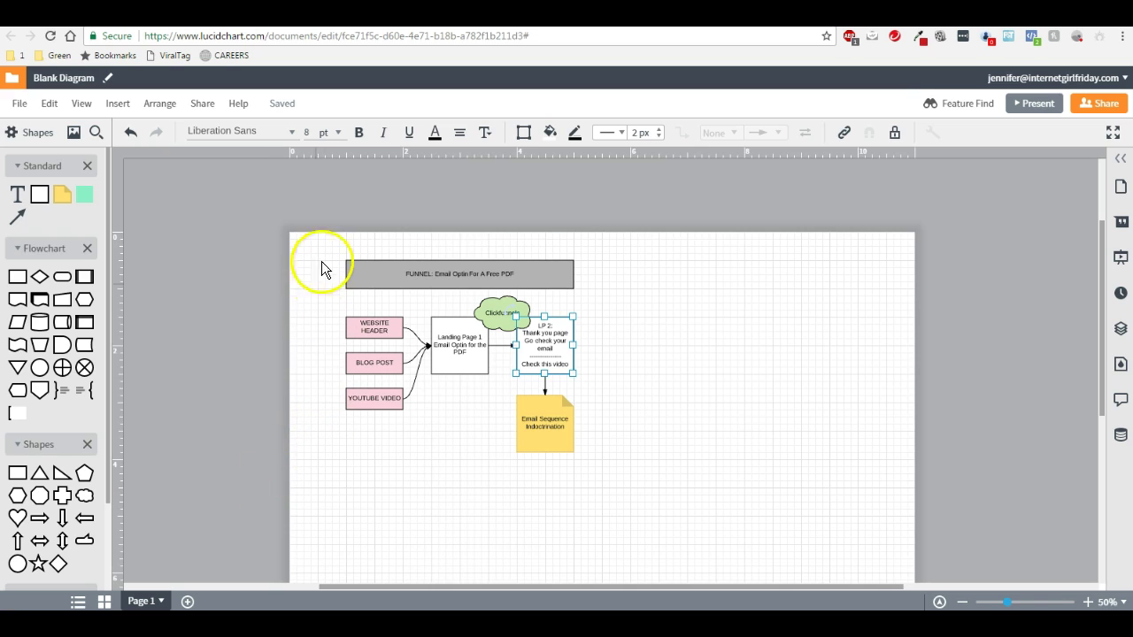
drag(327, 249, 590, 474)
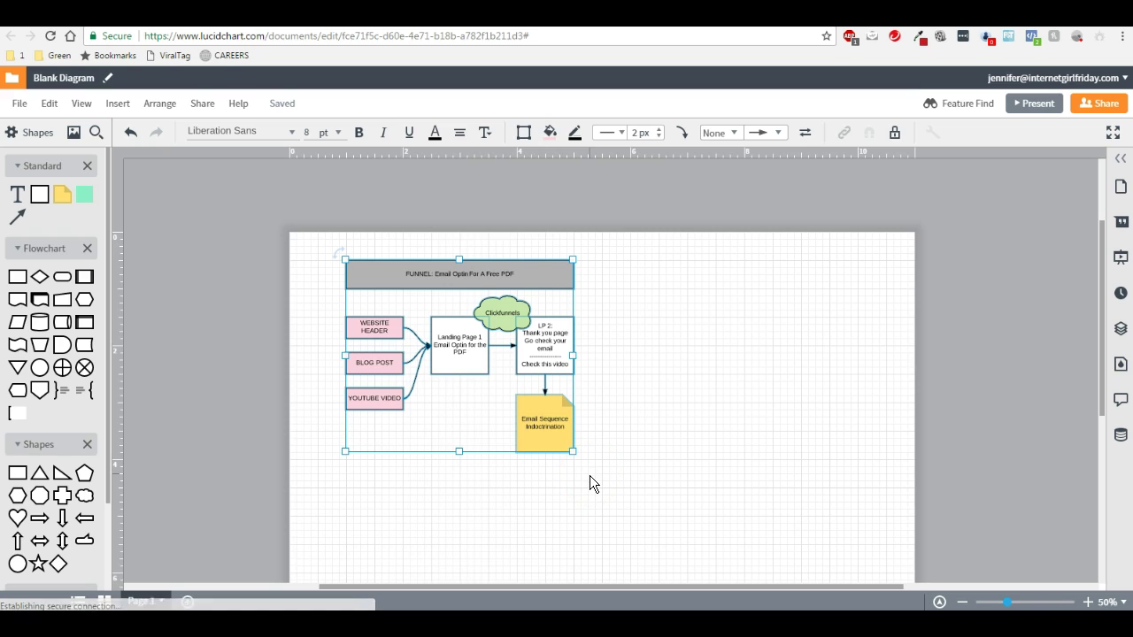
key(ctrl+d)
drag(433, 281, 724, 271)
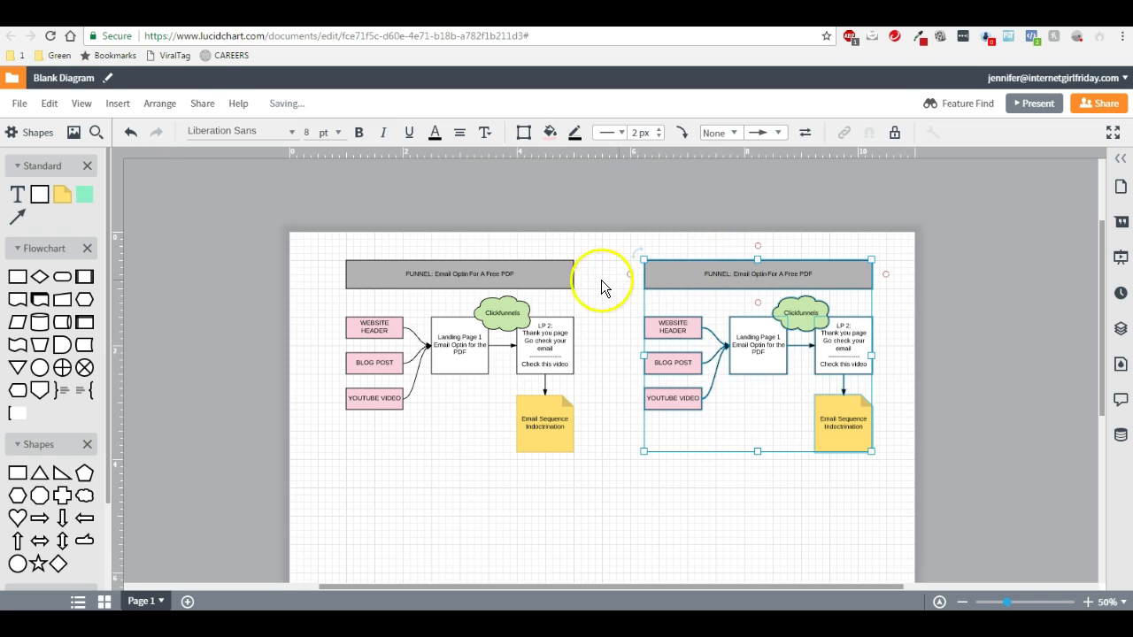
Draw an arrow from the original FUNNEL banner to the copy's banner.
click(572, 273)
drag(573, 273, 643, 273)
click(555, 493)
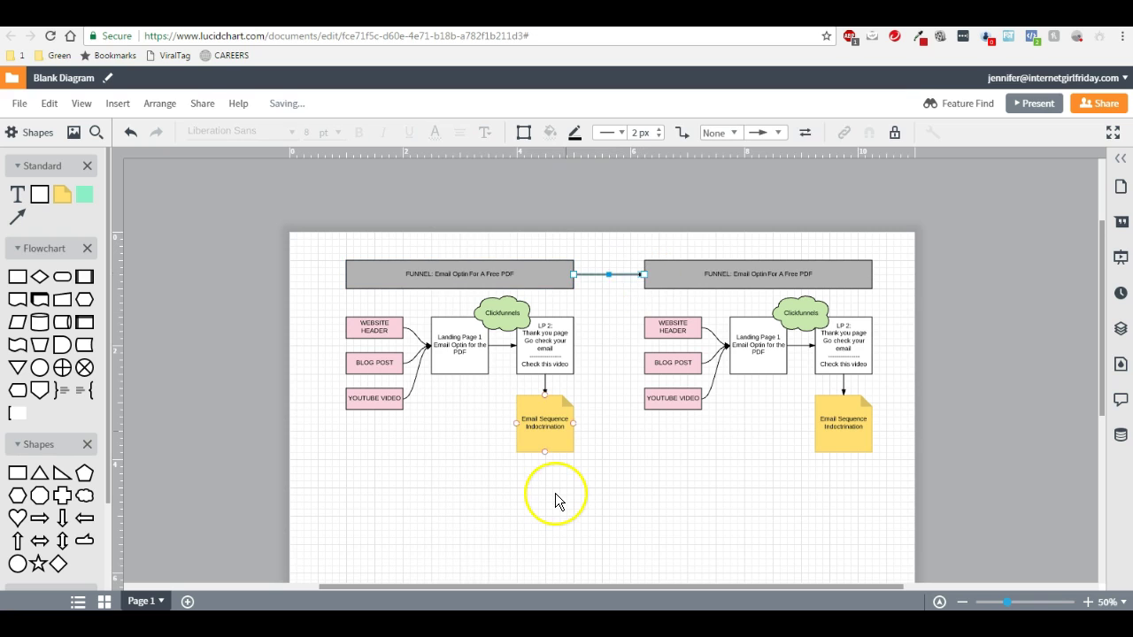
scroll(555, 494, right, 2)
scroll(555, 502, right, 2)
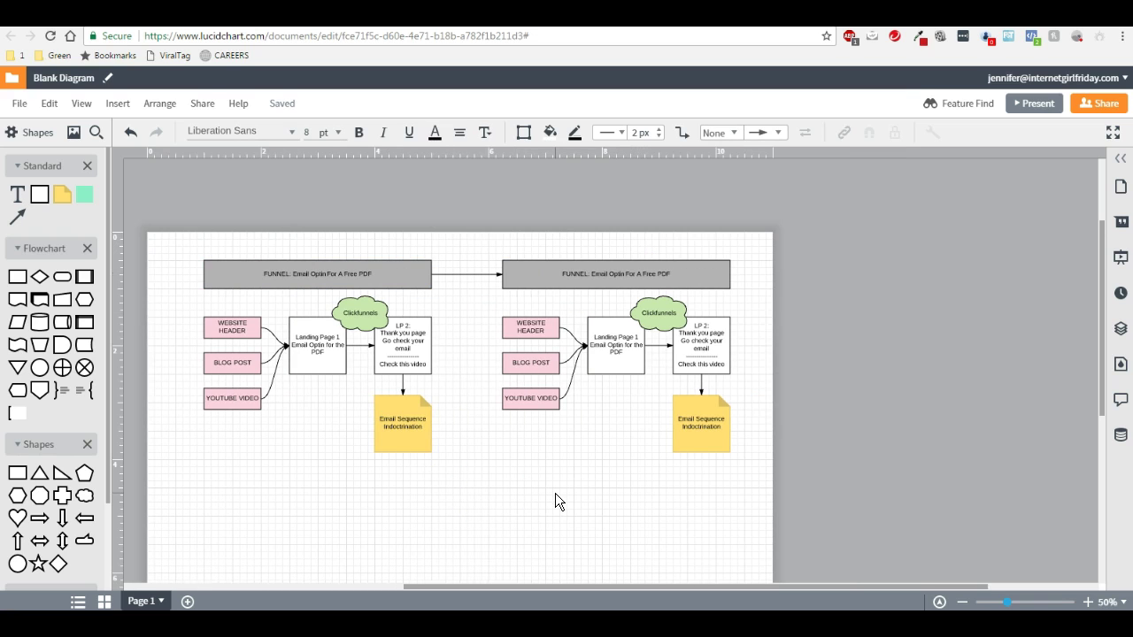
Replace the Email Optin wording in the right banner with 'TRIPWIRE'.
click(560, 431)
click(415, 364)
click(414, 365)
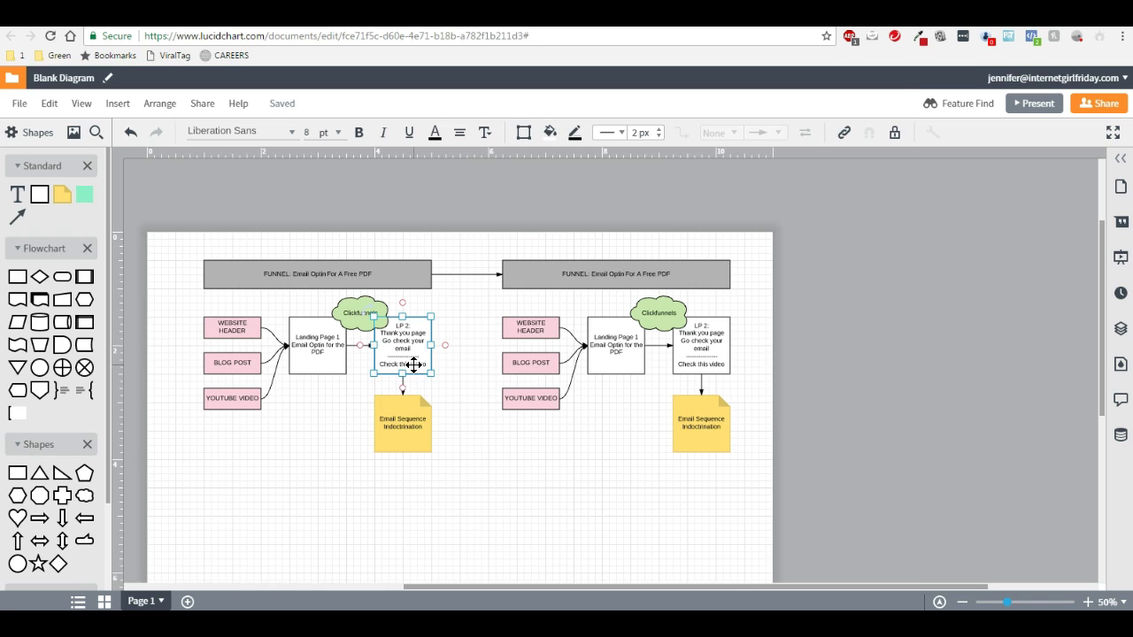
click(606, 279)
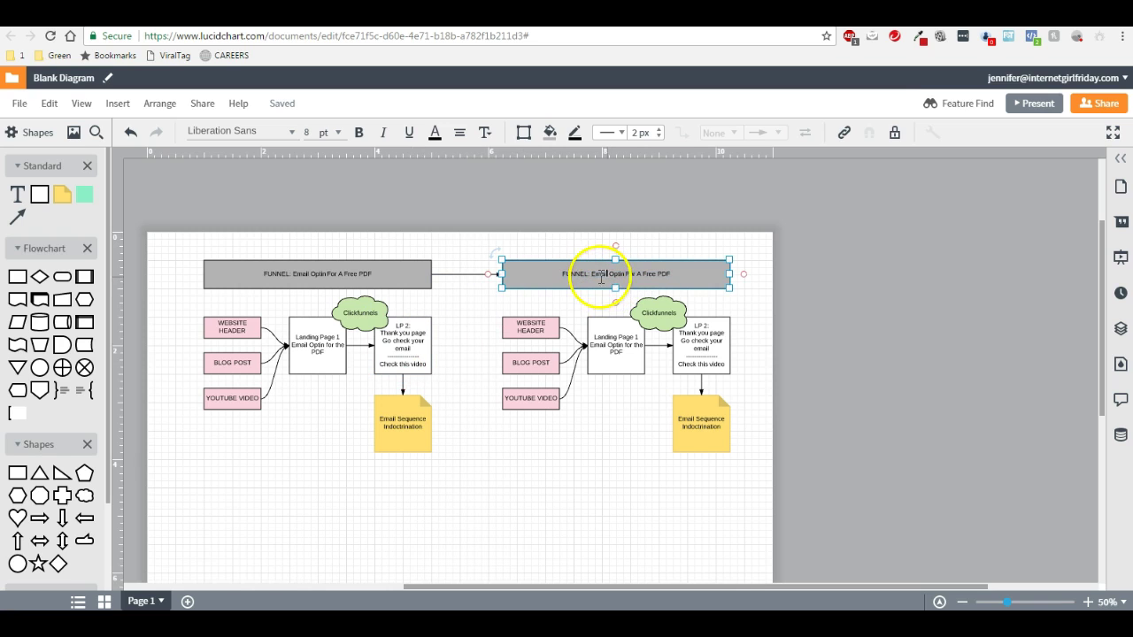
drag(590, 274, 674, 275)
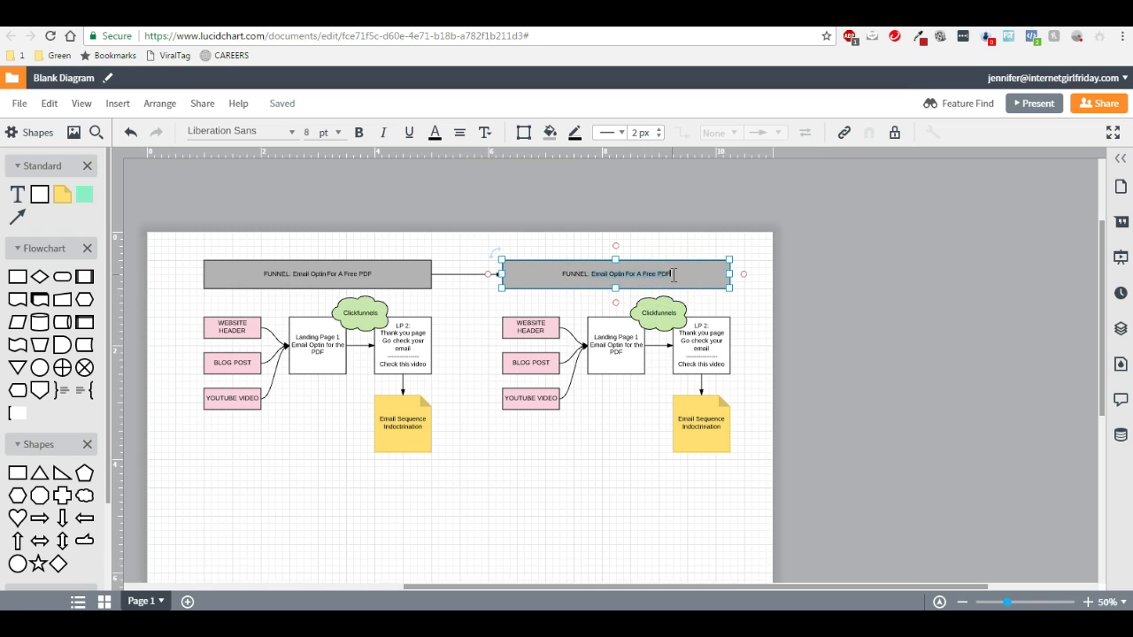
text(TRIP)
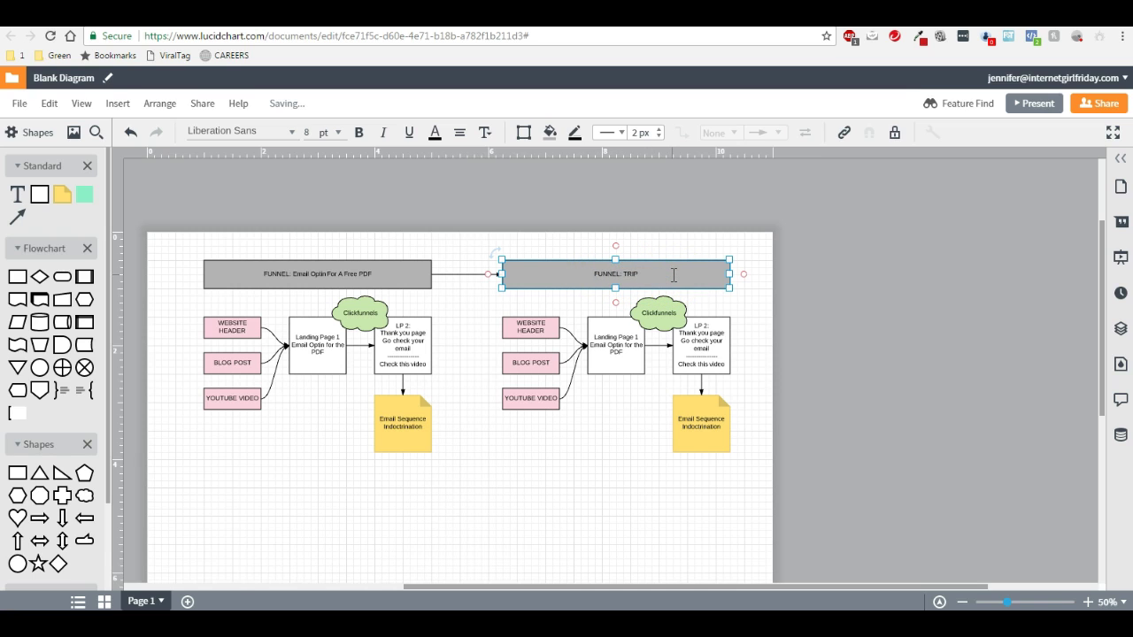
text(WIRE)
key(ctrl+equal)
click(633, 516)
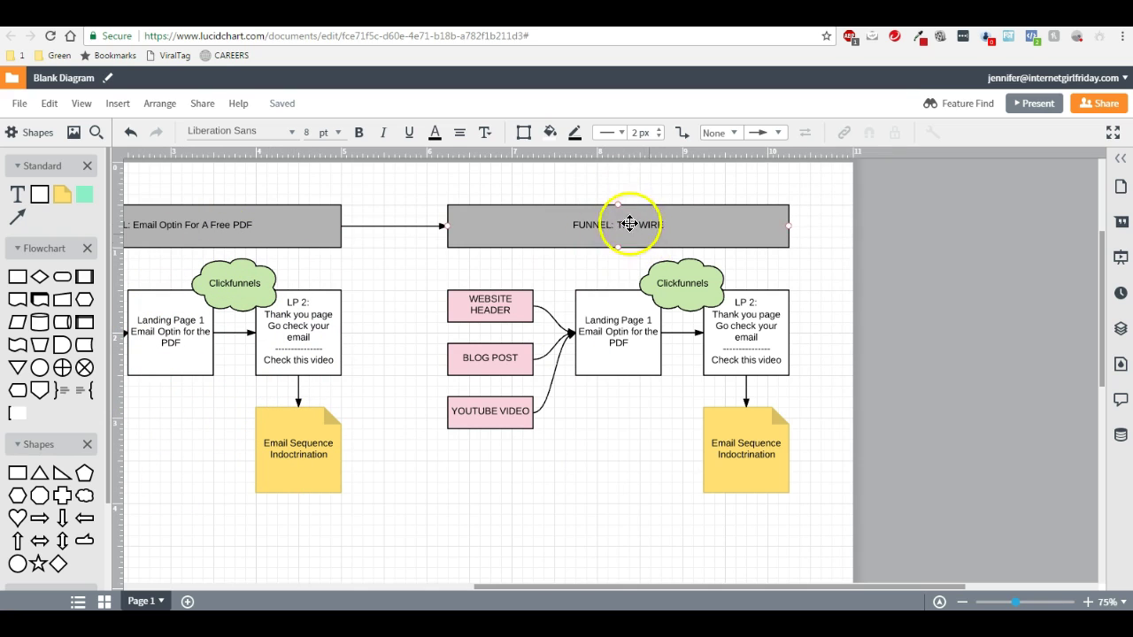
Add the $37 price to the right banner's title.
double_click(675, 226)
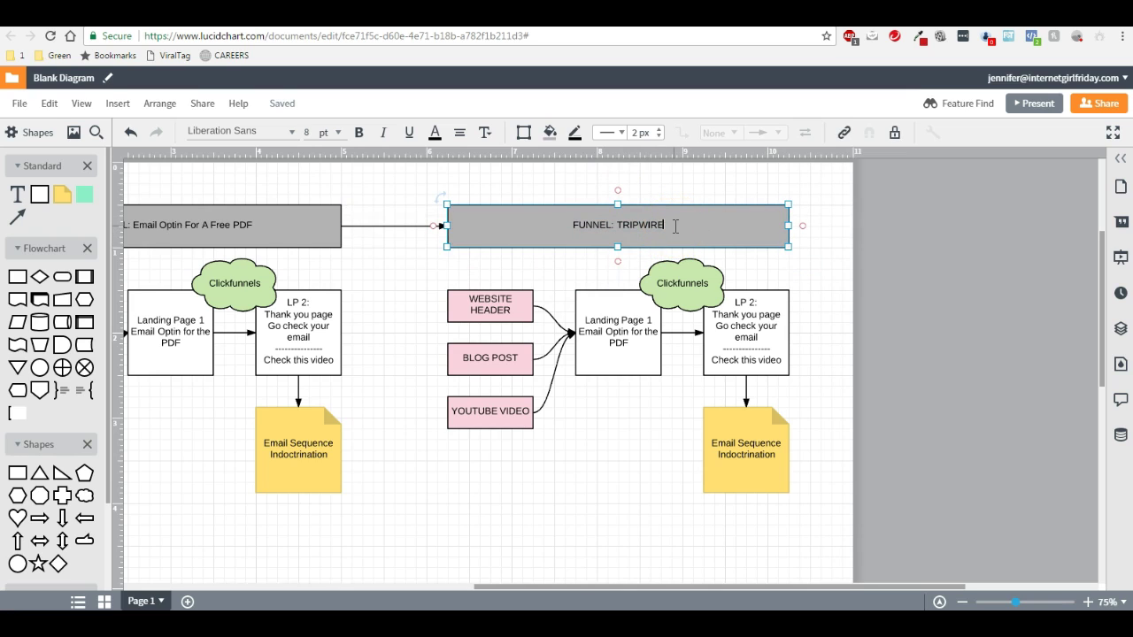
text($7)
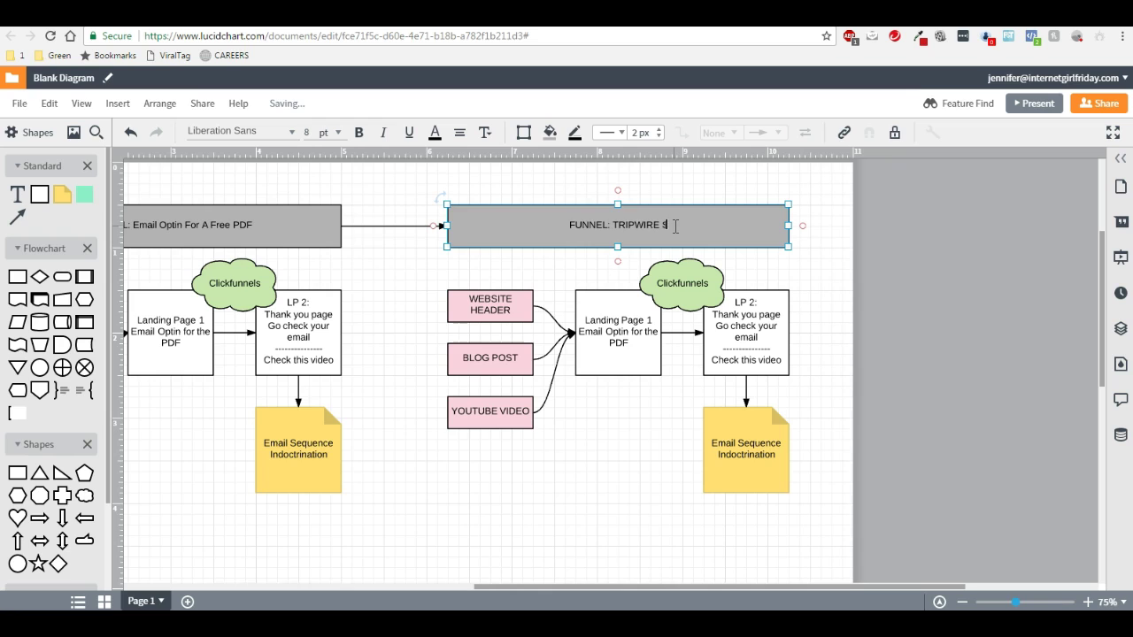
key(BackSpace)
text(17)
key(BackSpace)
text(3)
key(BackSpace)
key(BackSpace)
text(2)
text(7)
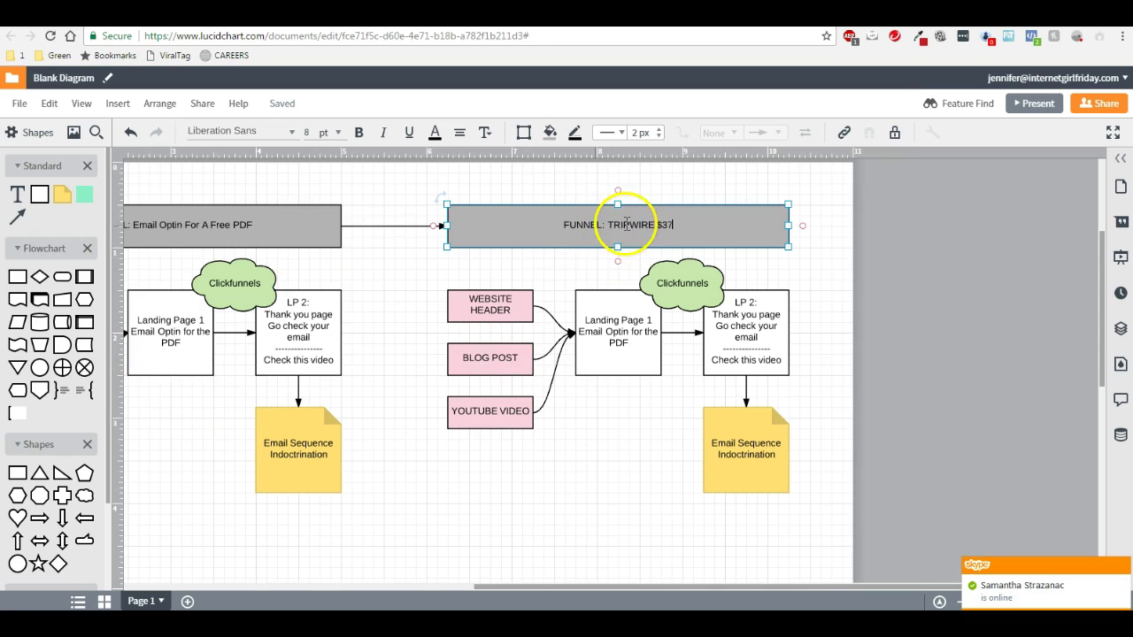
Replace 'TRIPWIRE $37' in the banner with 'FUNNEL CHECKLIST $19'.
drag(609, 225, 677, 226)
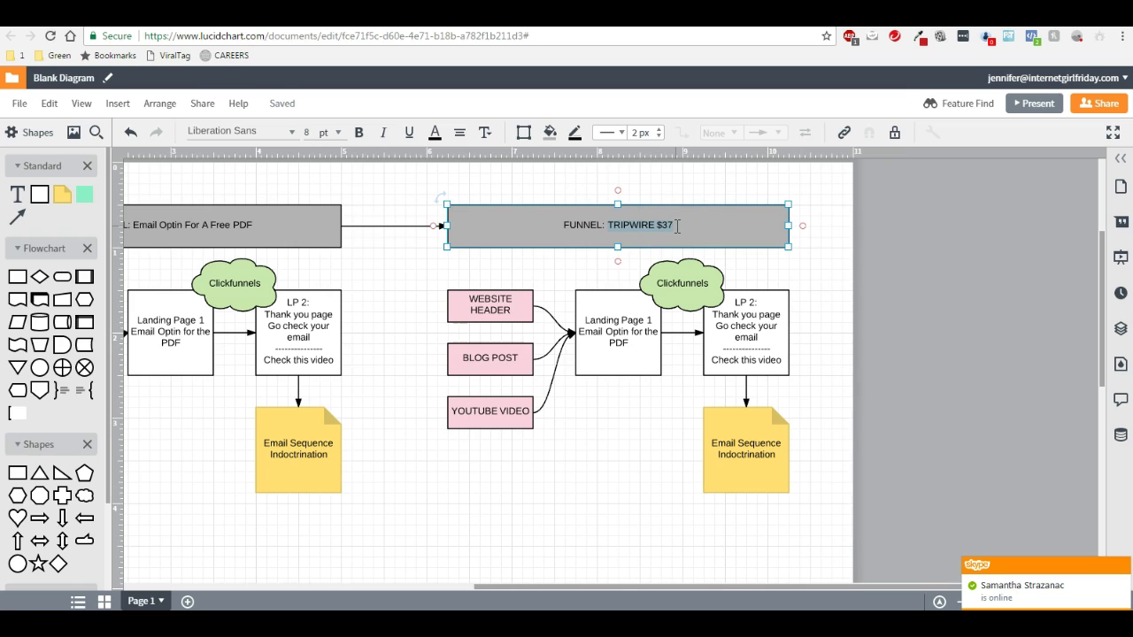
text(FUNNEL CHE)
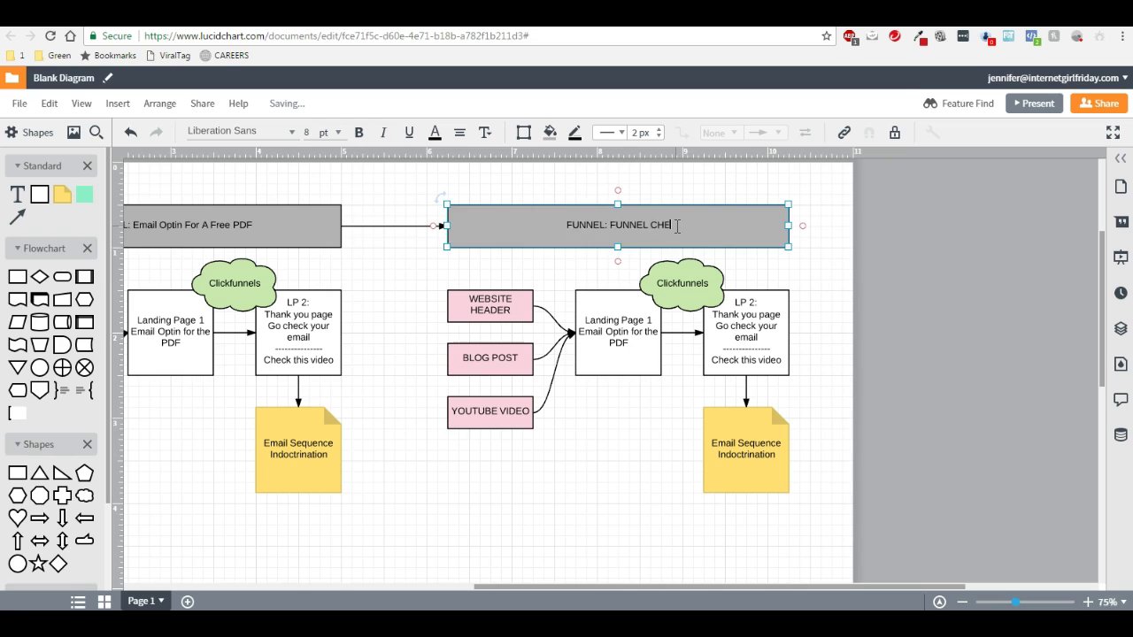
text(CKLIST)
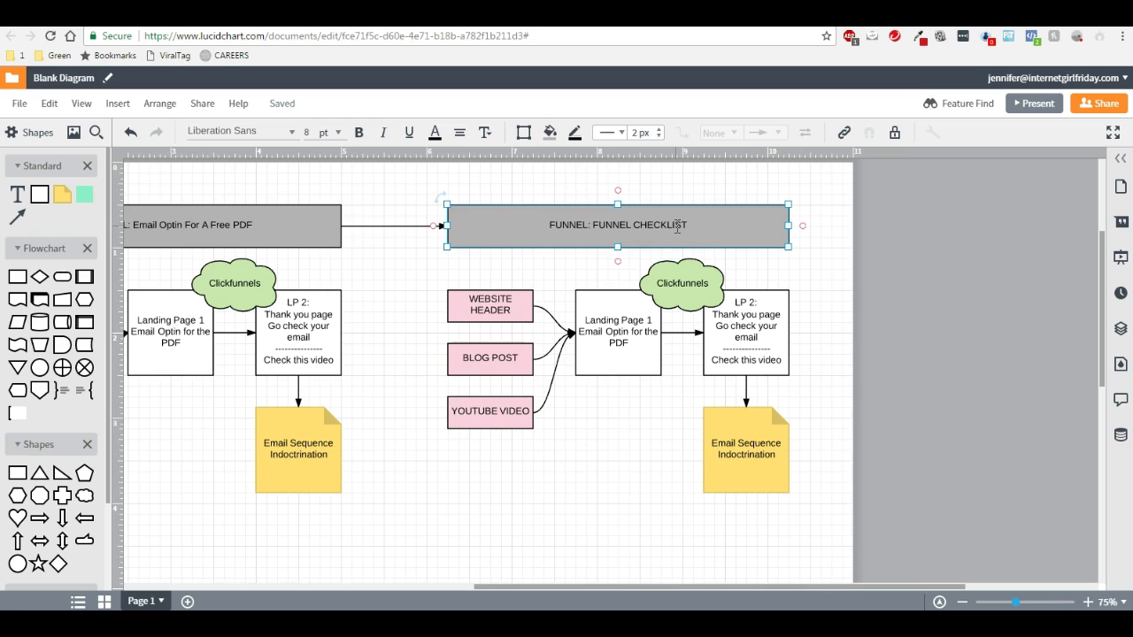
text(S)
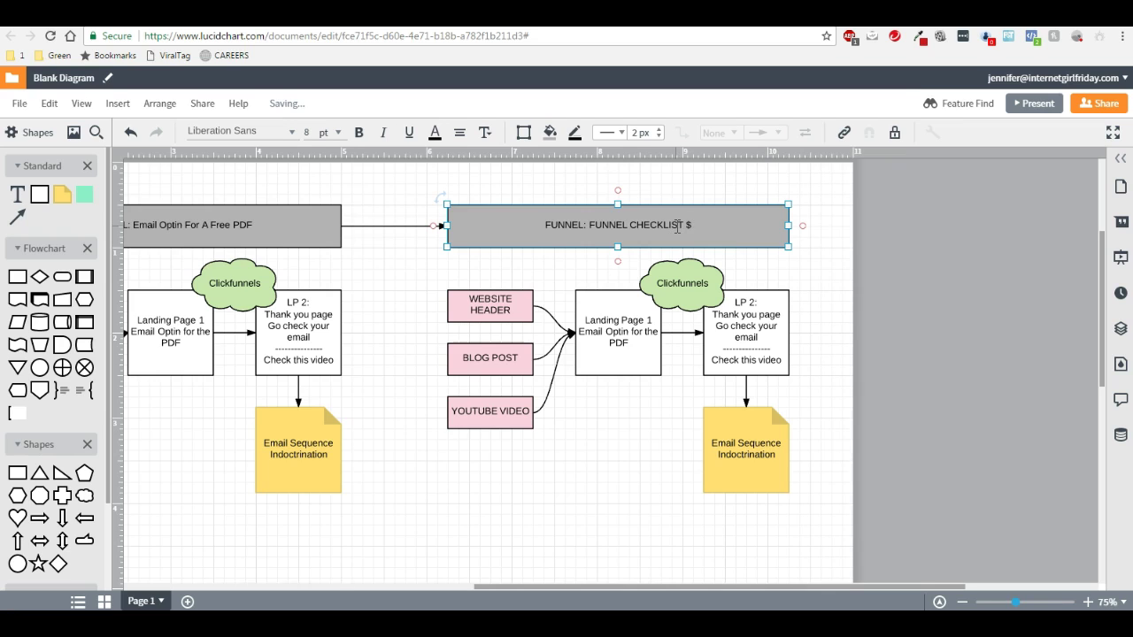
text(19)
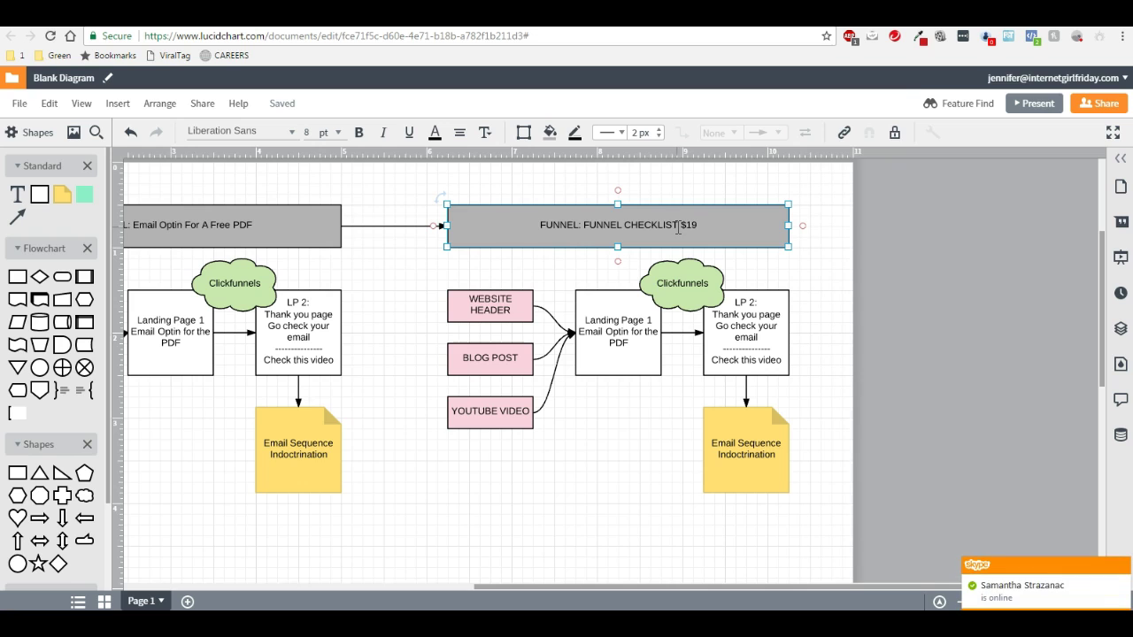
Replace 'Email Optin for the PDF' in the right Landing Page 1 with 'Order Form' / 'For the checklist'.
click(634, 331)
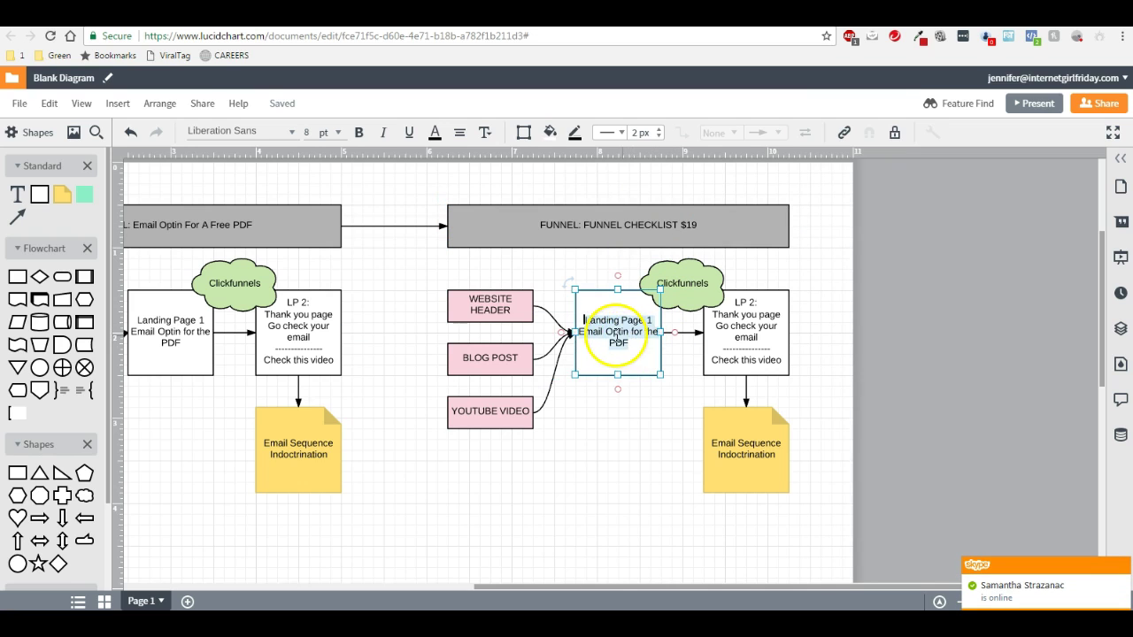
drag(628, 346, 580, 332)
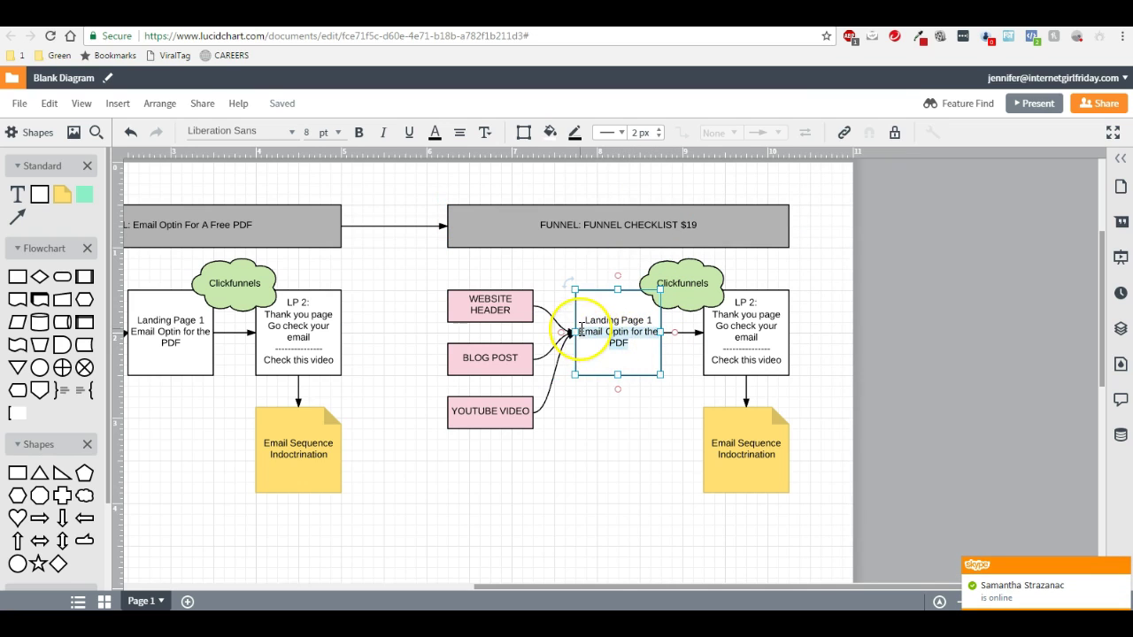
text(Orde)
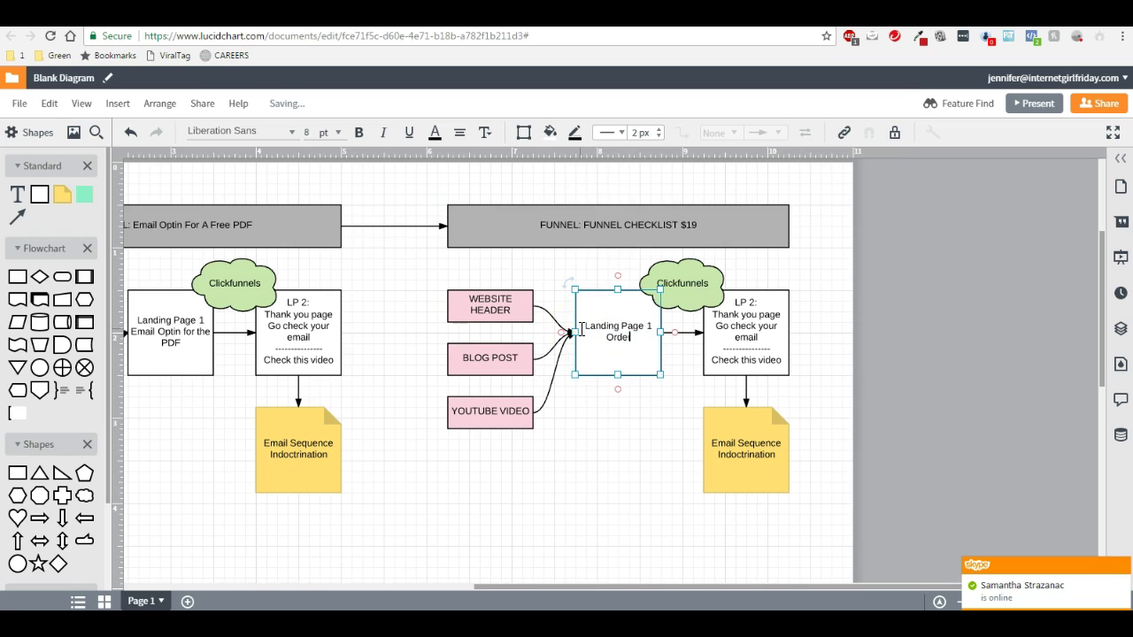
text(r Form)
key(Return)
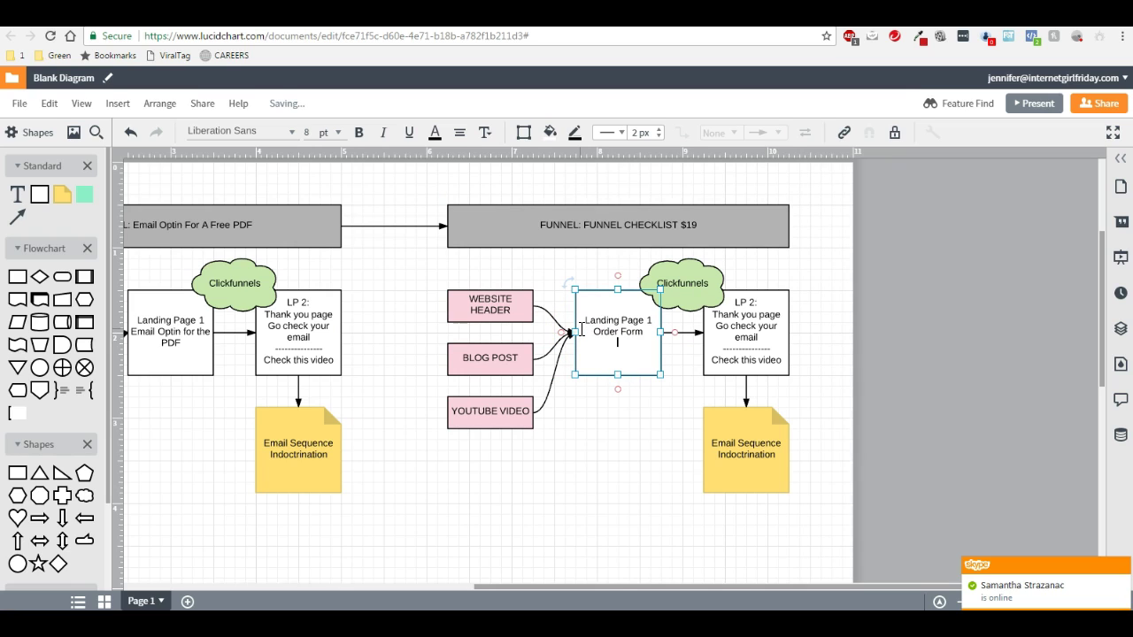
text(For the checklist)
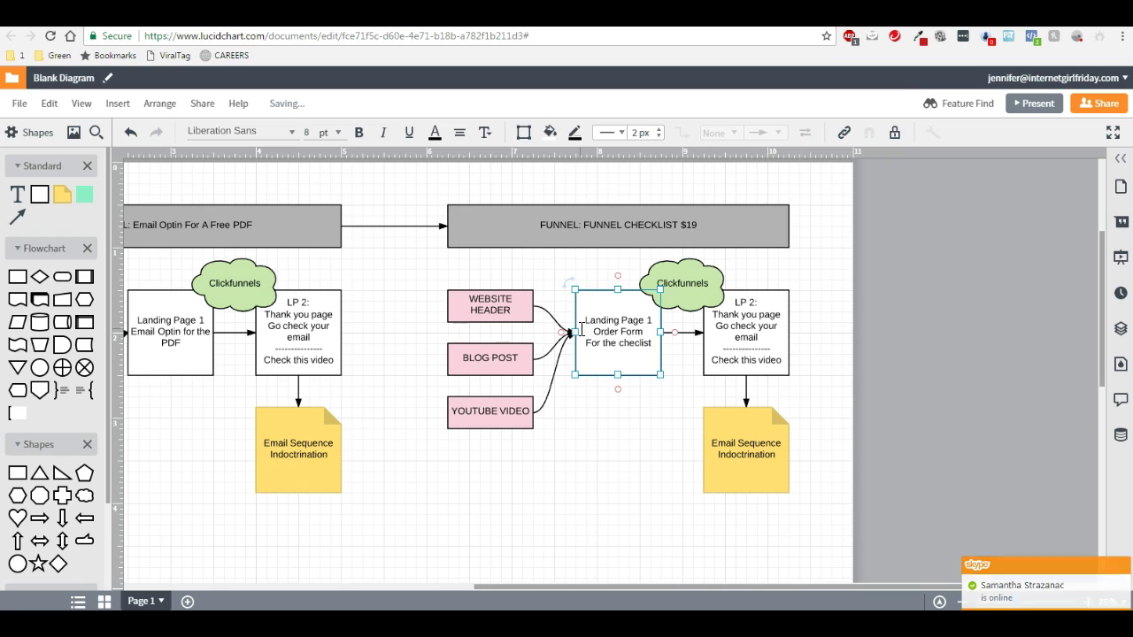
key(BackSpace)
key(BackSpace)
text(klist)
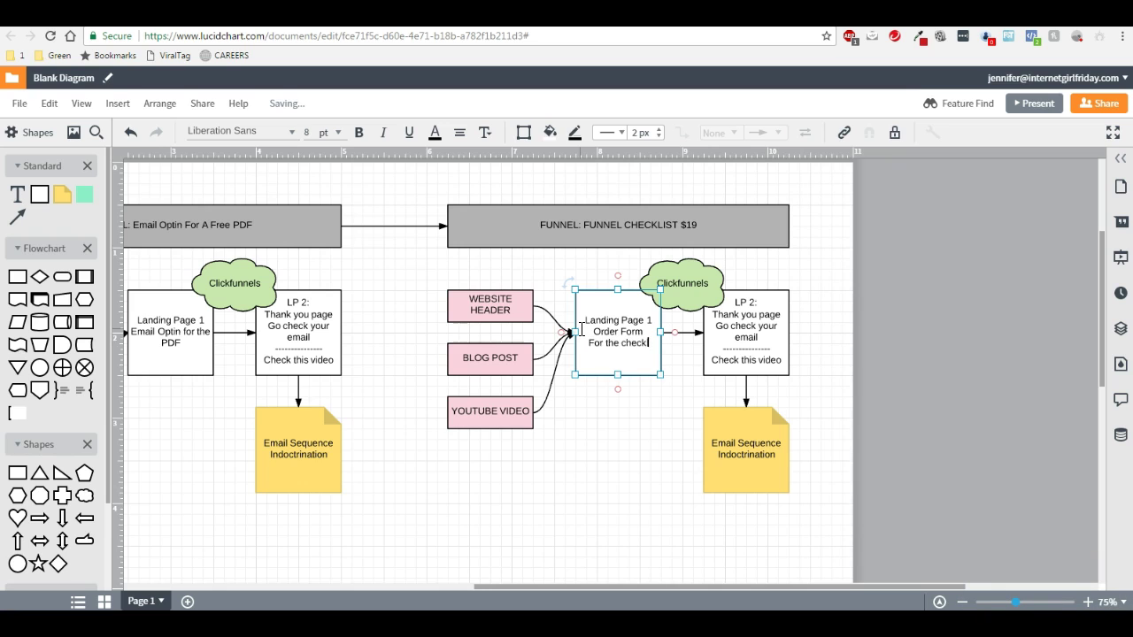
click(623, 357)
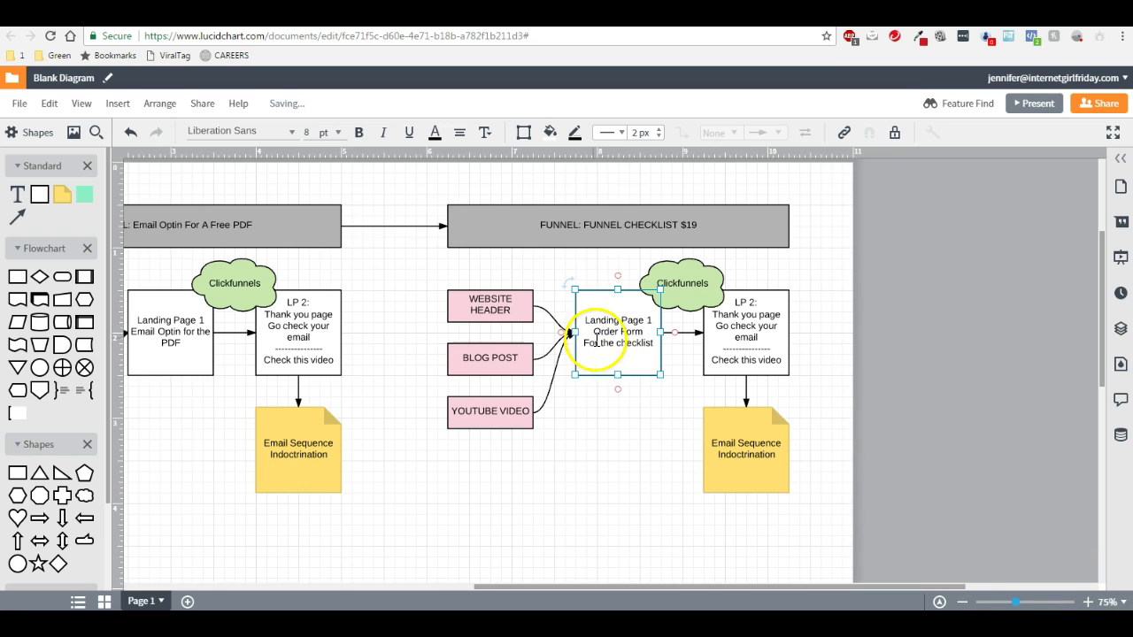
drag(593, 332, 644, 333)
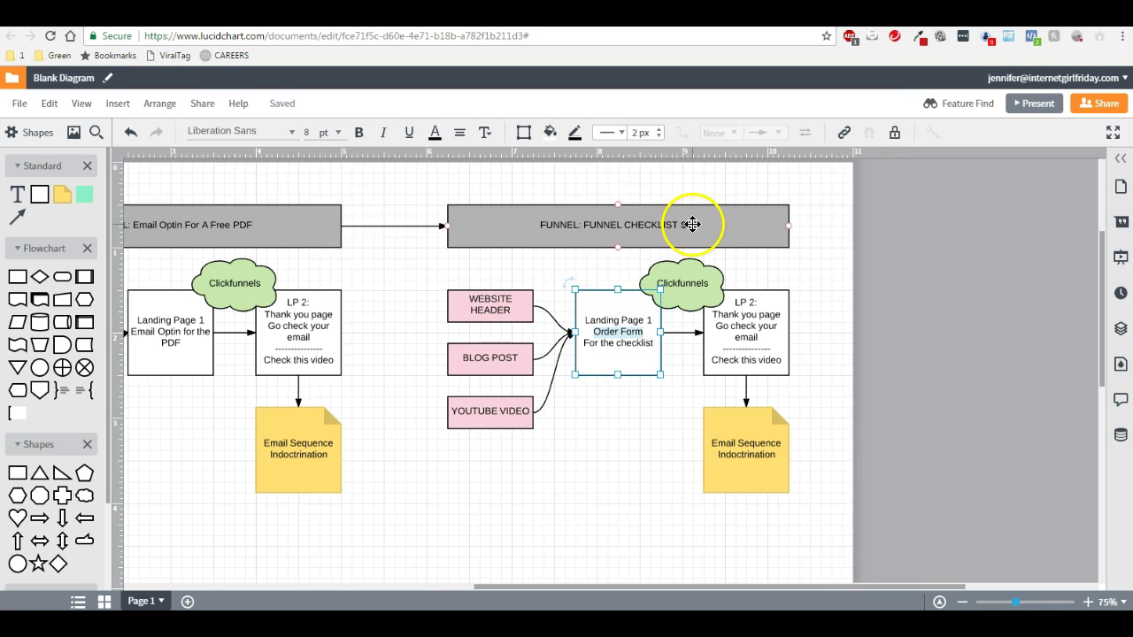
click(619, 346)
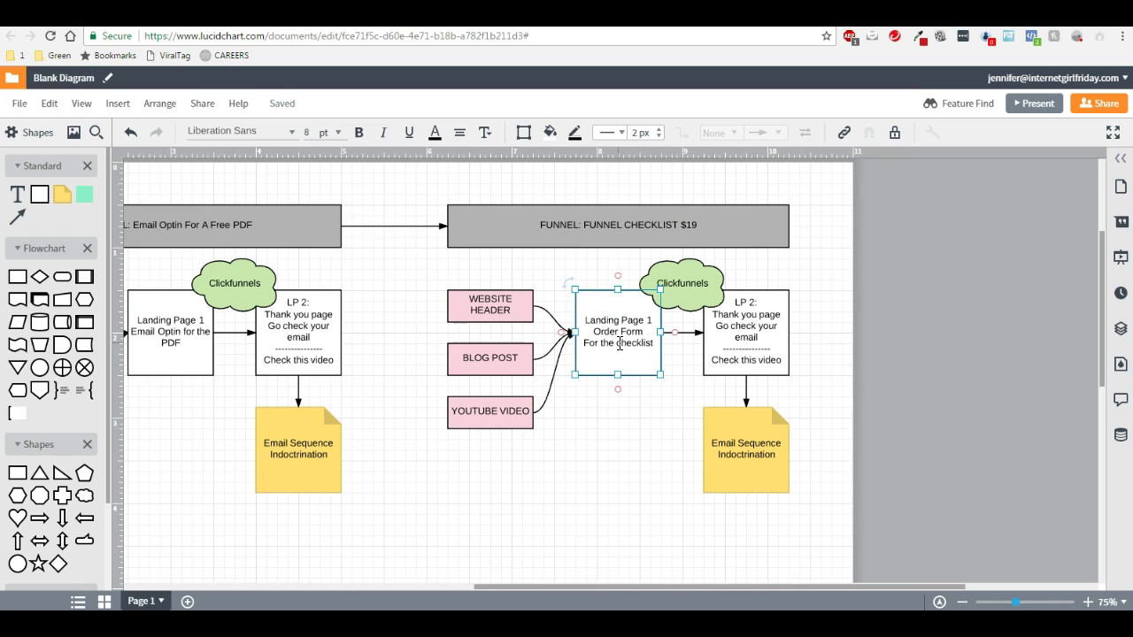
Replace the LP 2 thank-you lines with 'Order confirmation page'.
double_click(736, 348)
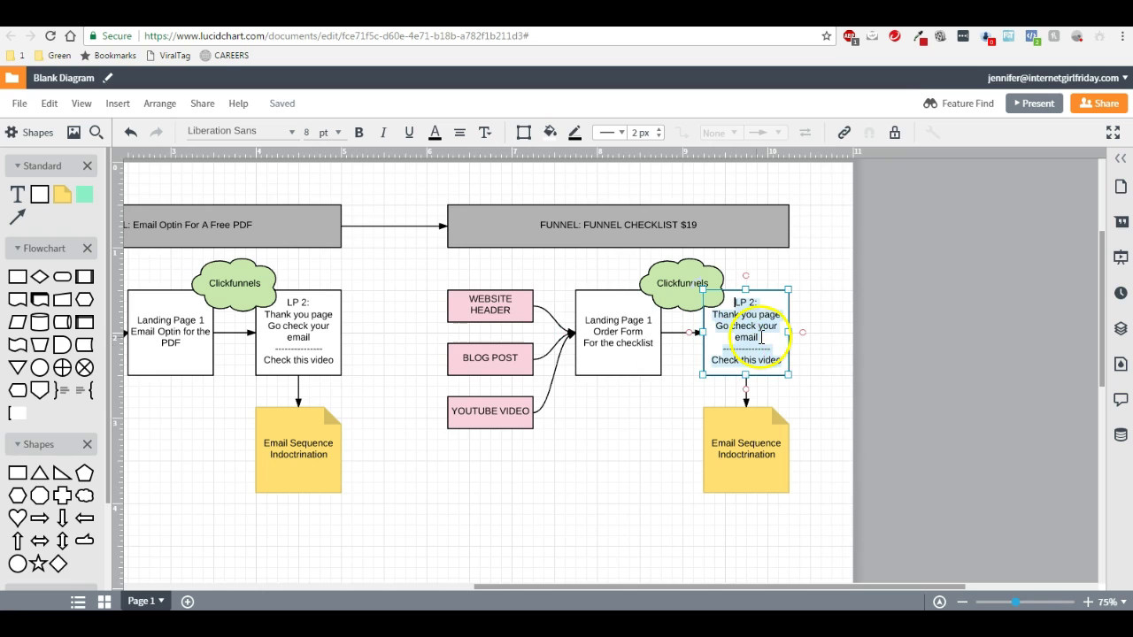
drag(737, 347, 713, 319)
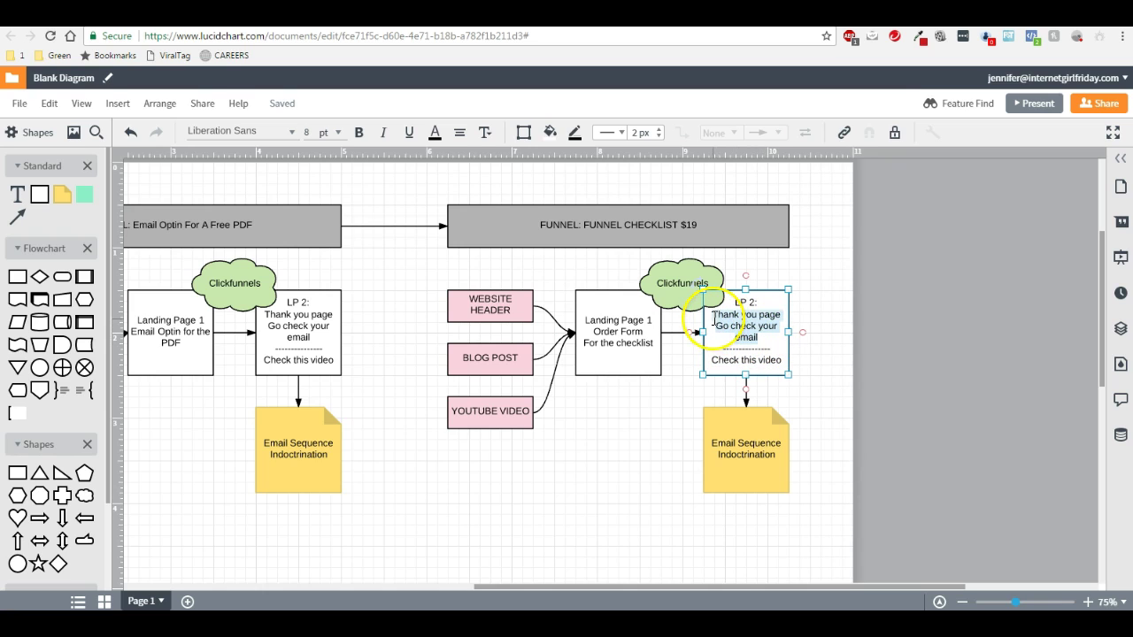
text(Ord)
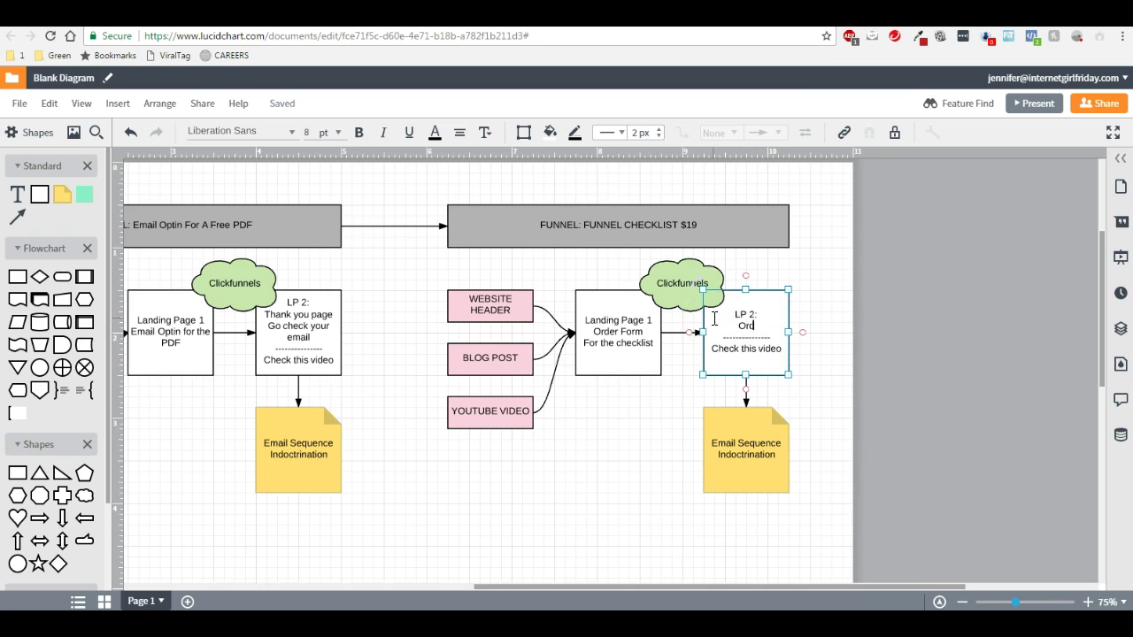
text(er corfirmation page)
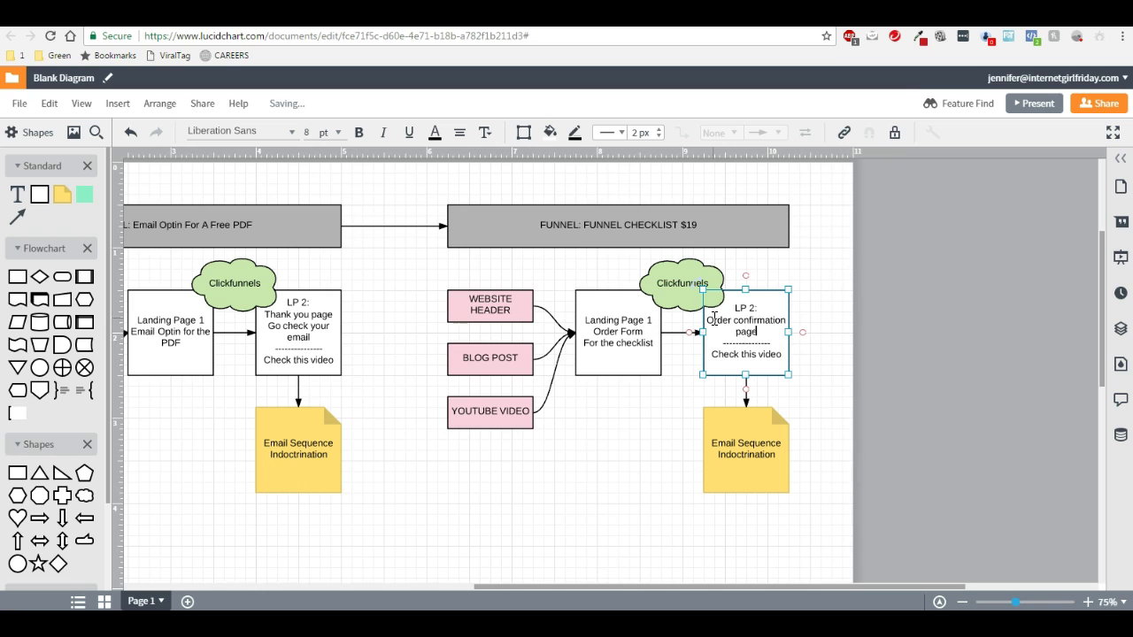
Change the 'Check this video' line to 'Check out our webinar'.
click(740, 361)
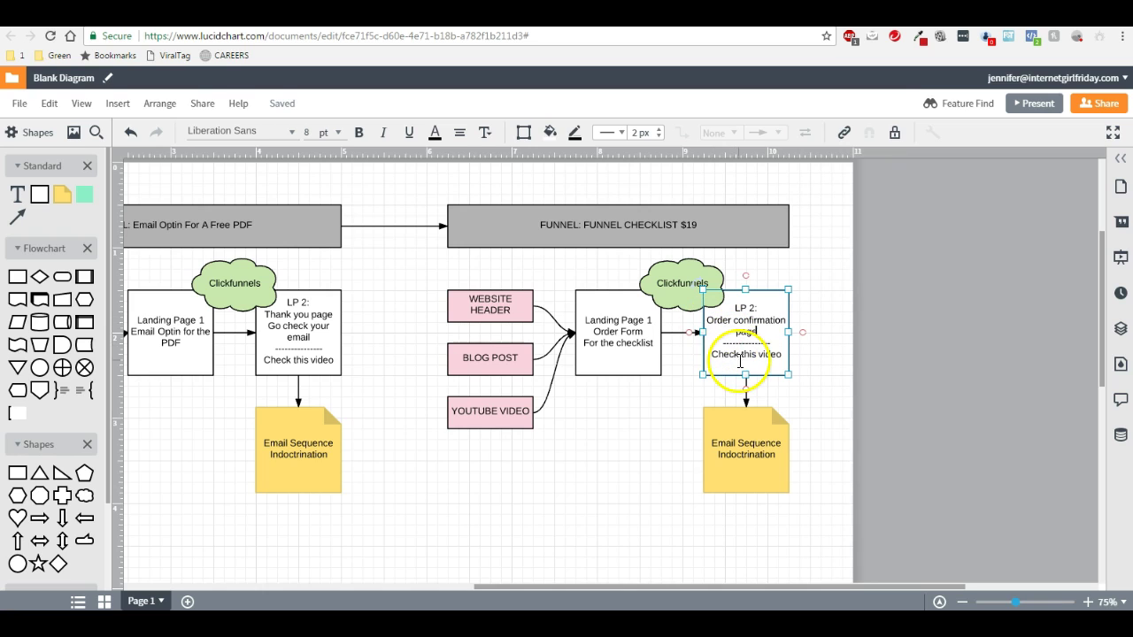
drag(782, 356, 743, 358)
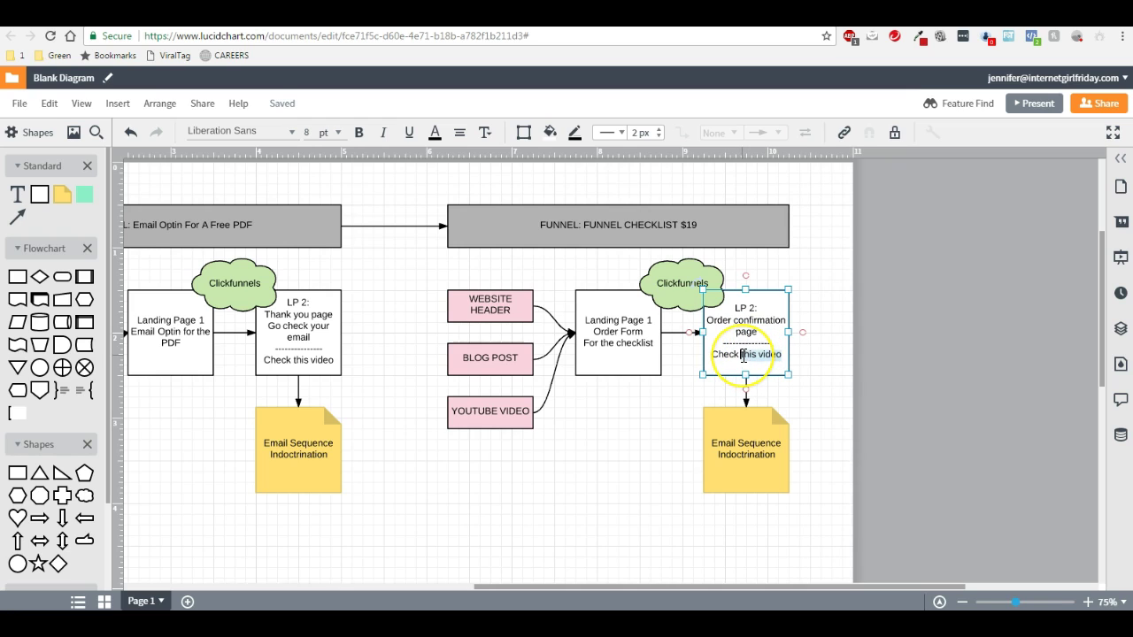
text(ou)
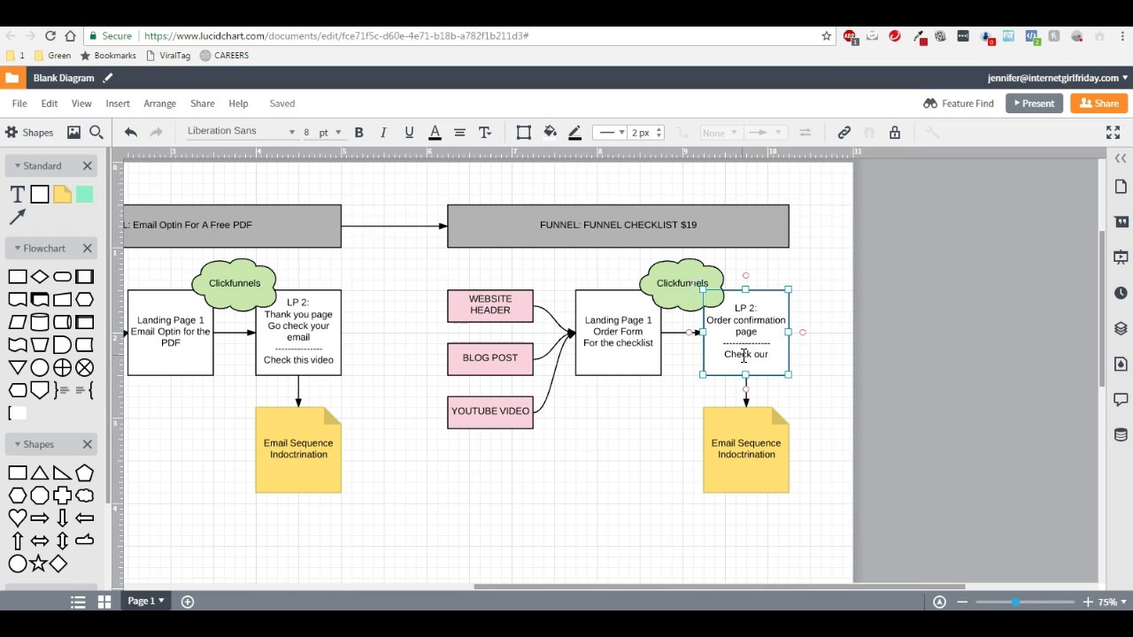
text(r webina)
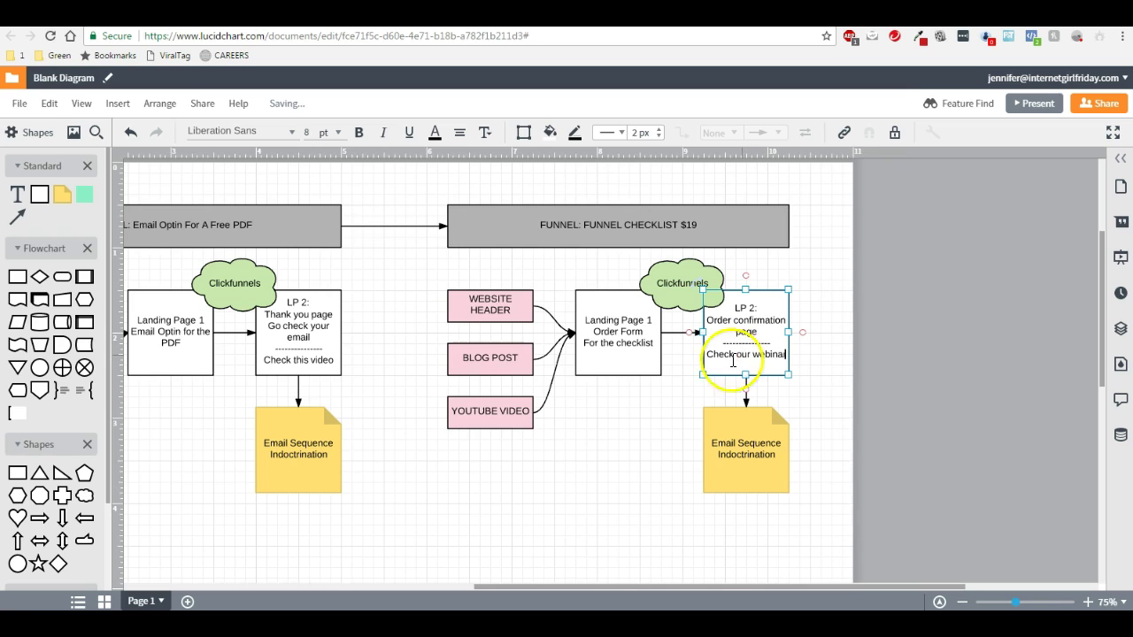
text(r)
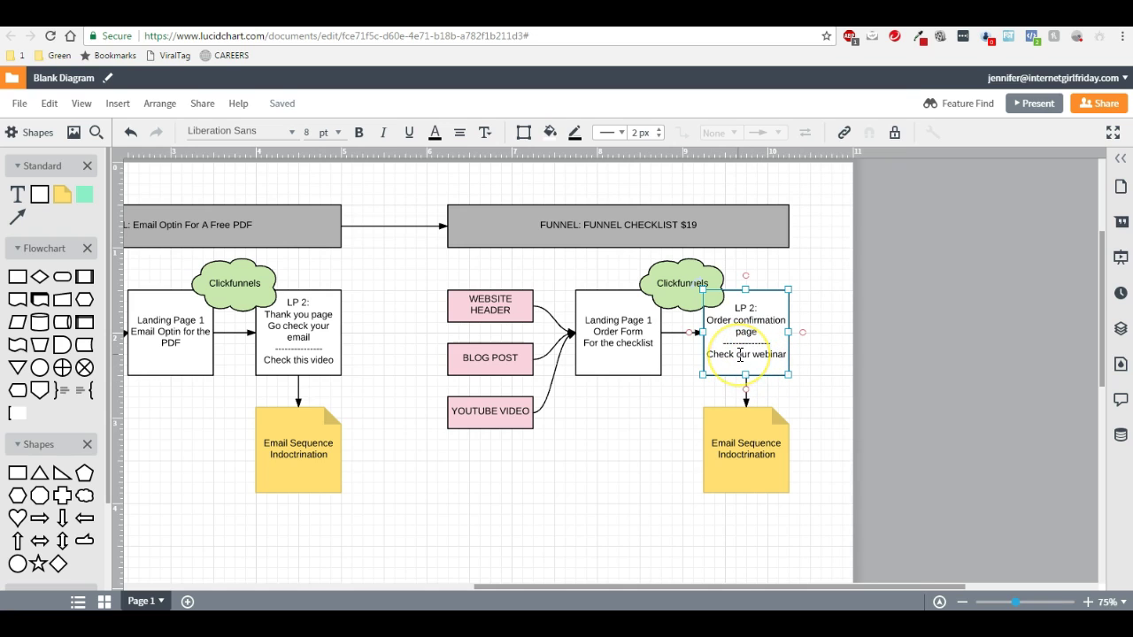
text(ut o)
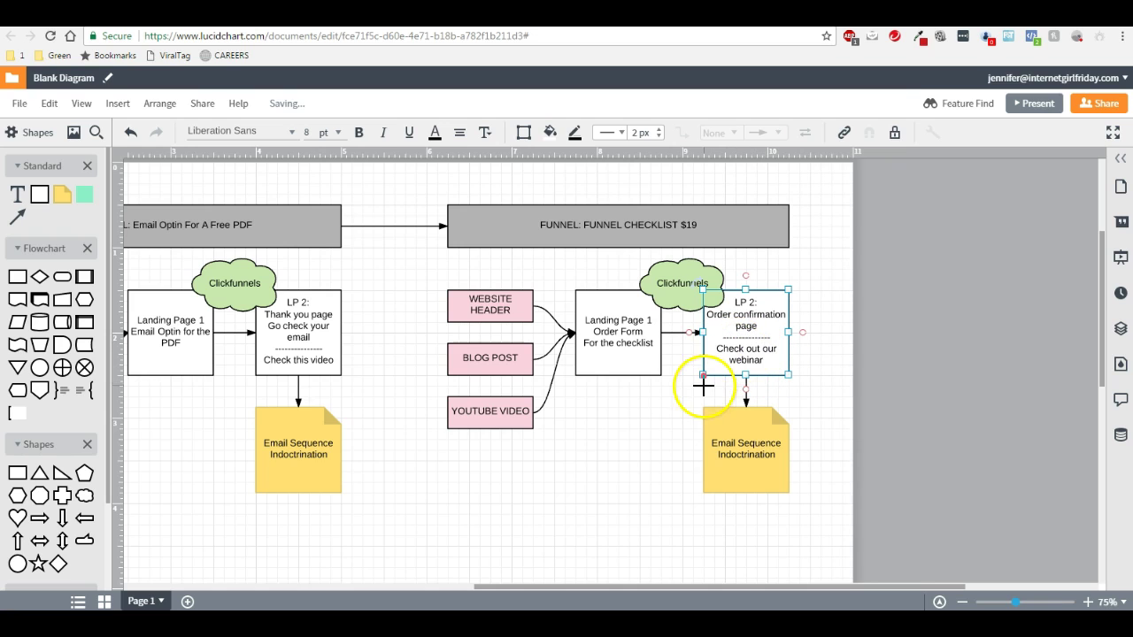
Delete the leftover WEBSITE HEADER, BLOG POST and YOUTUBE VIDEO boxes.
click(638, 494)
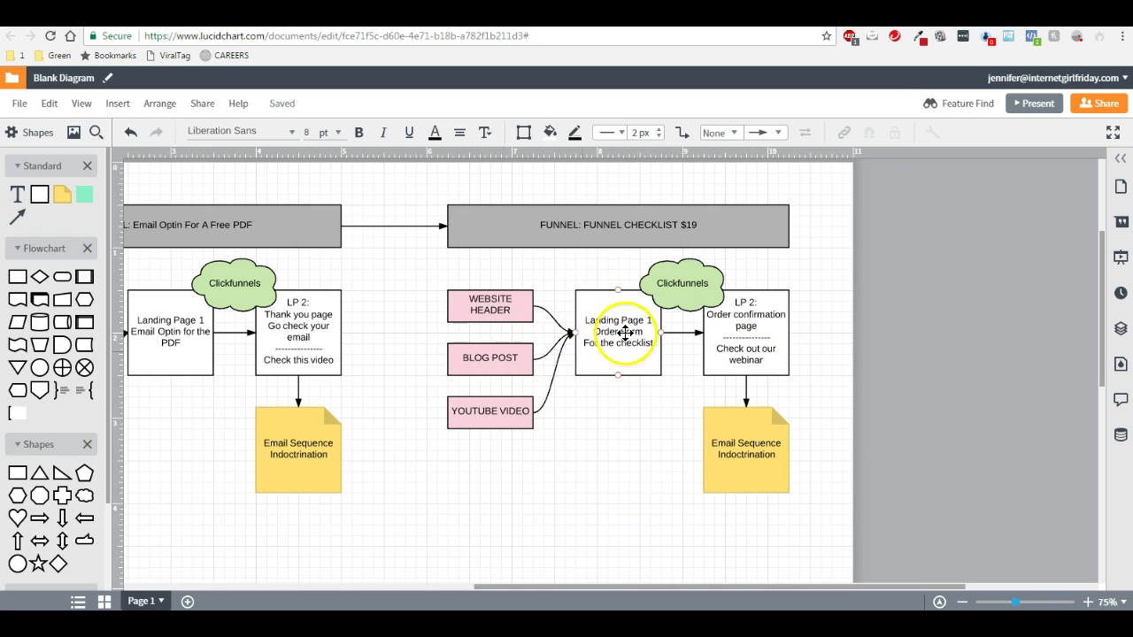
click(491, 309)
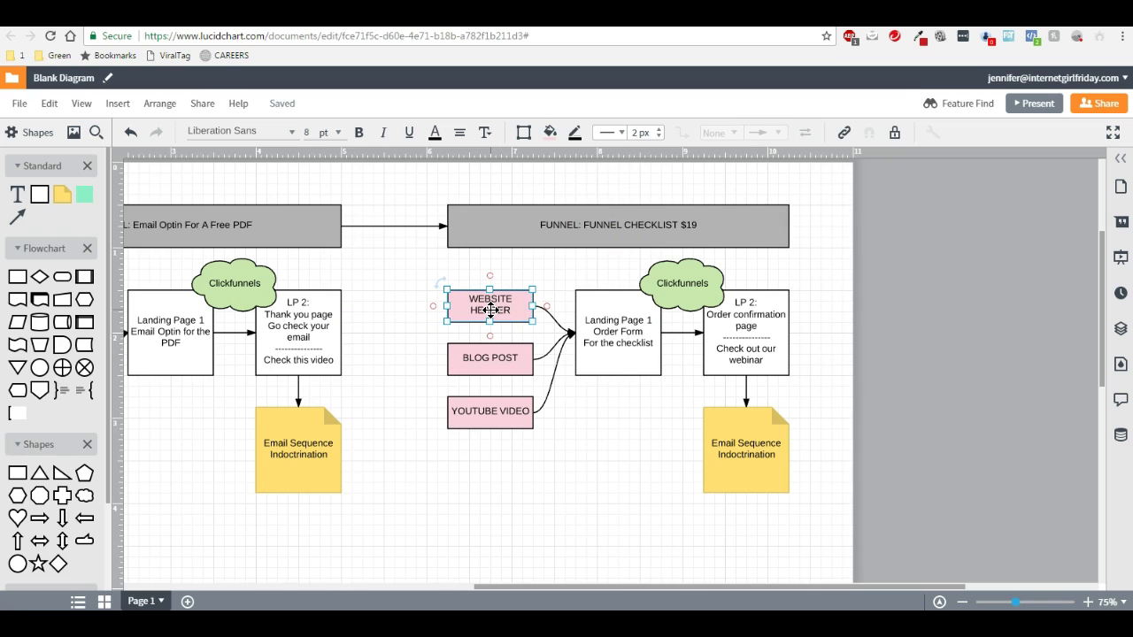
key(Delete)
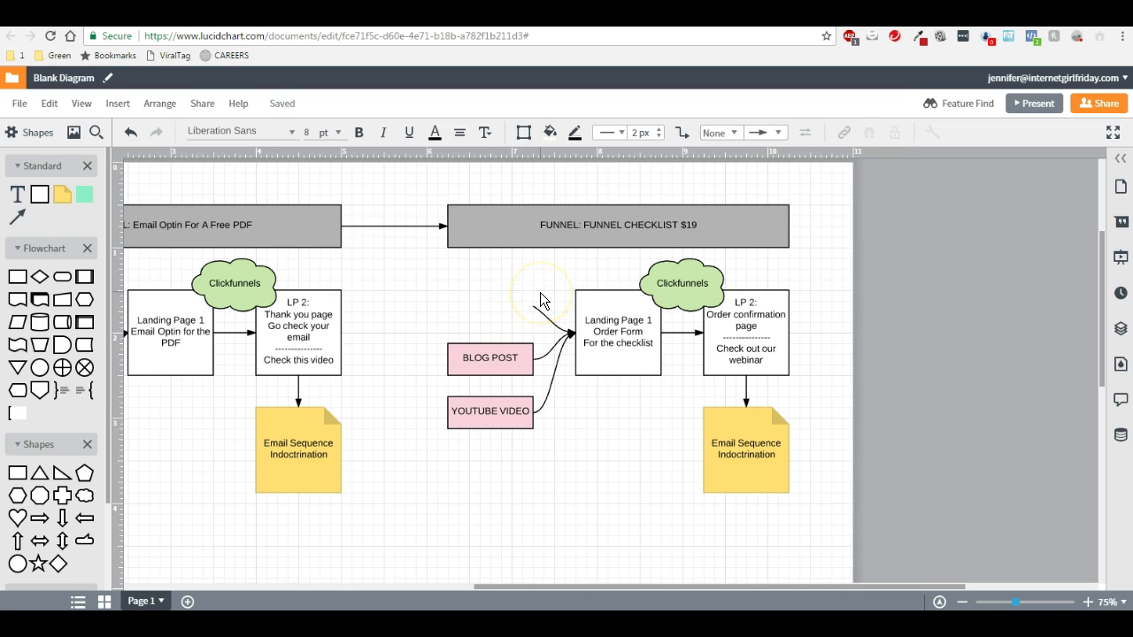
drag(541, 294, 457, 476)
key(Delete)
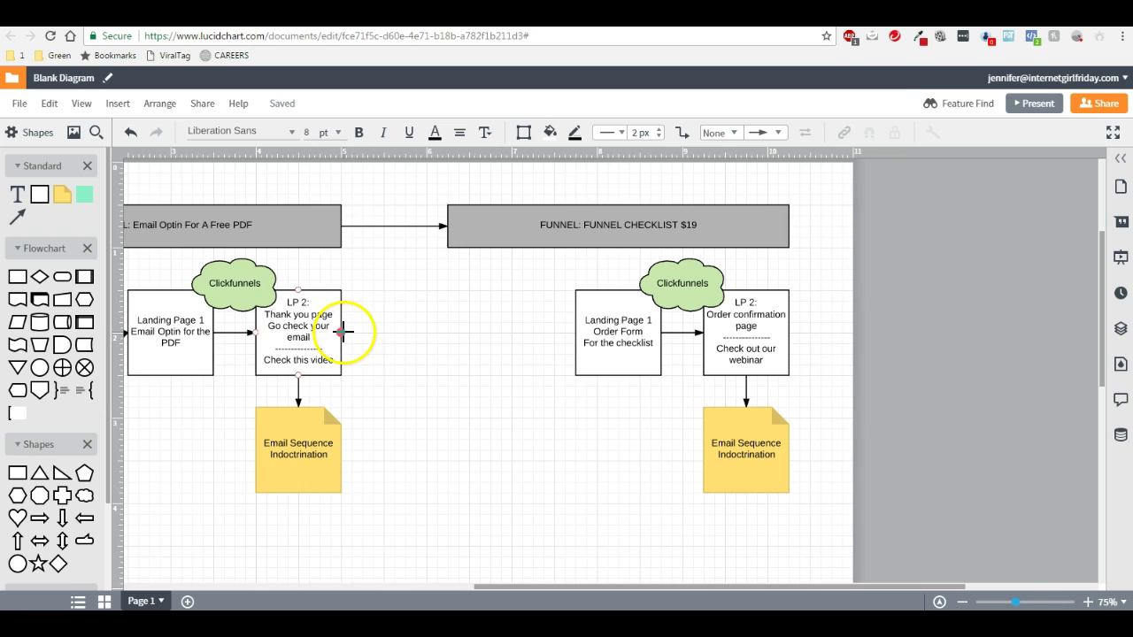
Draw an arrow from the first funnel's LP 2 to the second funnel's landing page.
drag(342, 333, 575, 333)
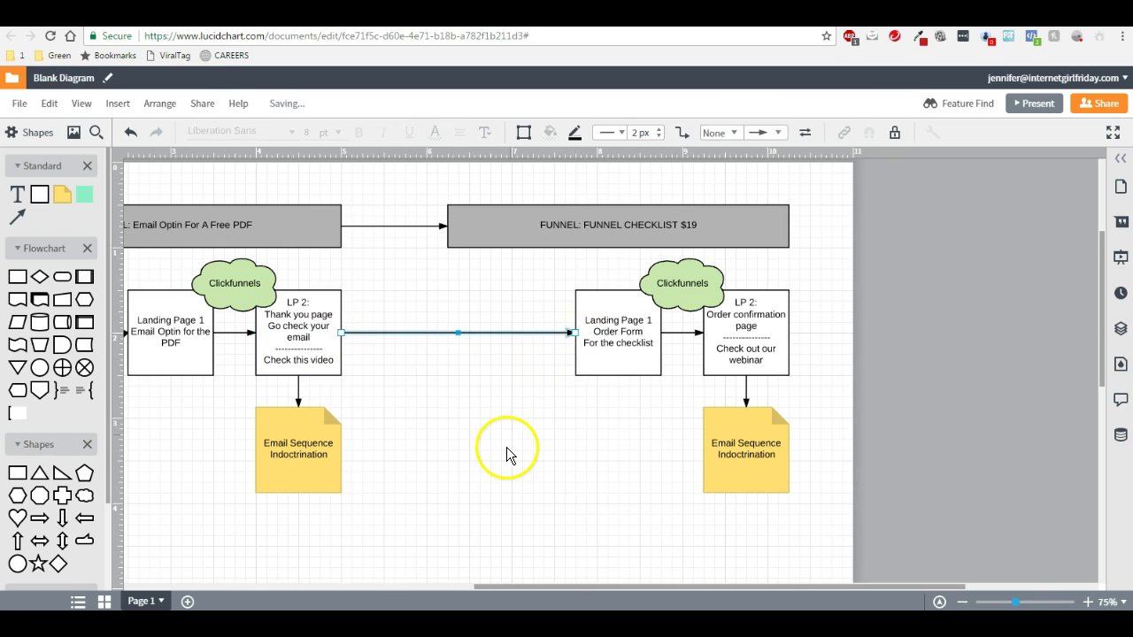
click(584, 223)
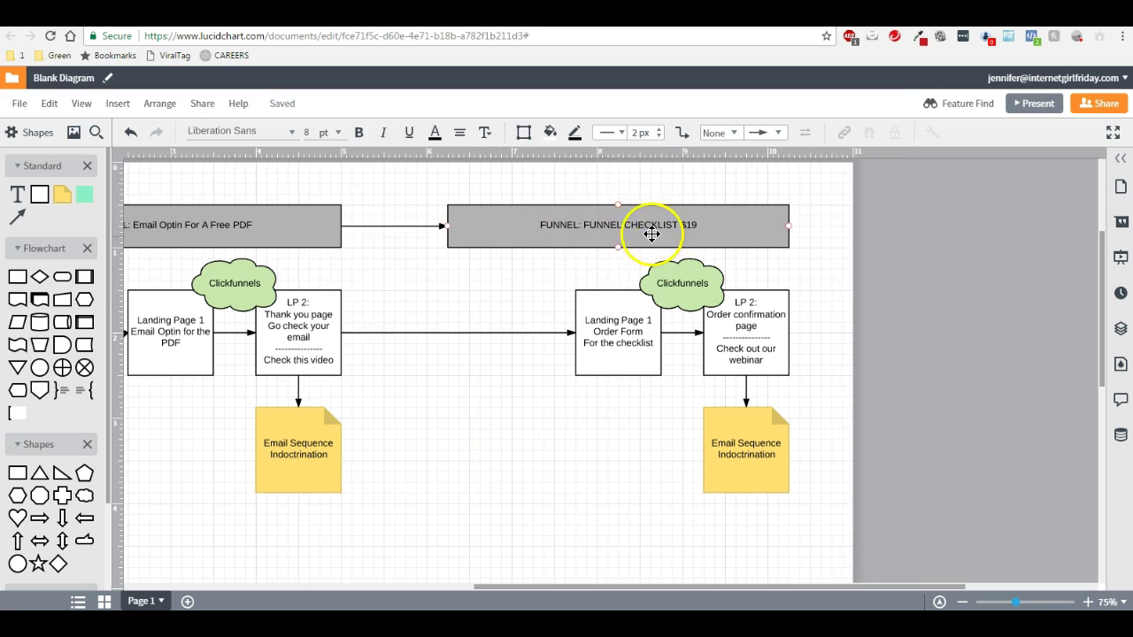
click(507, 324)
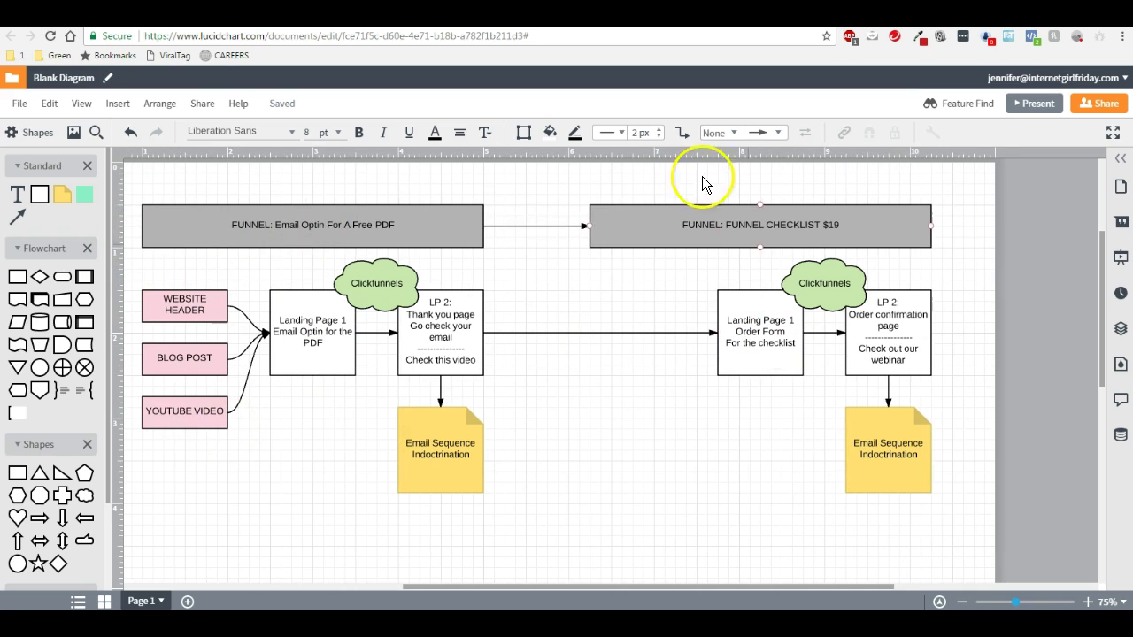
Duplicate the FUNNEL CHECKLIST $19 funnel with Ctrl+D and place the copy to its right.
click(684, 221)
click(654, 423)
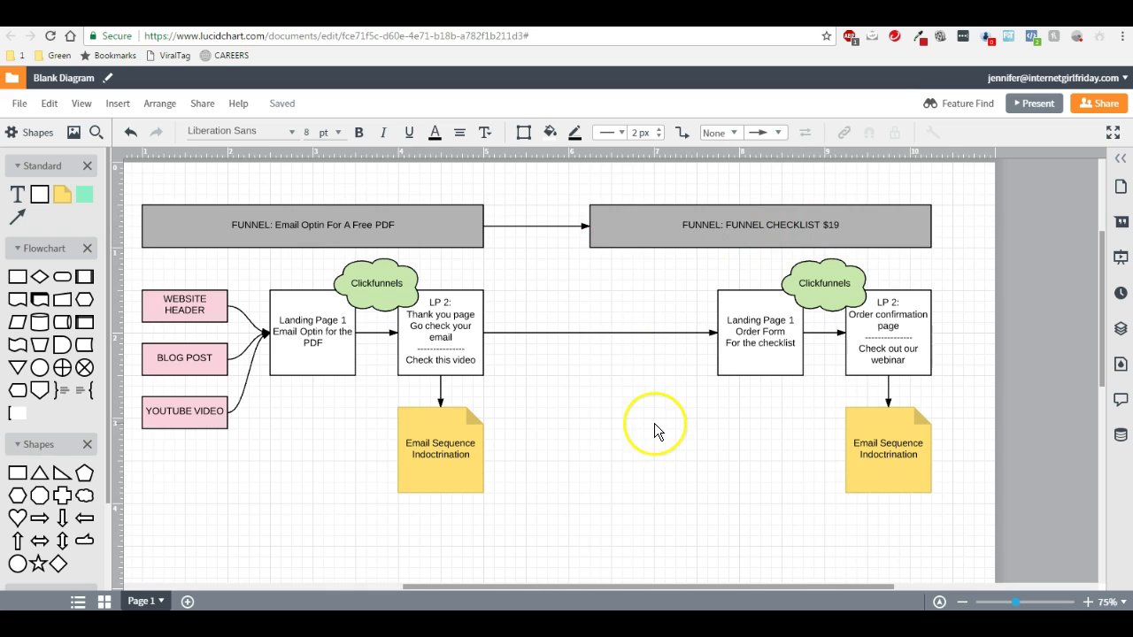
scroll(654, 424, right, 5)
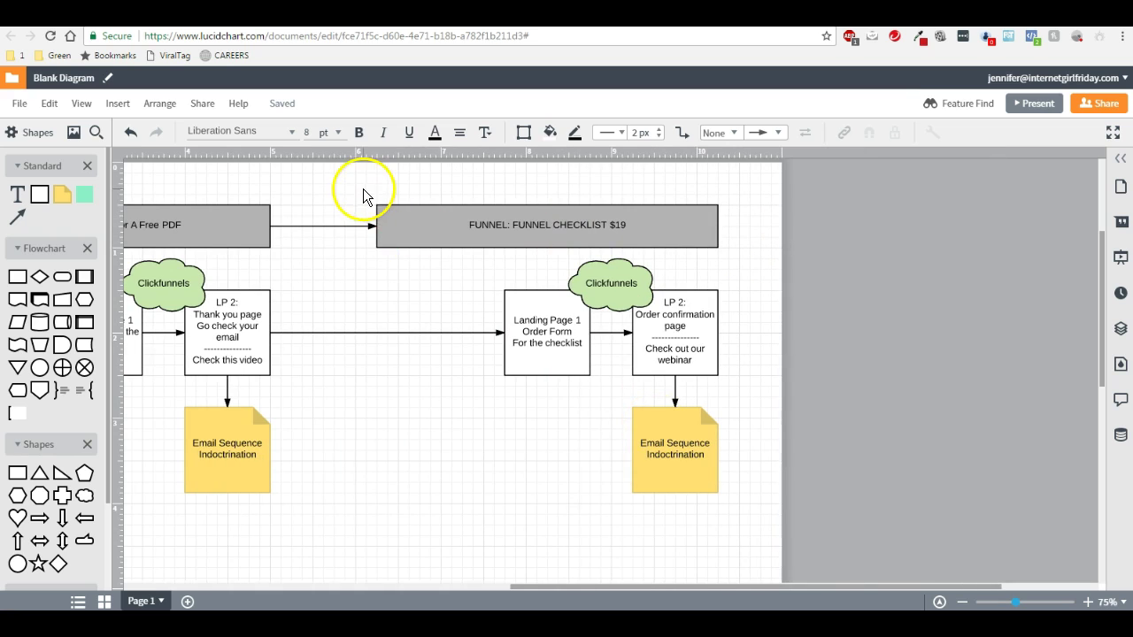
drag(363, 189, 734, 511)
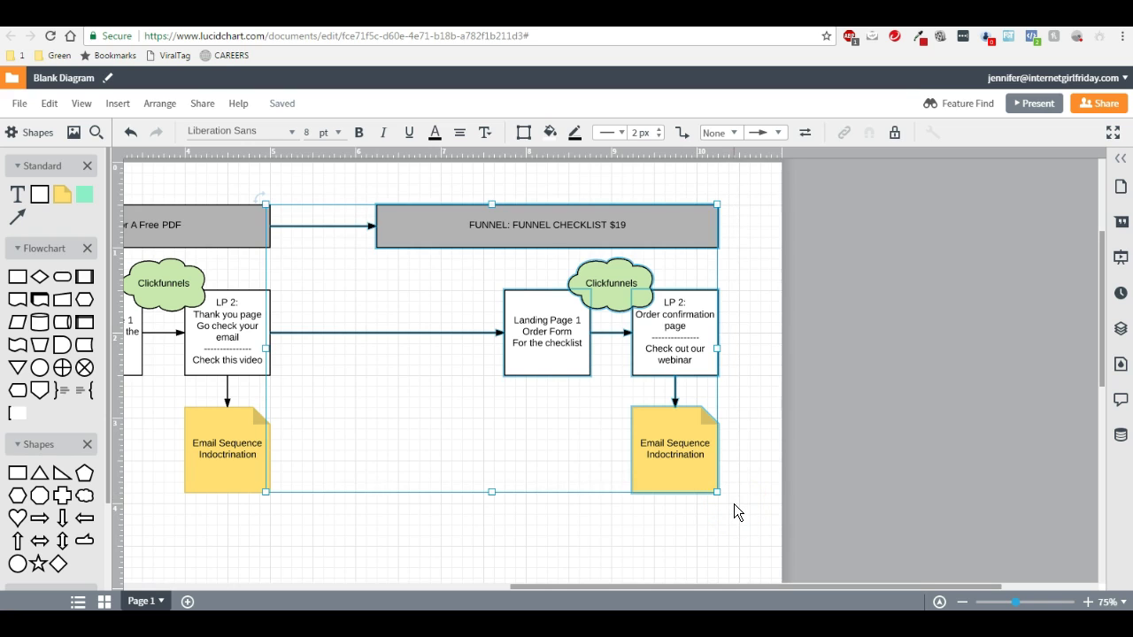
key(ctrl+d)
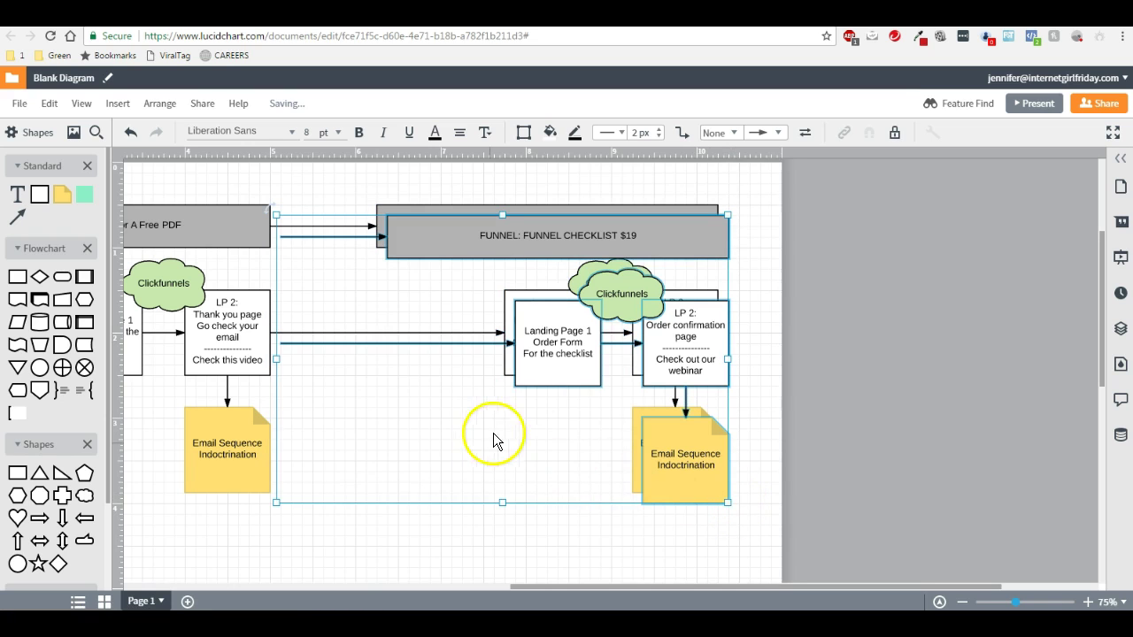
drag(536, 376, 971, 365)
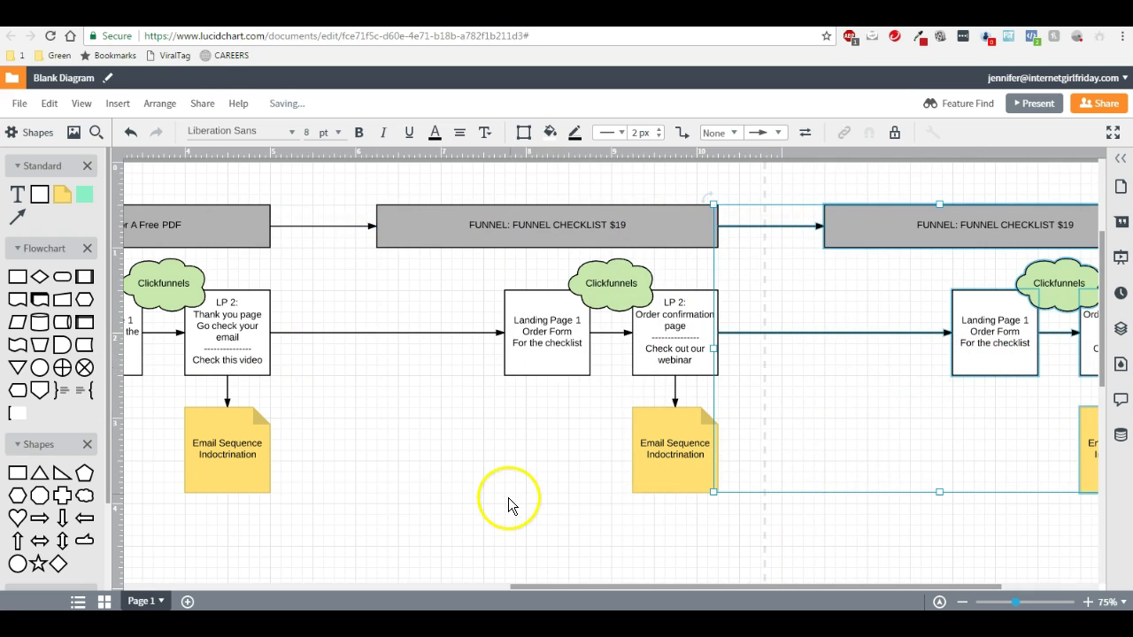
scroll(508, 503, right, 4)
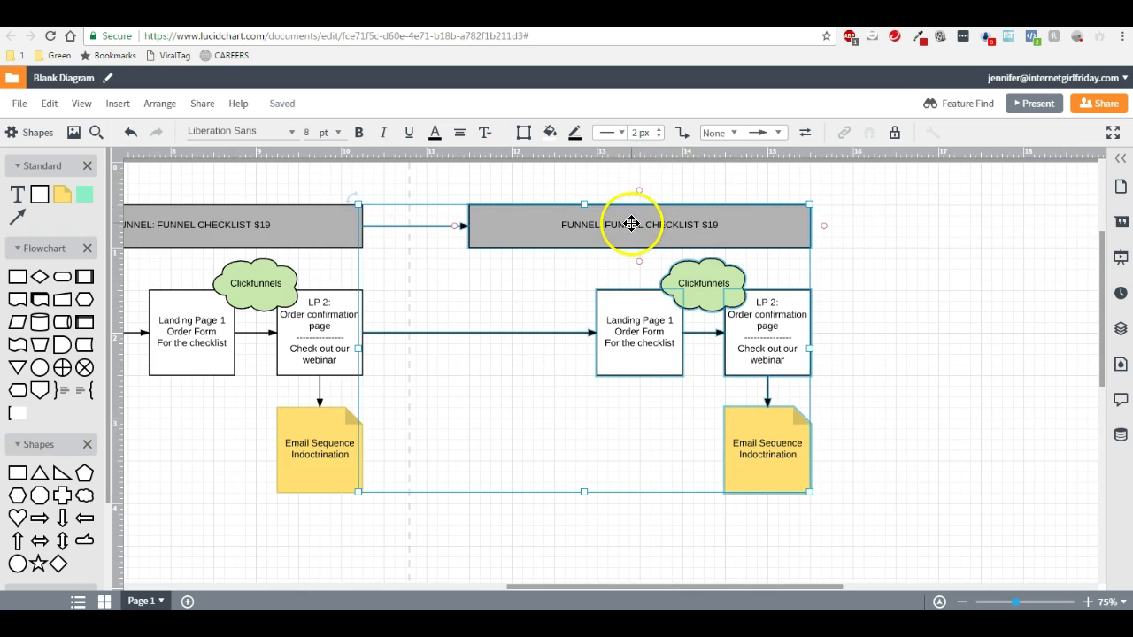
Retitle the copied header to 'FUNNEL: AUTOWEBINAR FREE TRAINING'.
drag(605, 227, 728, 230)
text(AUTOWE)
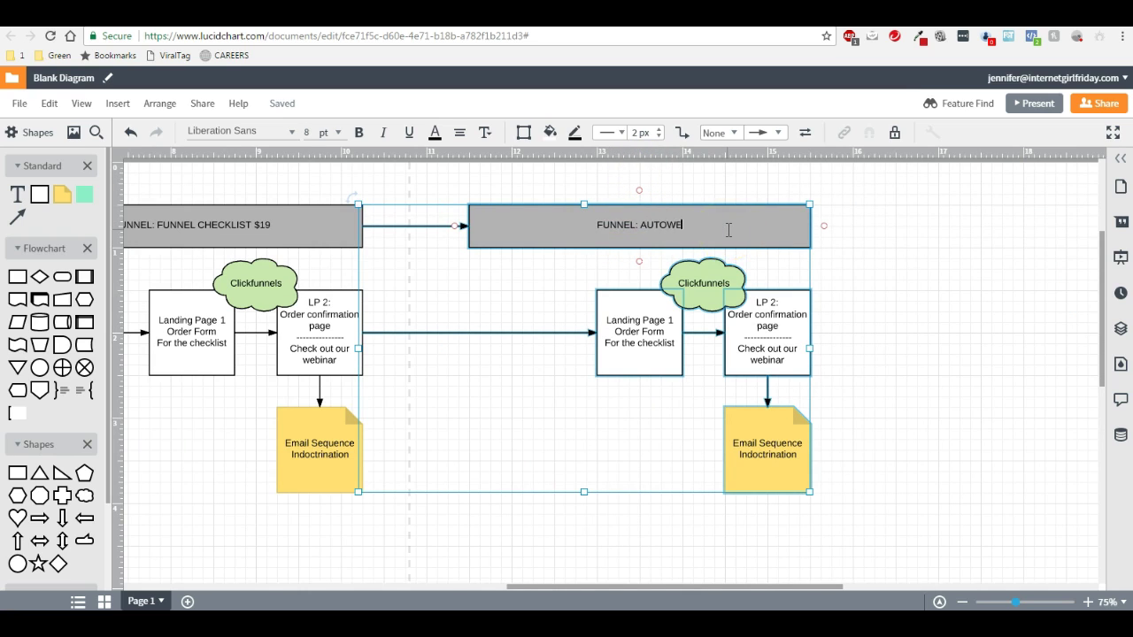
text(BINAR)
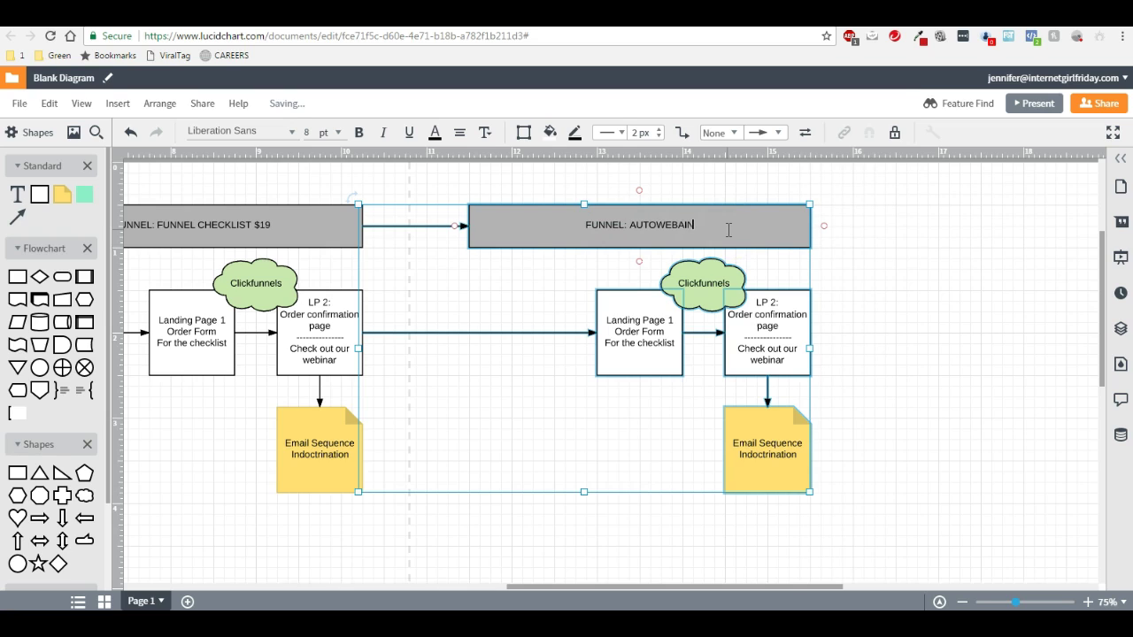
key(BackSpace)
key(BackSpace)
key(BackSpace)
key(BackSpace)
text(INAR F)
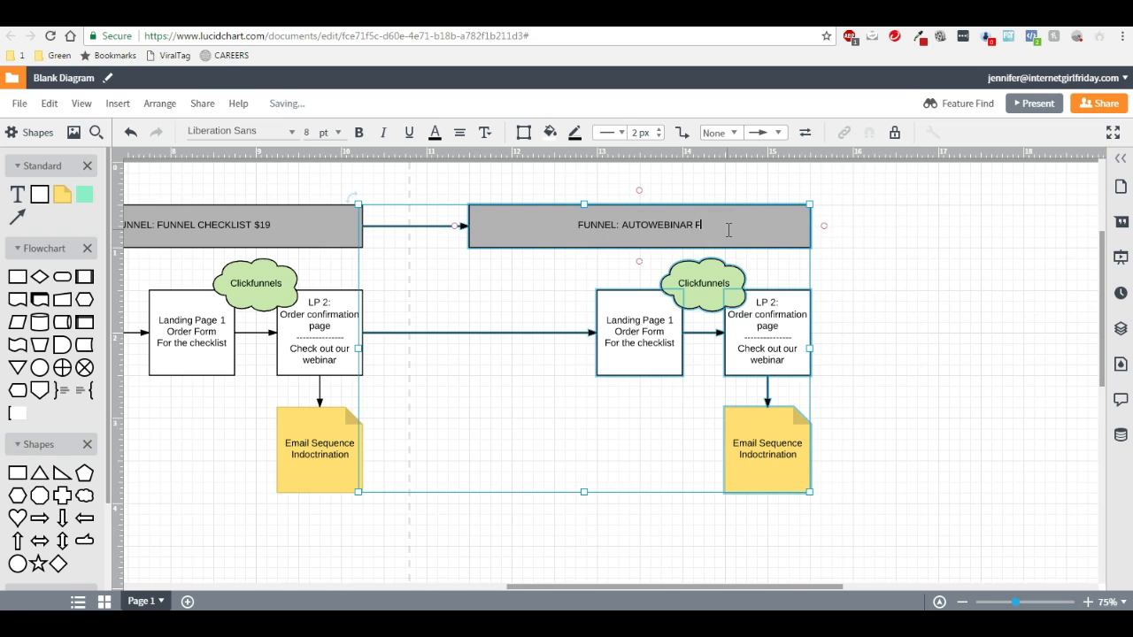
text(REE TRAINING)
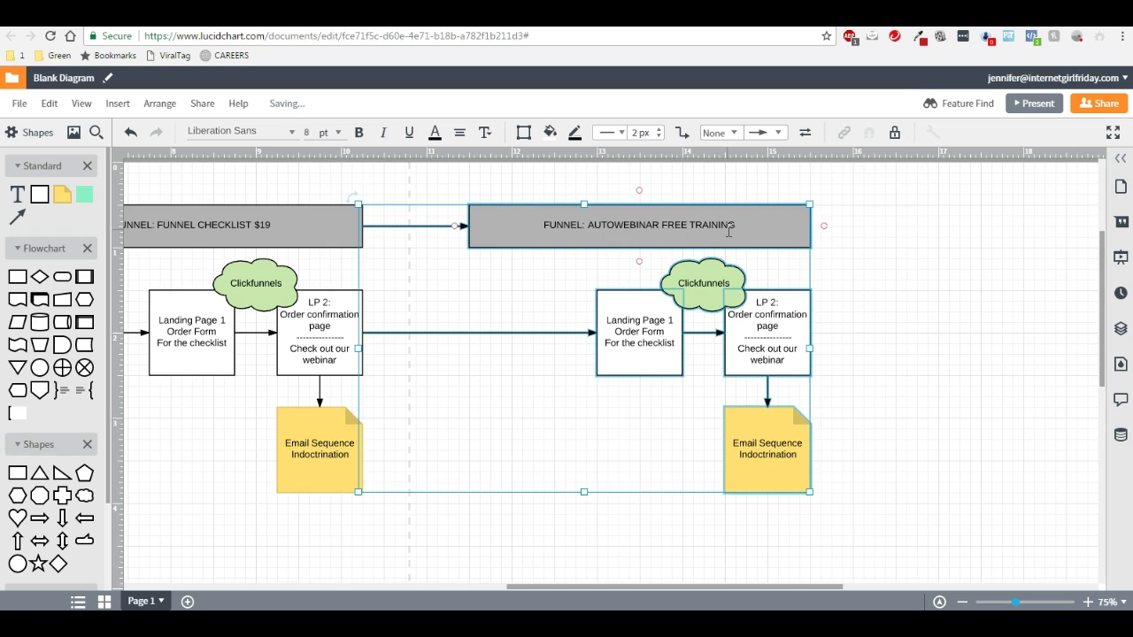
click(718, 230)
Relabel the copied order form page as 'LP1 Webinar Registration'.
double_click(643, 335)
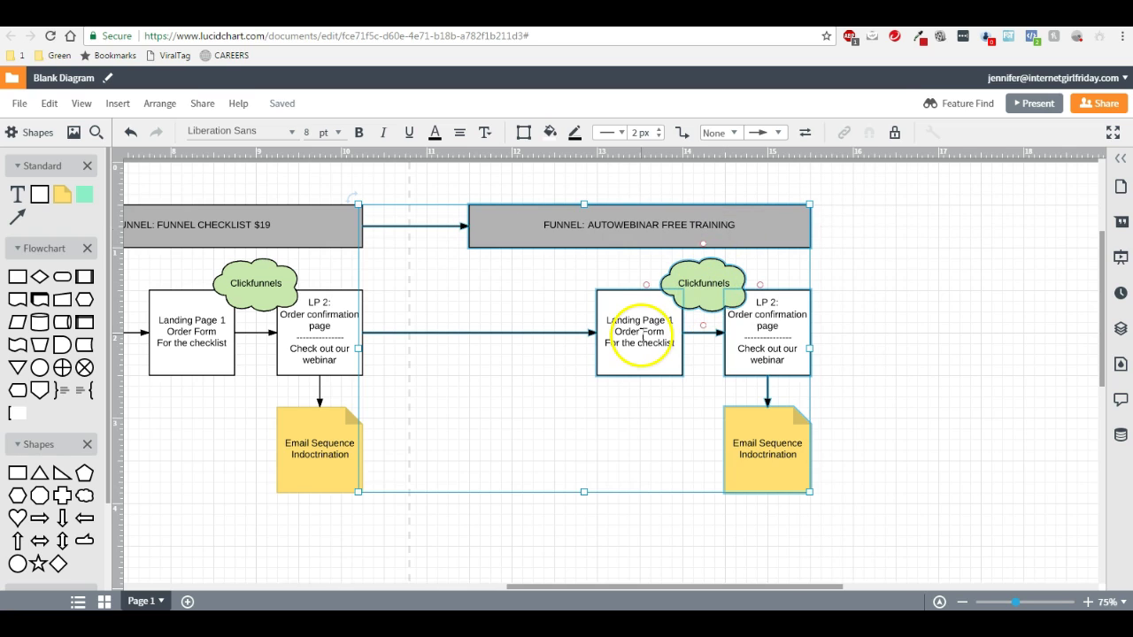
text(LP)
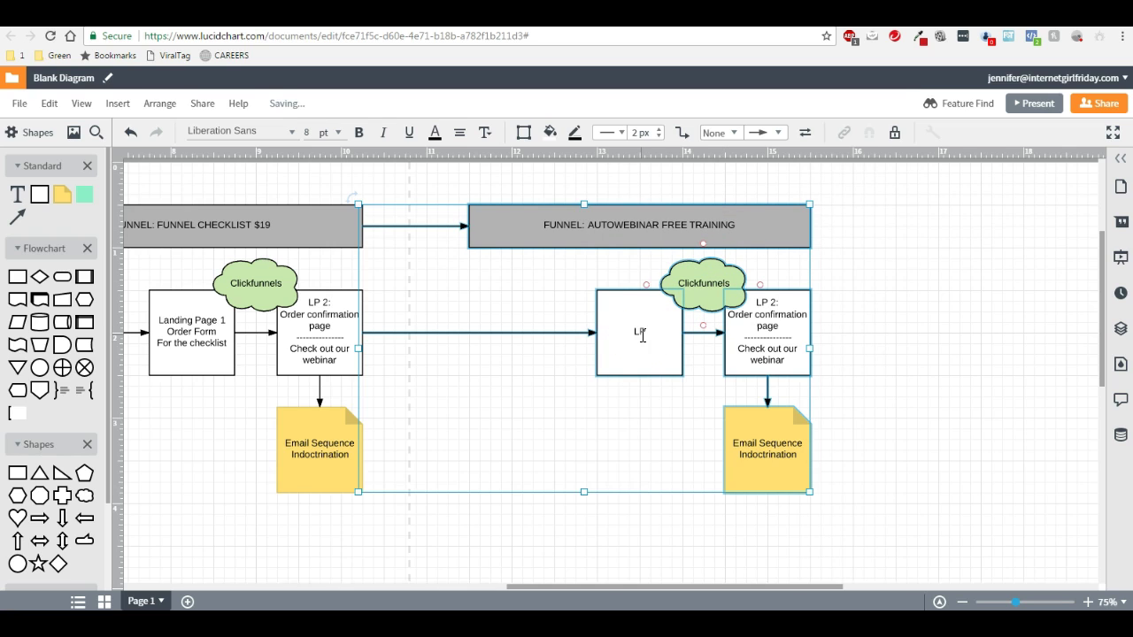
text(1)
key(Return)
text(Webinar REgistration)
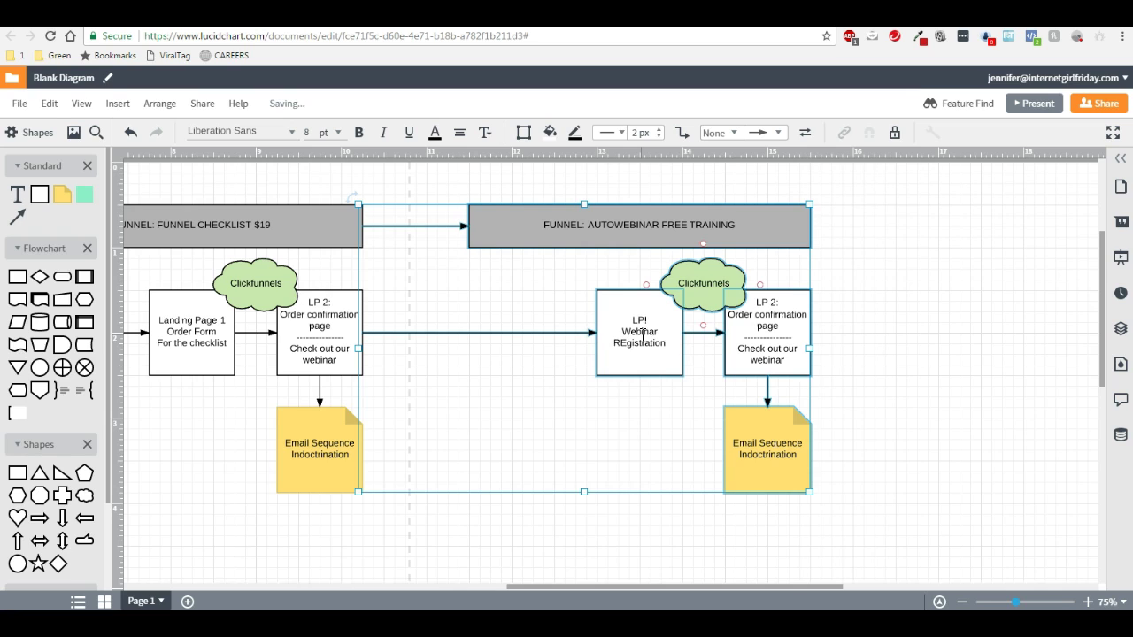
click(647, 323)
click(645, 338)
click(634, 344)
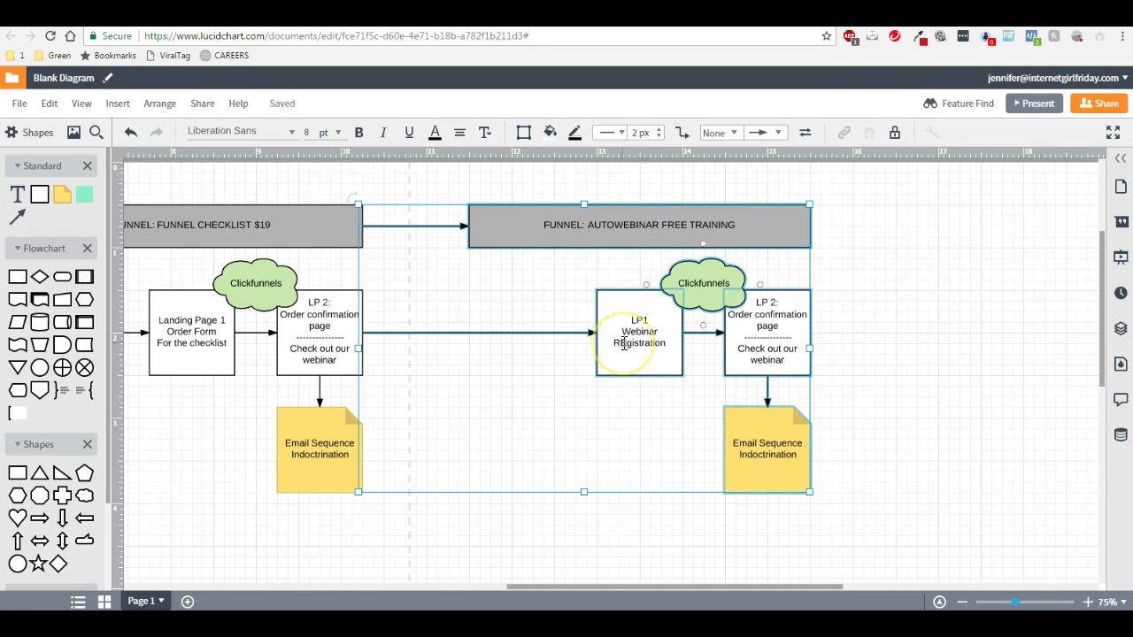
click(748, 350)
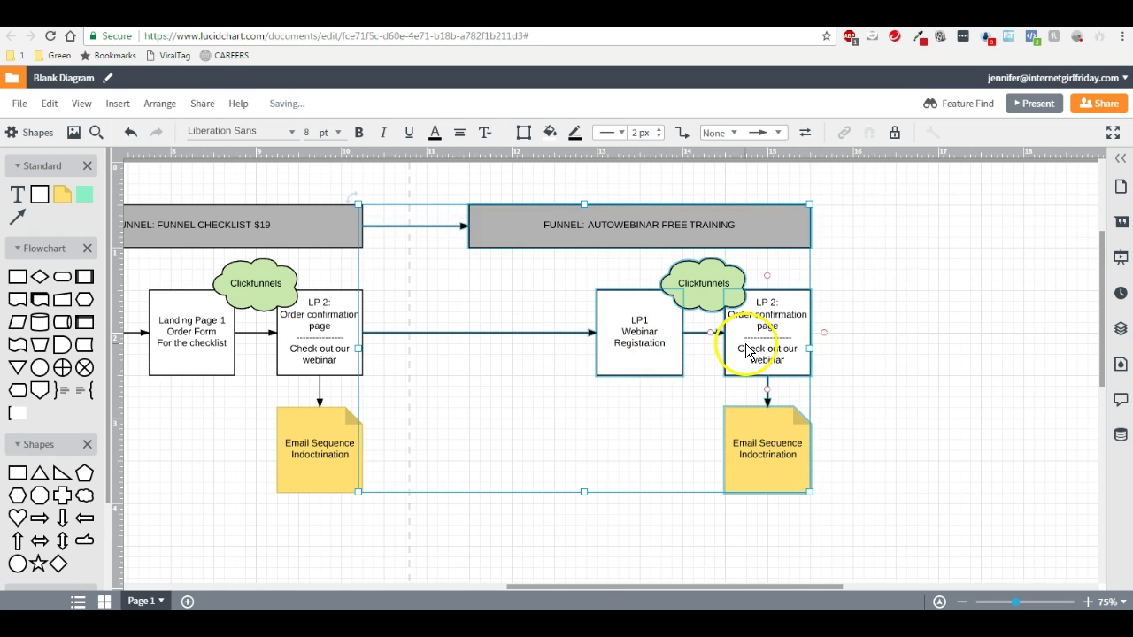
Relabel the LP 2 page as 'LP 2: Confirmation', removing the webinar line.
double_click(788, 325)
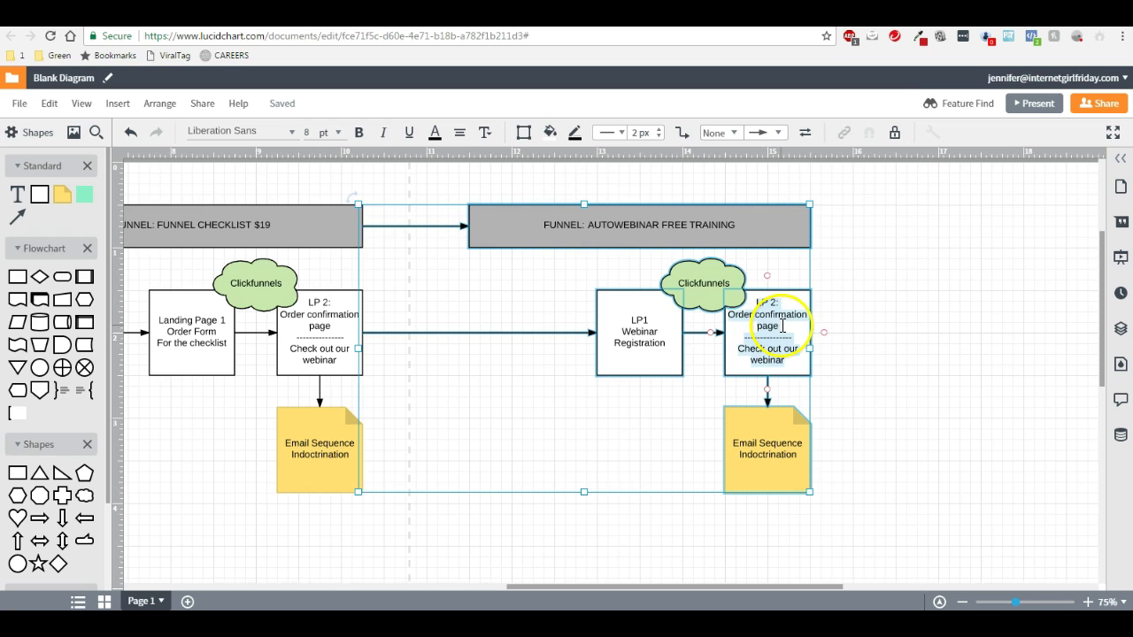
click(782, 326)
key(BackSpace)
key(BackSpace)
key(BackSpace)
key(BackSpace)
key(BackSpace)
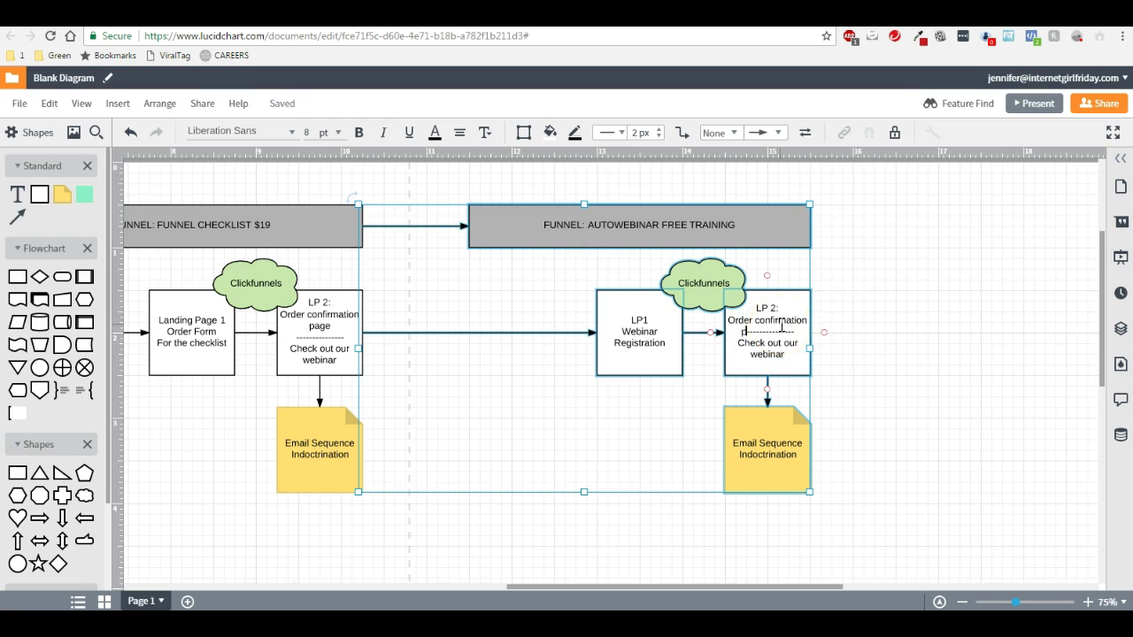
key(Return)
double_click(732, 322)
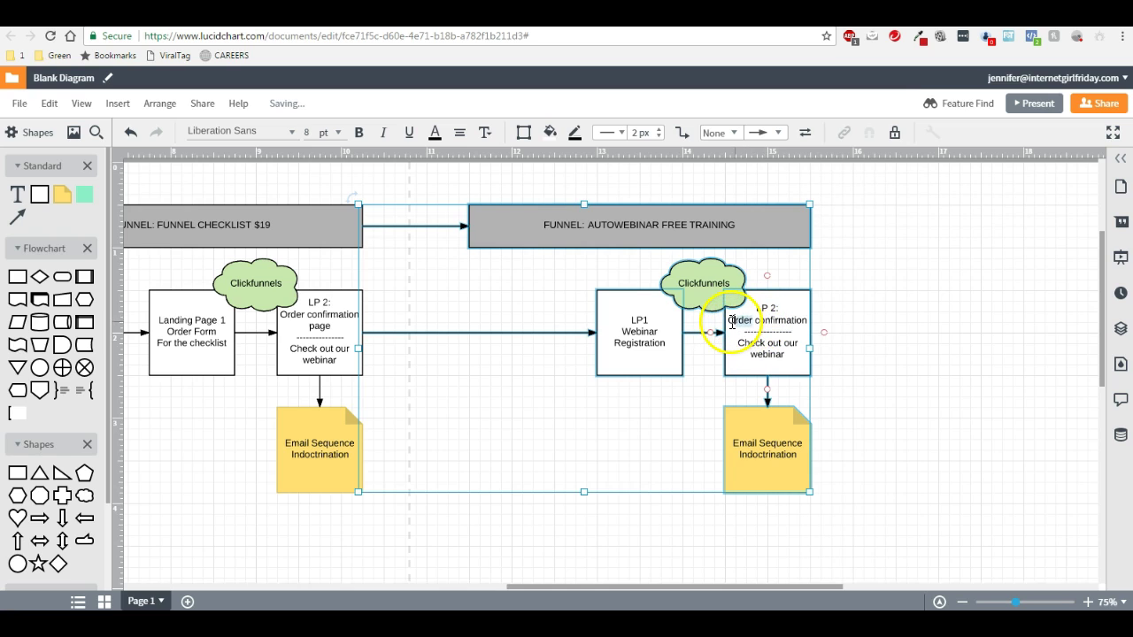
key(Delete)
key(Delete)
key(Delete)
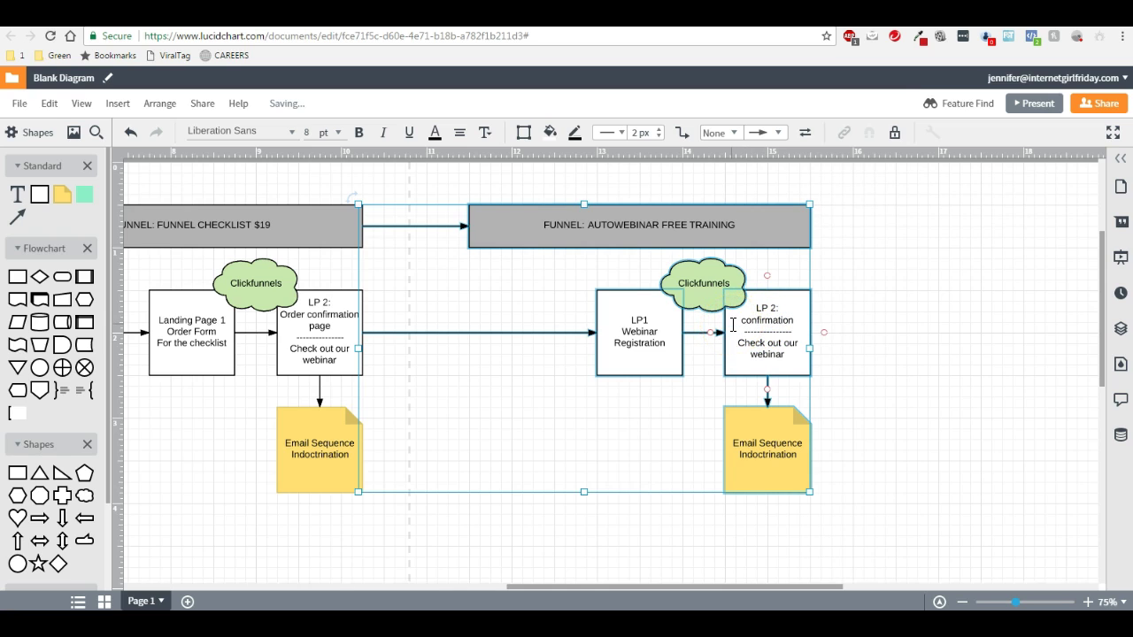
text(C)
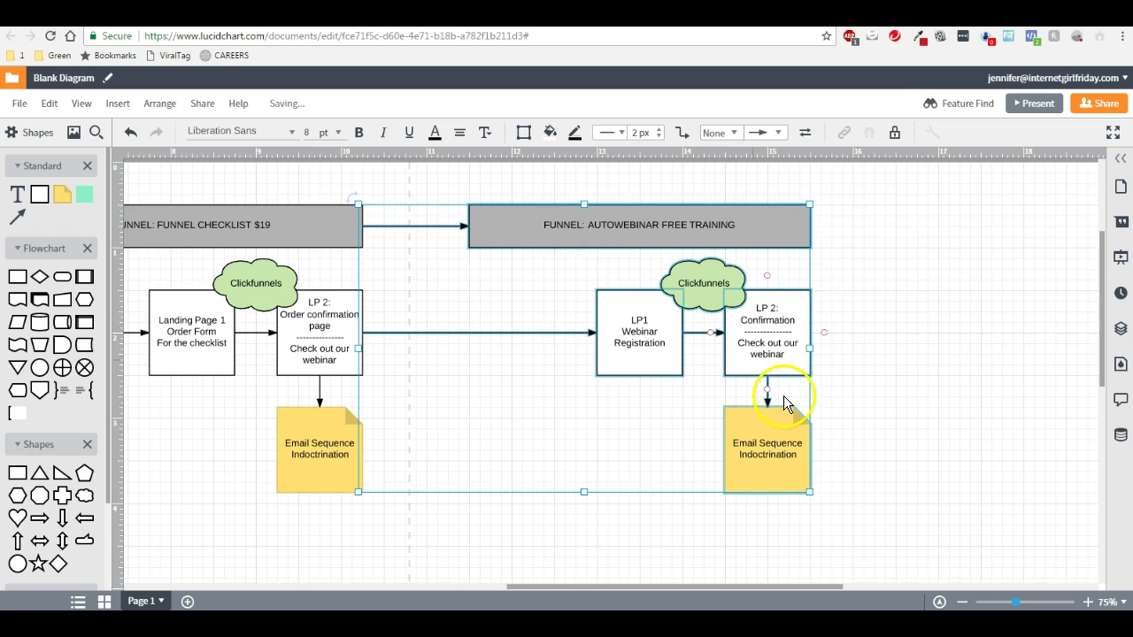
click(793, 357)
drag(793, 357, 747, 333)
key(BackSpace)
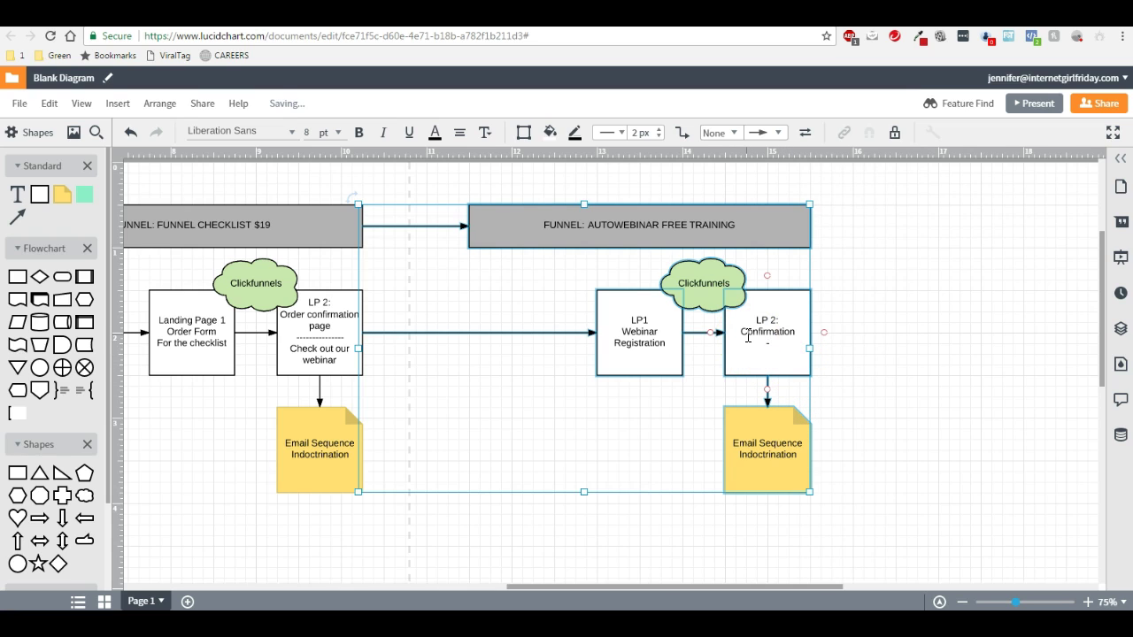
key(BackSpace)
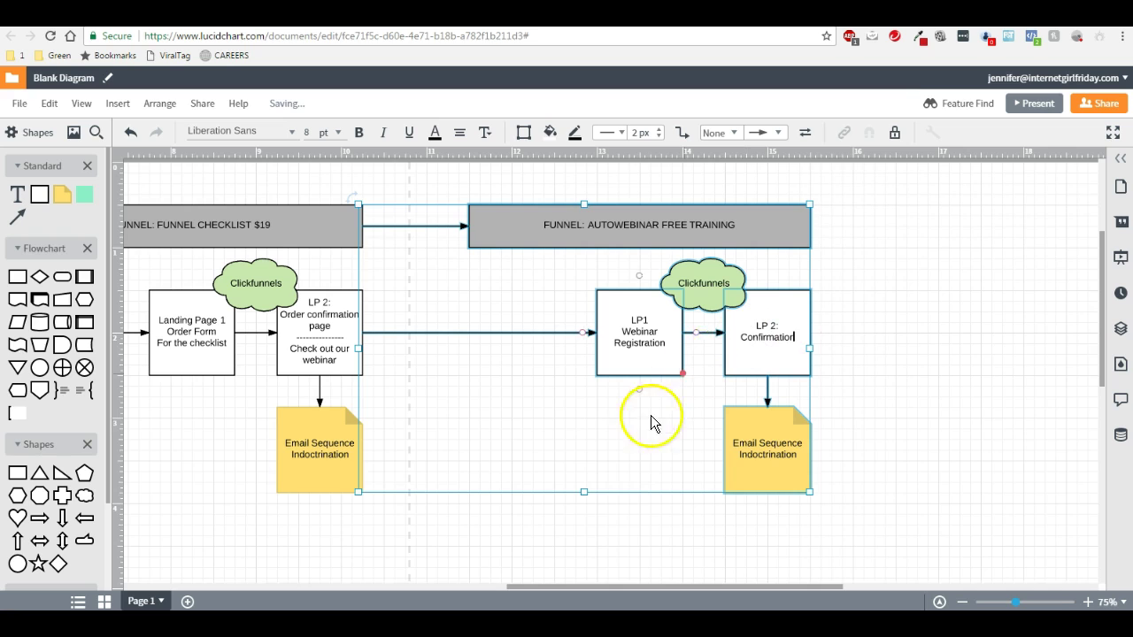
click(711, 542)
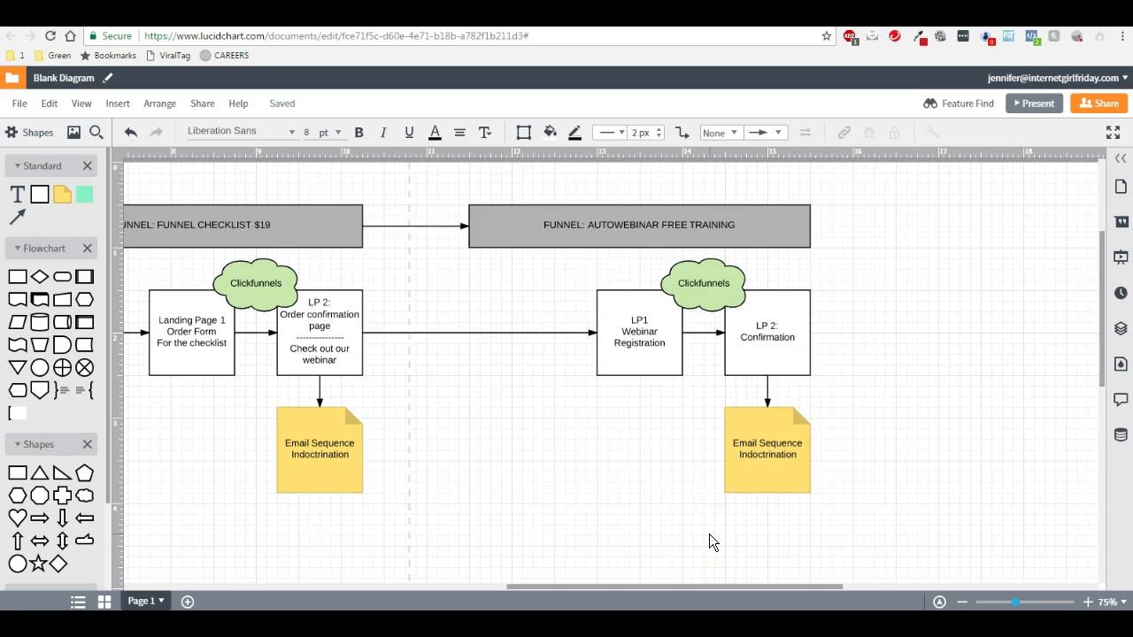
scroll(709, 533, down, 1)
scroll(639, 543, left, 3)
scroll(639, 543, left, 2)
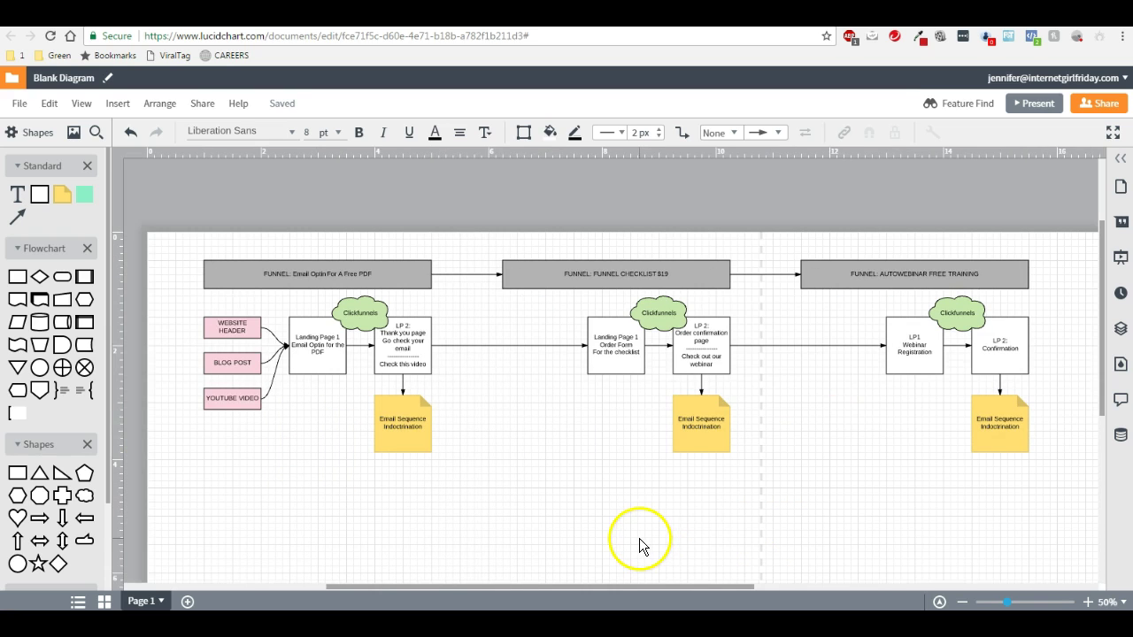
click(323, 277)
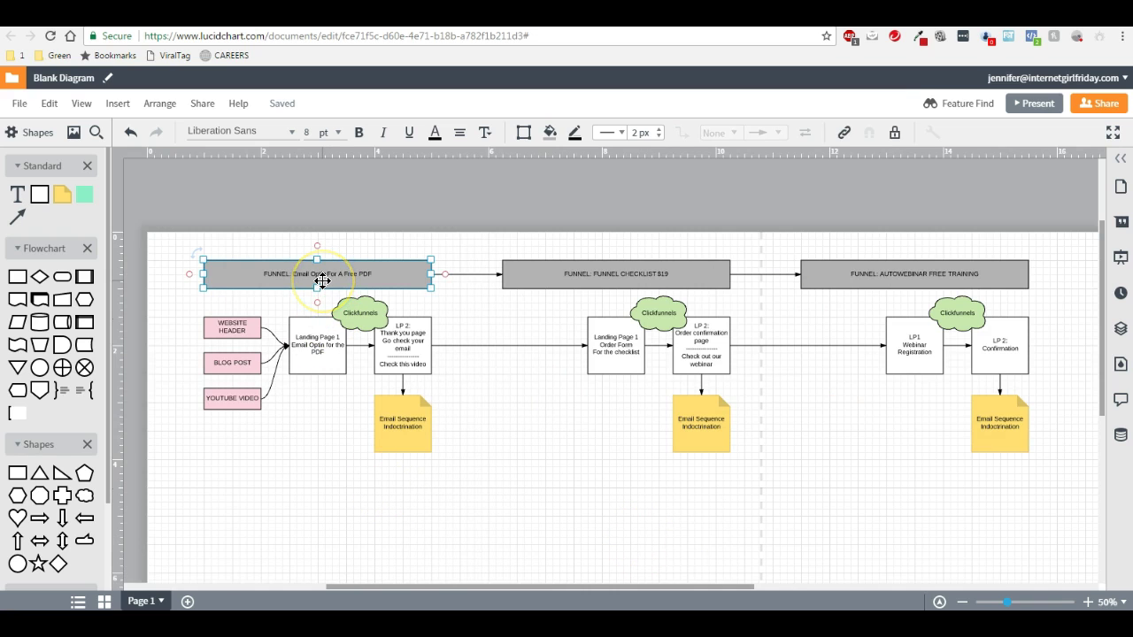
drag(322, 280, 324, 223)
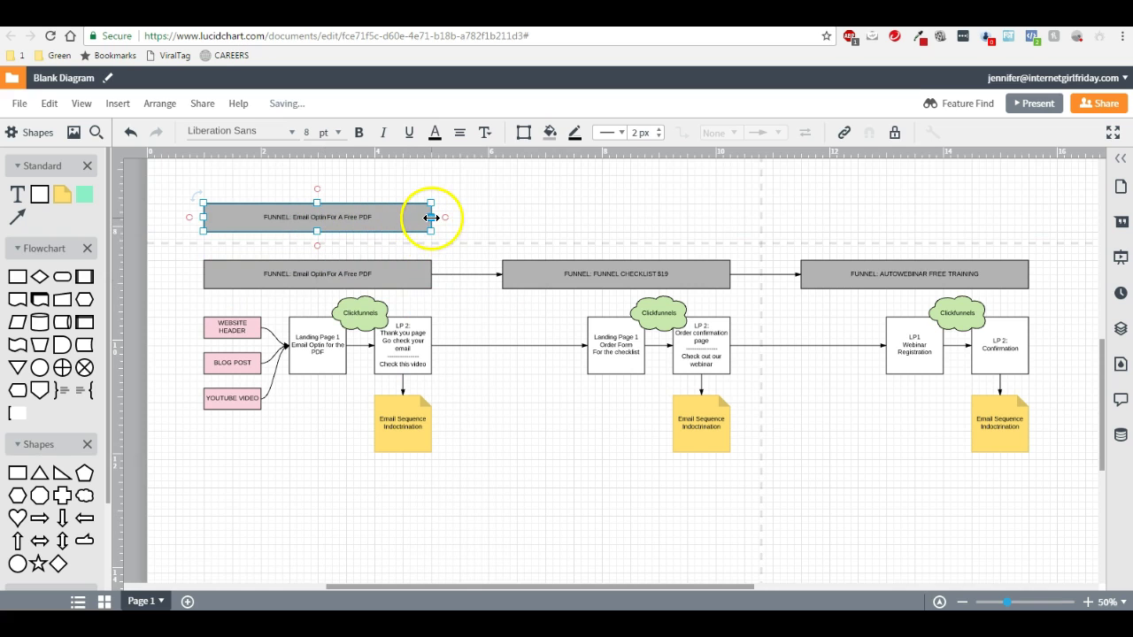
drag(430, 217, 1030, 268)
double_click(597, 266)
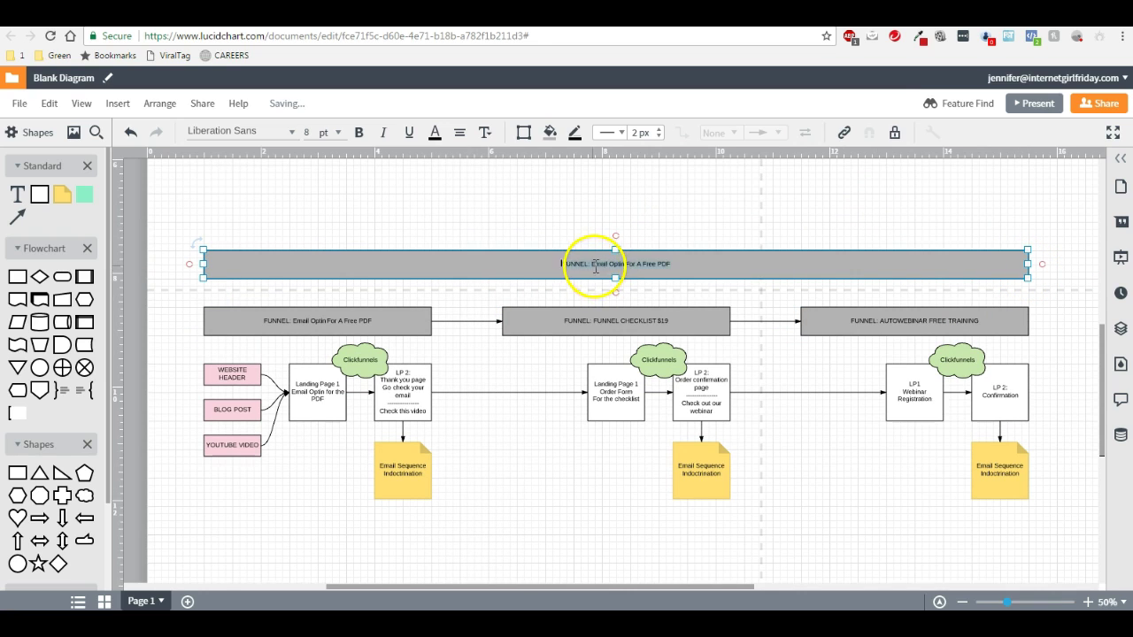
drag(591, 265, 677, 263)
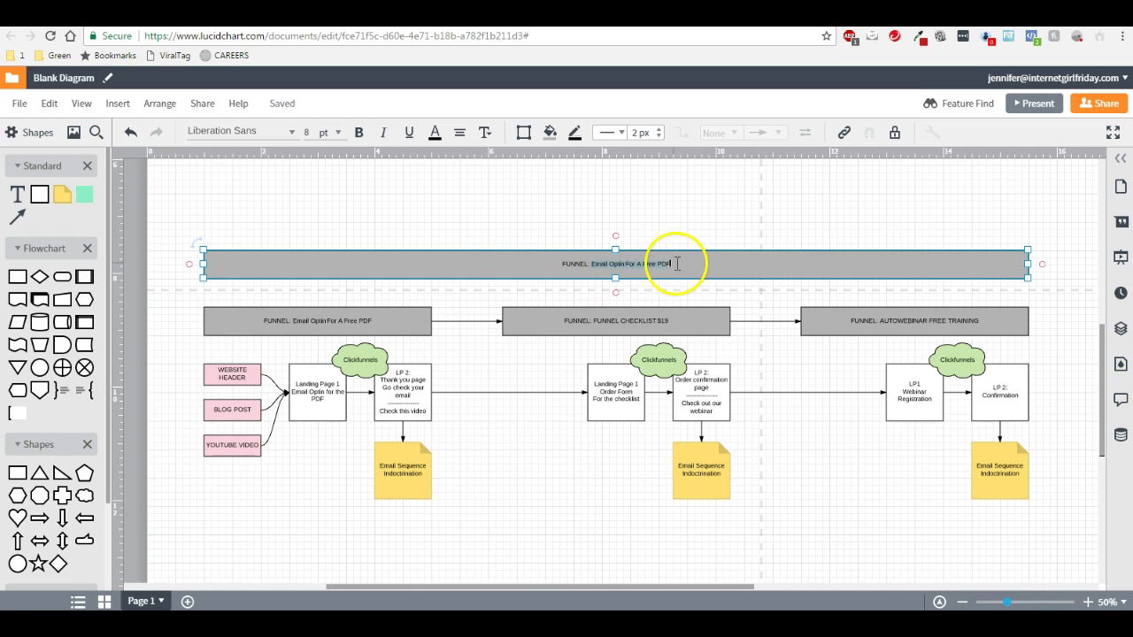
text(FUNNEL FOU)
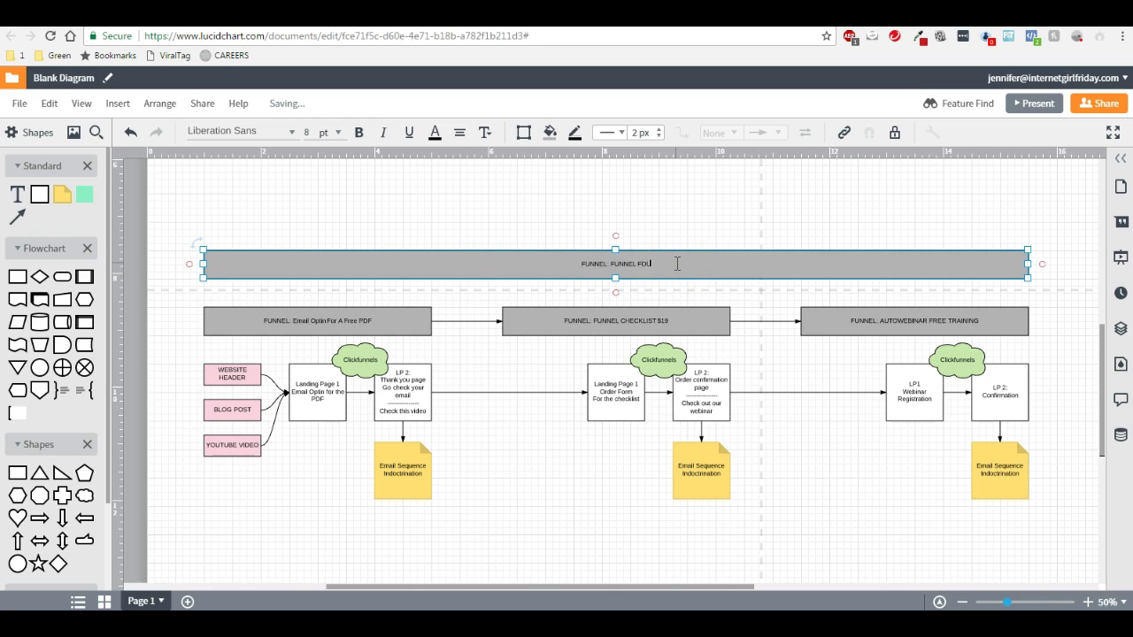
text(NDATION FORMULA)
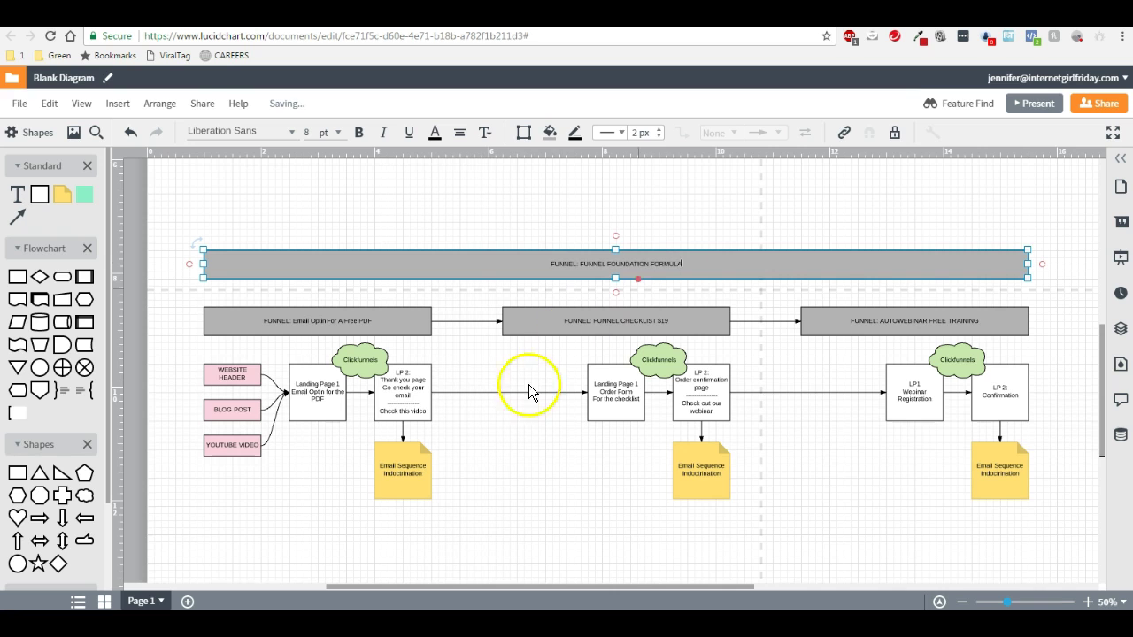
click(527, 463)
scroll(526, 462, right, 5)
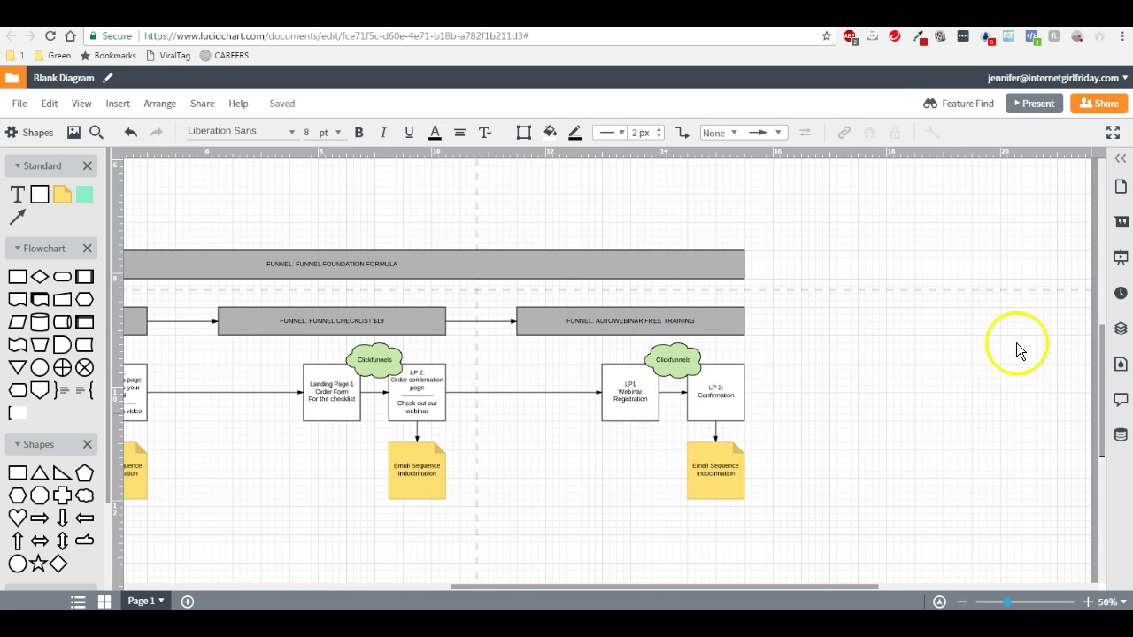
scroll(543, 516, left, 4)
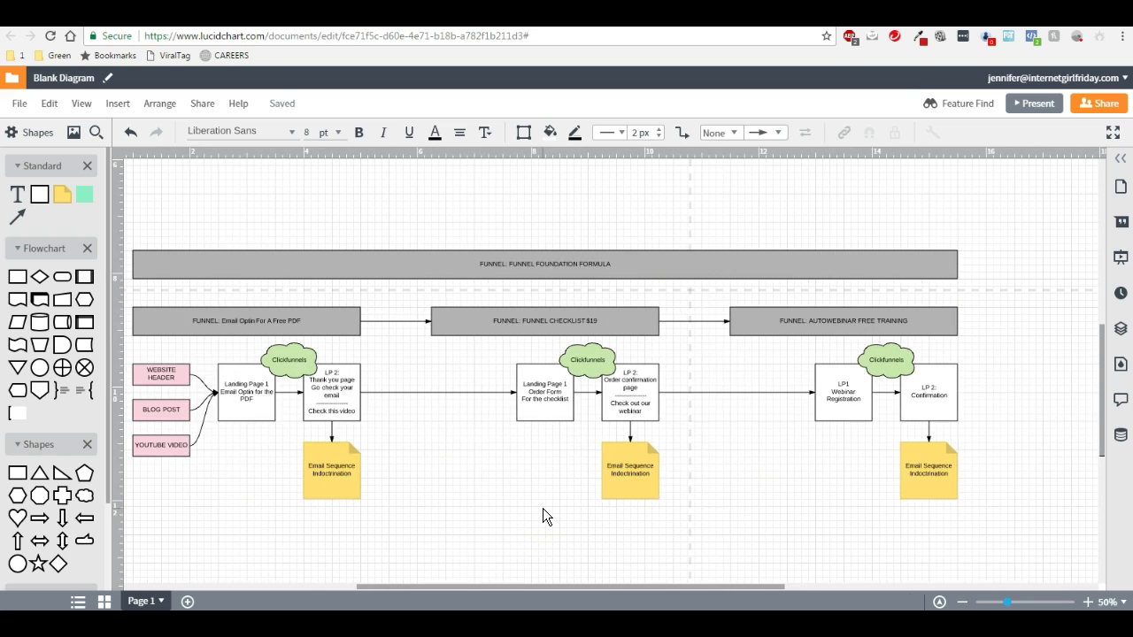
click(481, 264)
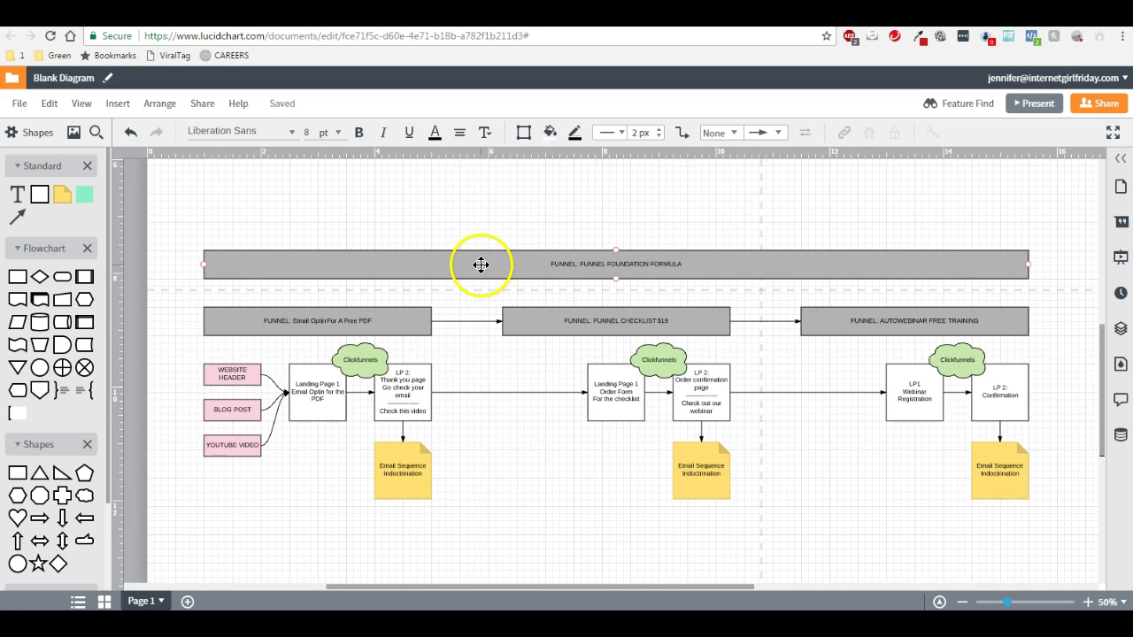
click(478, 265)
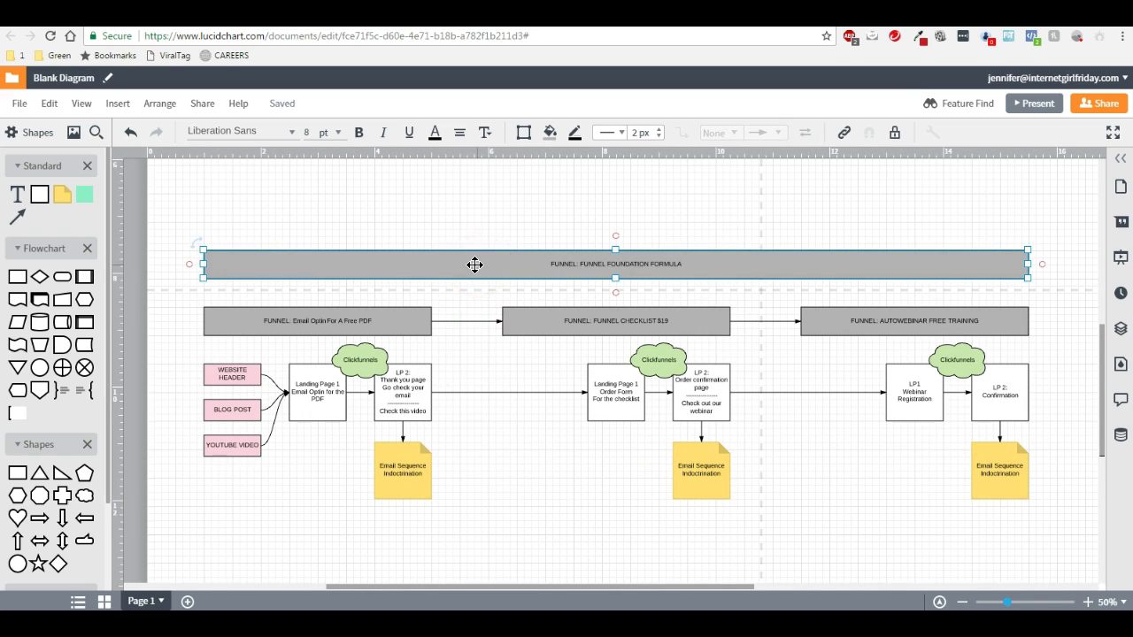
click(541, 529)
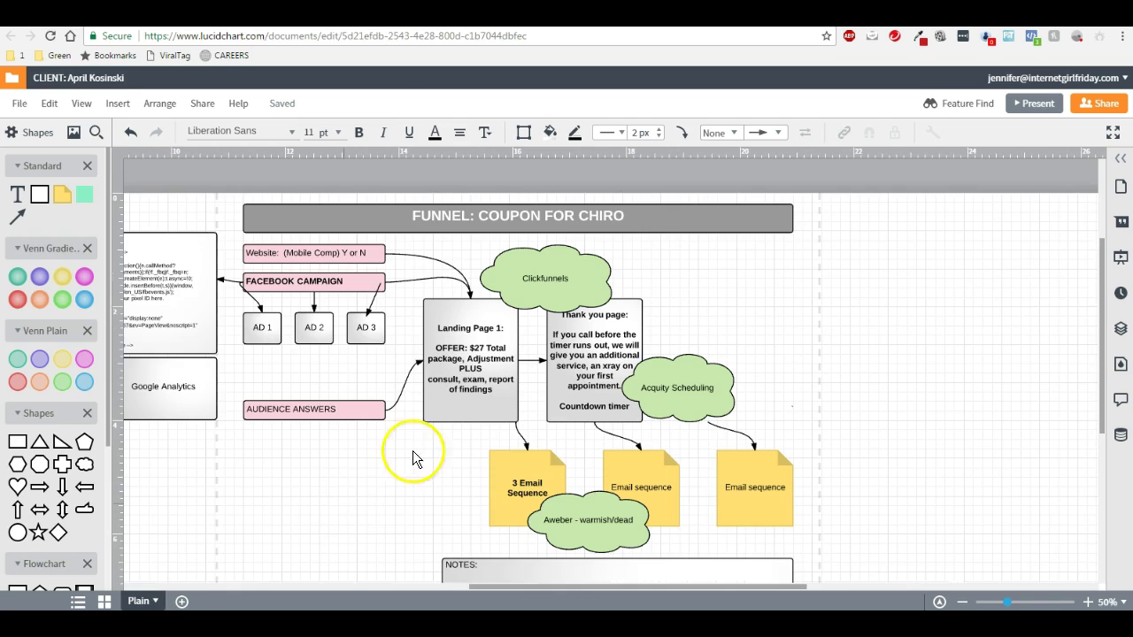
Select and briefly move the Landing Page 1 shape in the Coupon for Chiro blueprint.
click(478, 364)
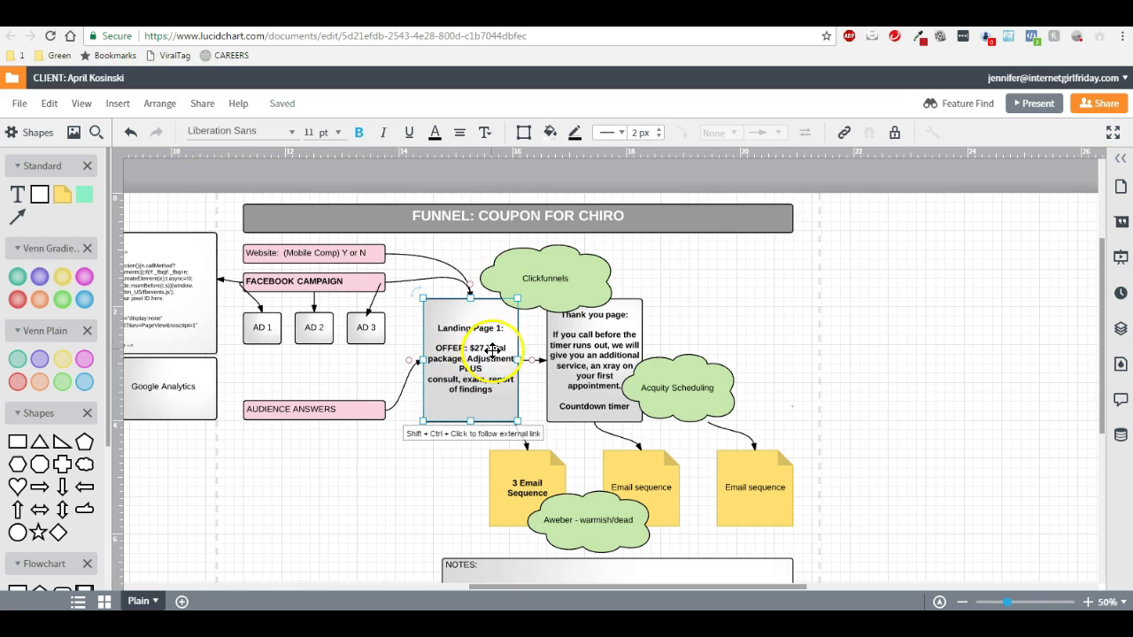
click(473, 390)
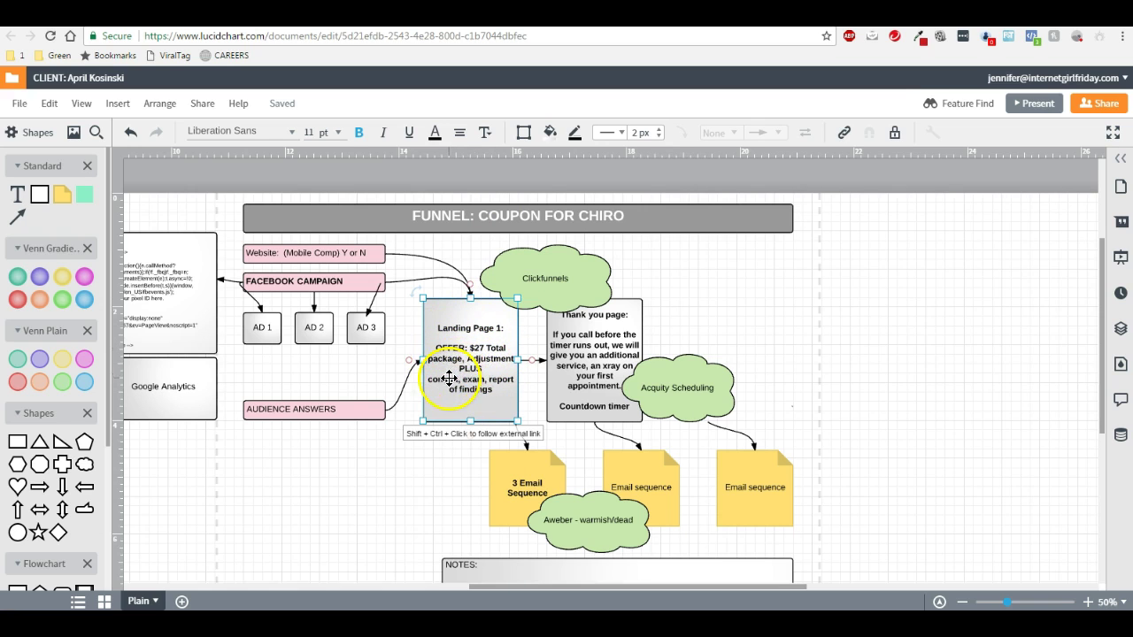
drag(493, 387, 605, 356)
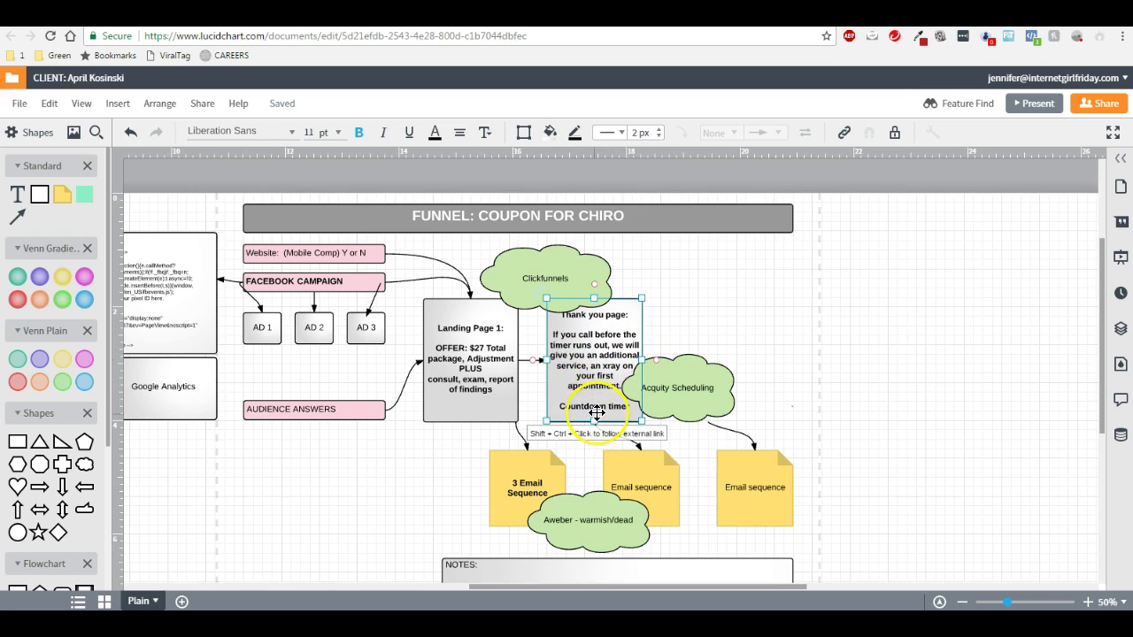
click(489, 351)
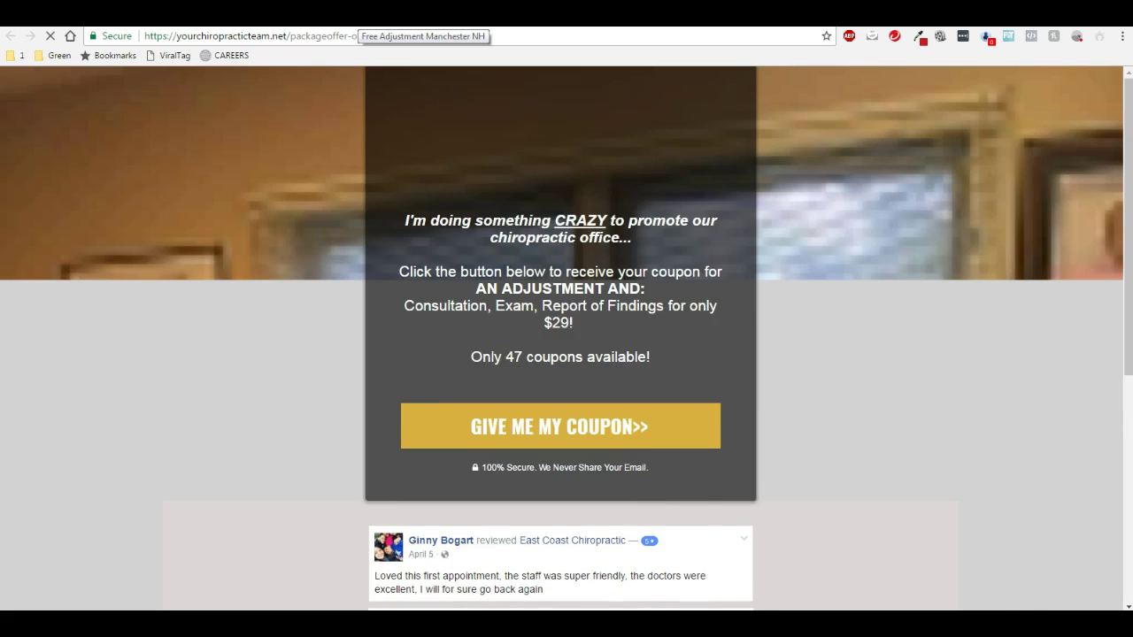
Scroll the coupon landing page, then open and close the GIVE ME MY COUPON>> popup.
scroll(898, 299, down, 4)
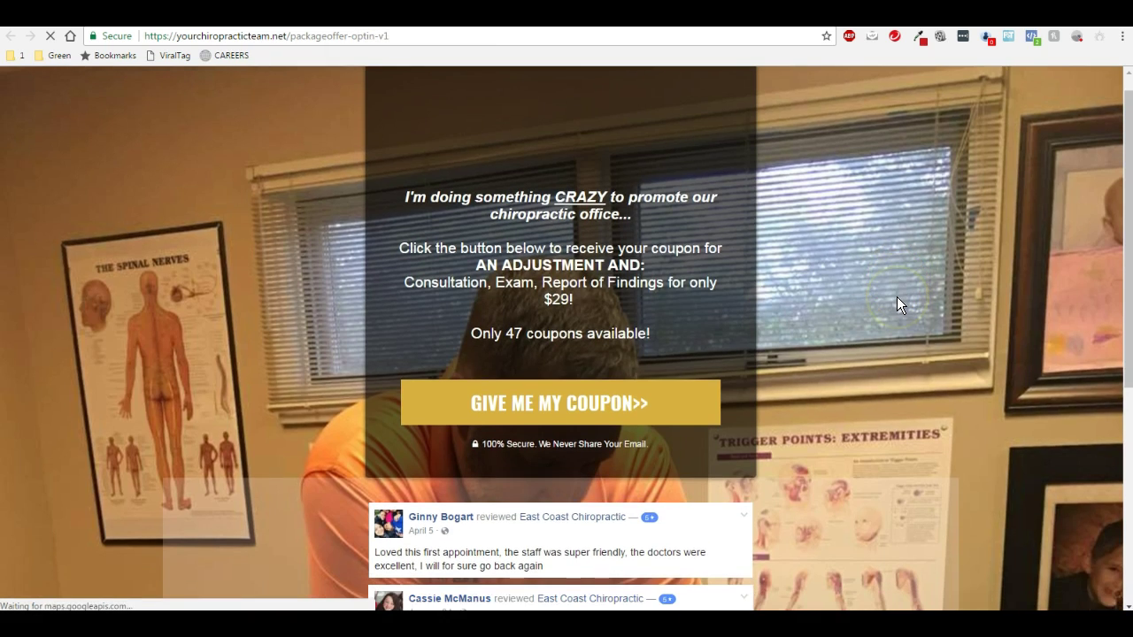
scroll(897, 297, down, 1)
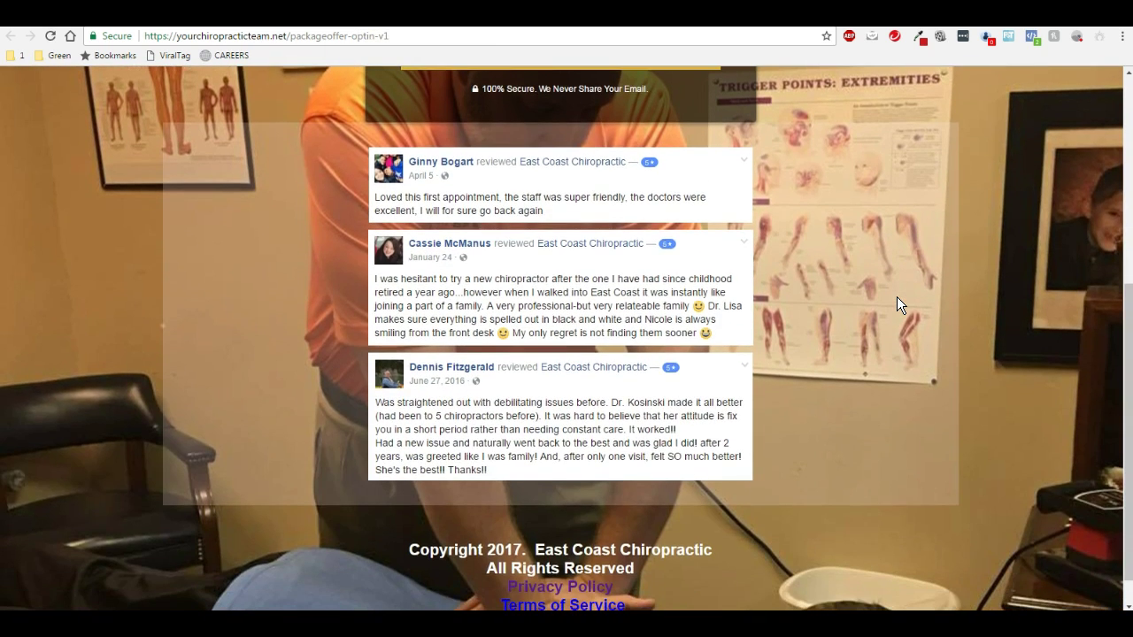
scroll(897, 296, down, 1)
scroll(897, 297, up, 5)
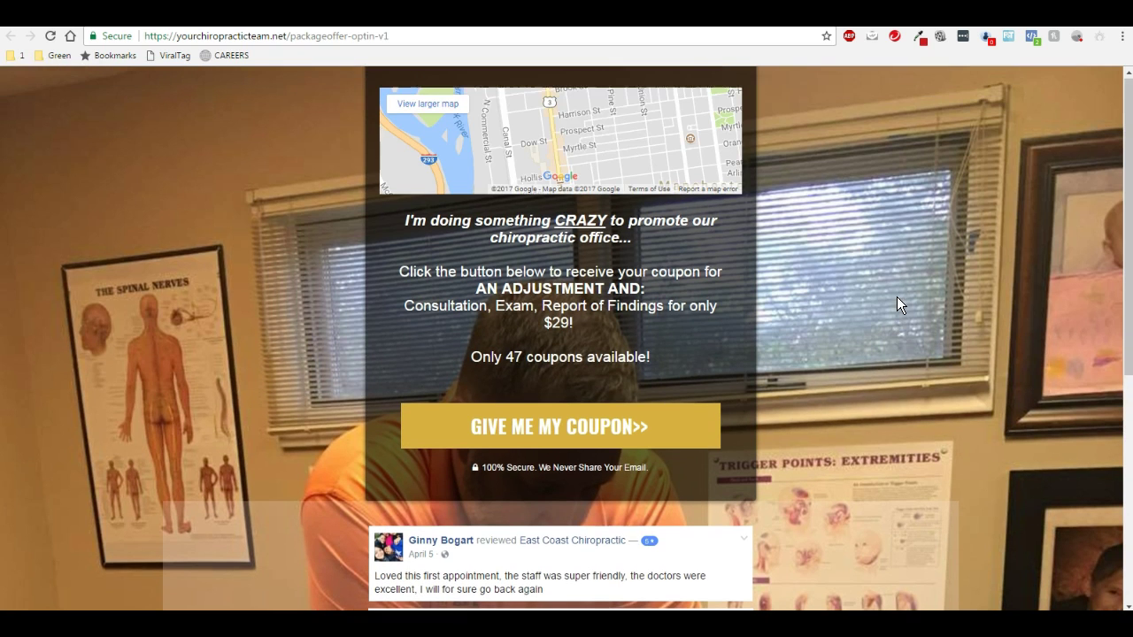
click(558, 428)
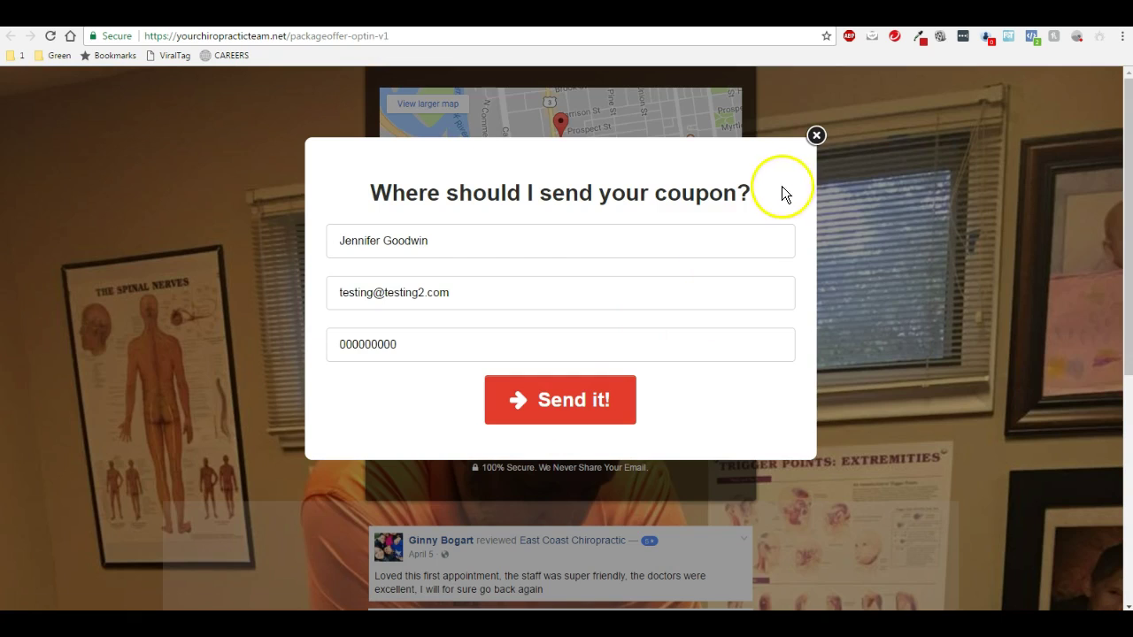
click(817, 135)
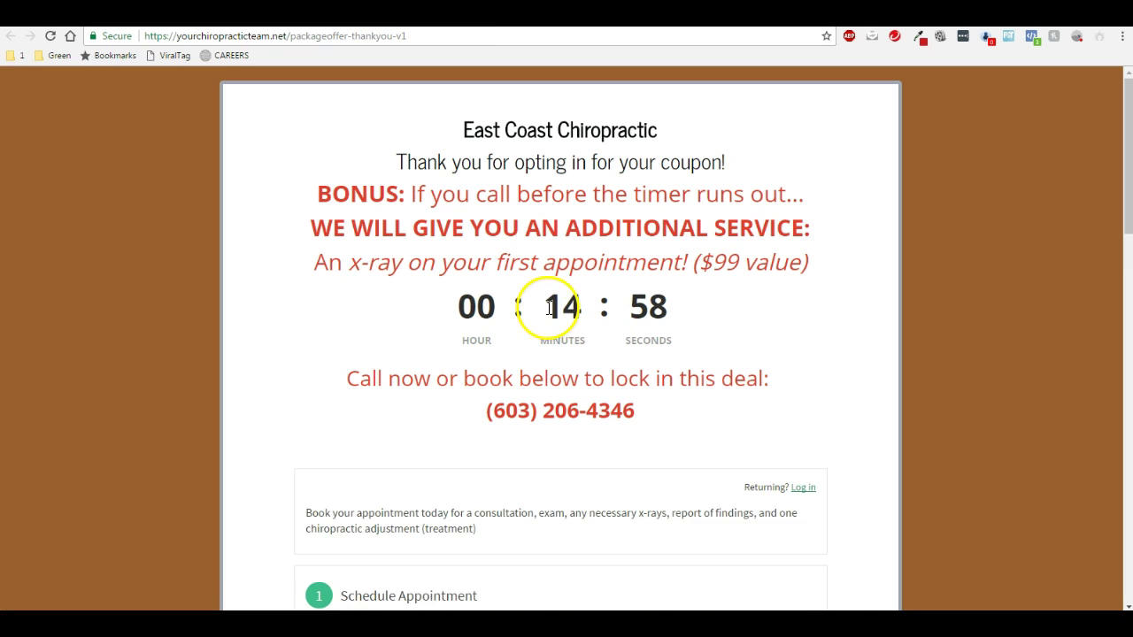
Highlight the countdown timer, clinic phone number and appointment booking section on the thank-you page.
drag(549, 307, 675, 311)
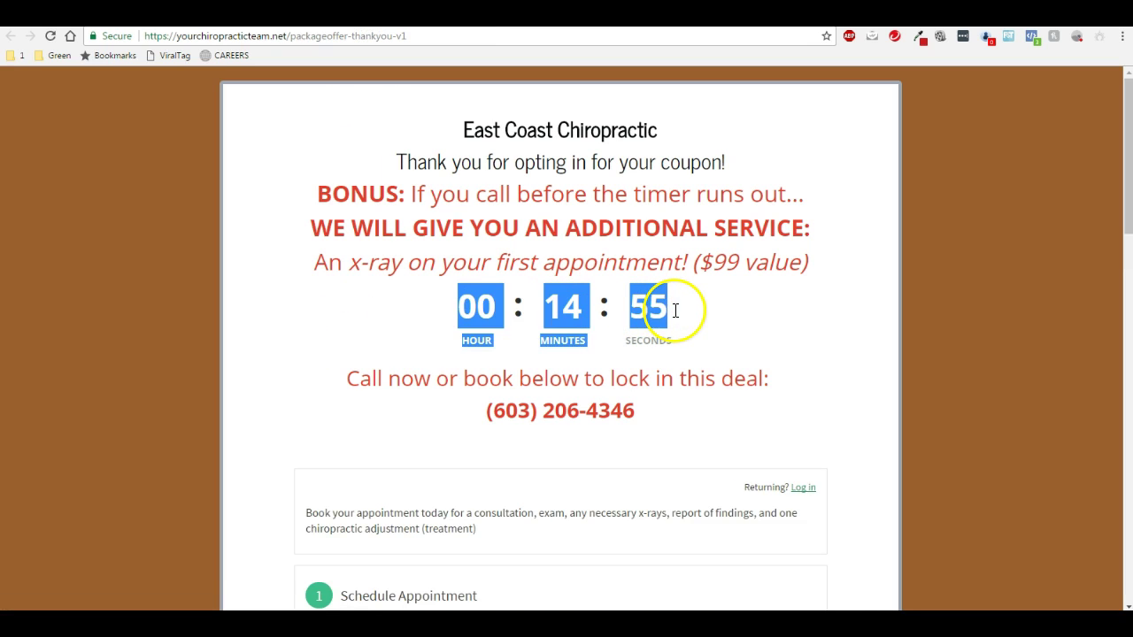
click(845, 344)
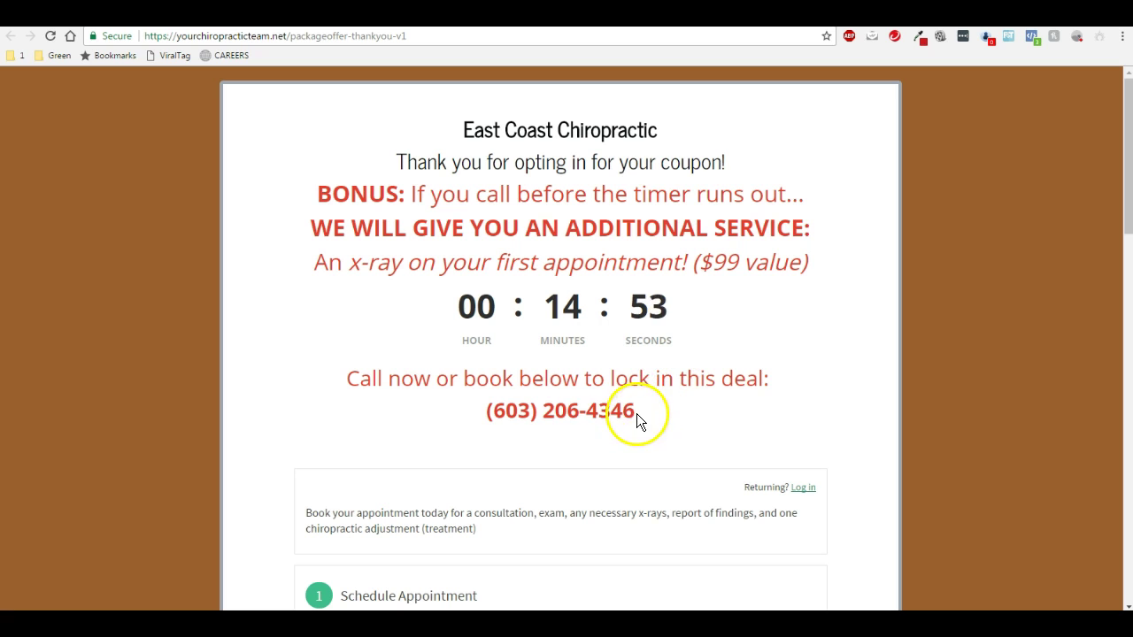
drag(636, 413, 482, 410)
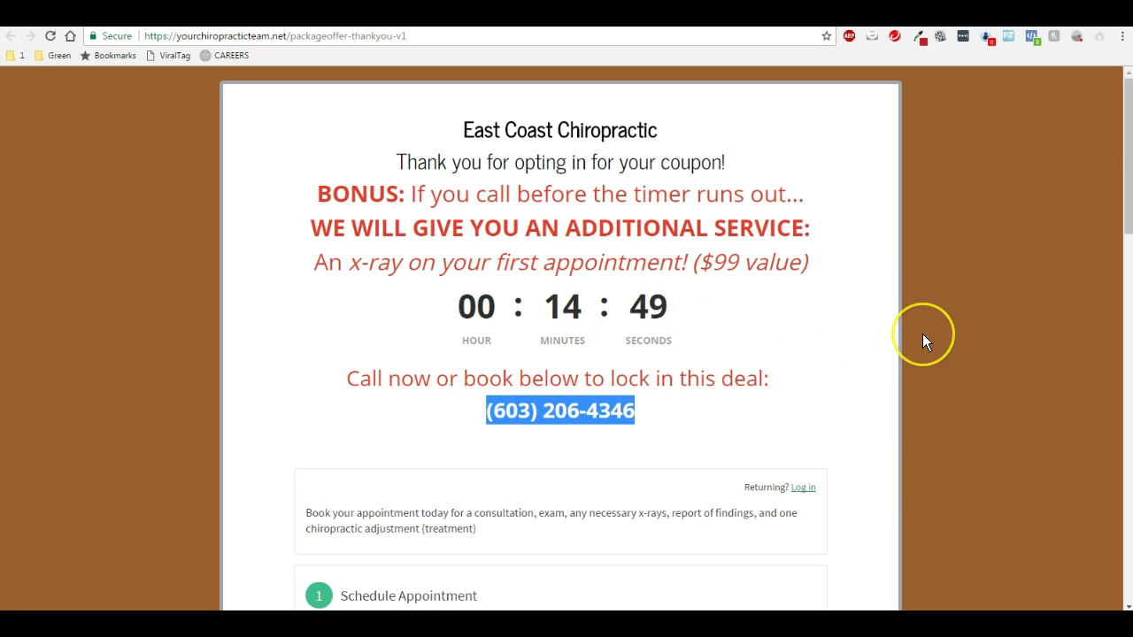
scroll(923, 334, down, 5)
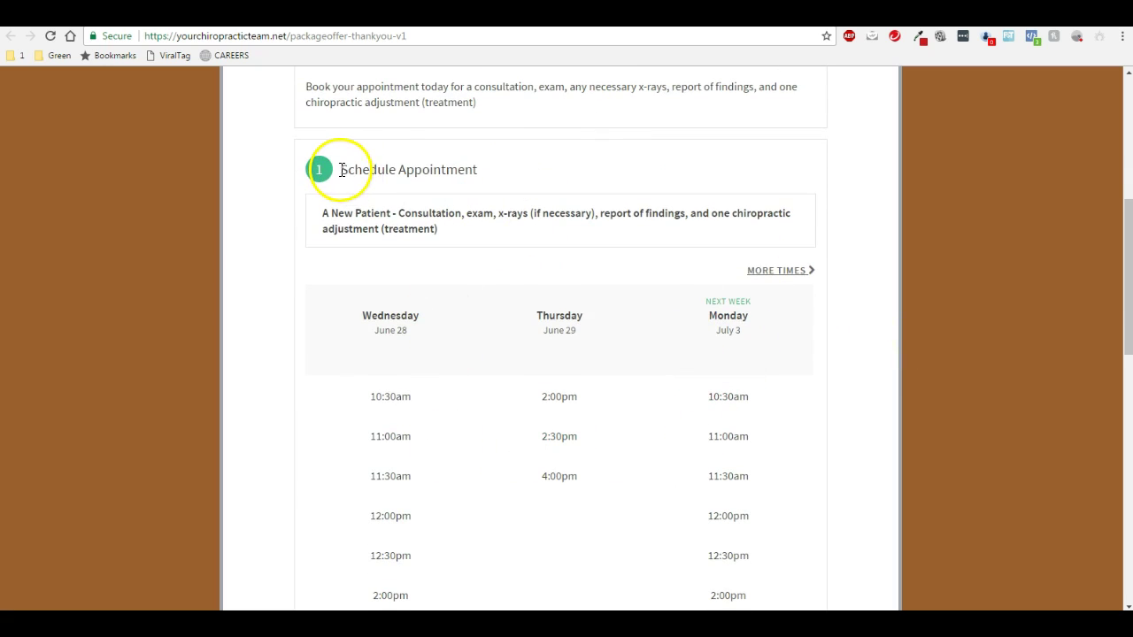
drag(340, 169, 775, 516)
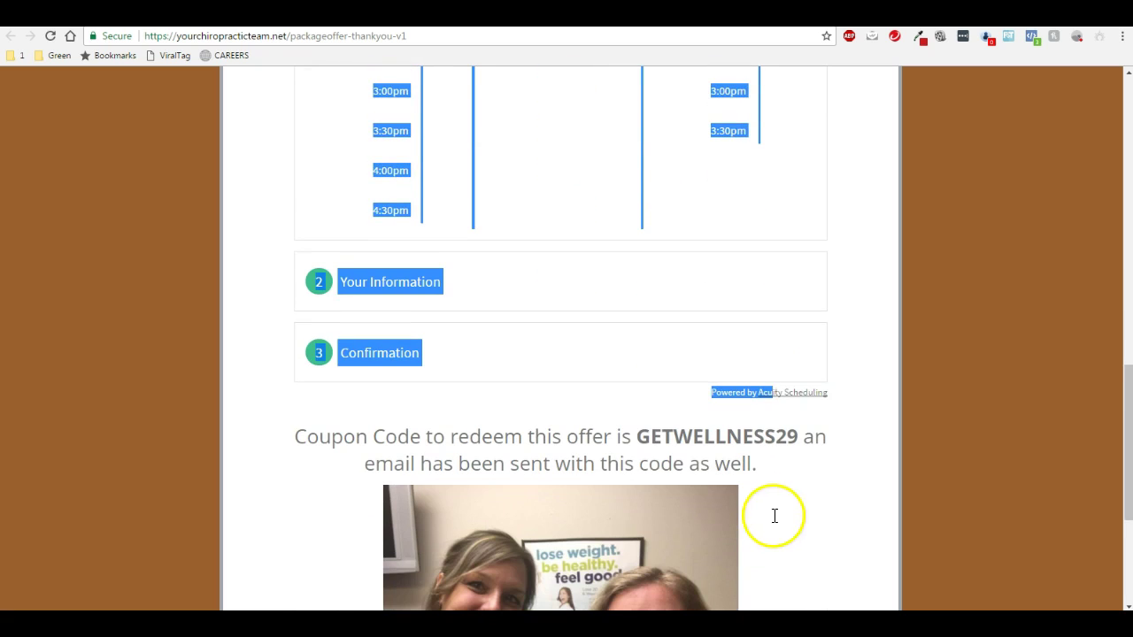
scroll(975, 431, down, 3)
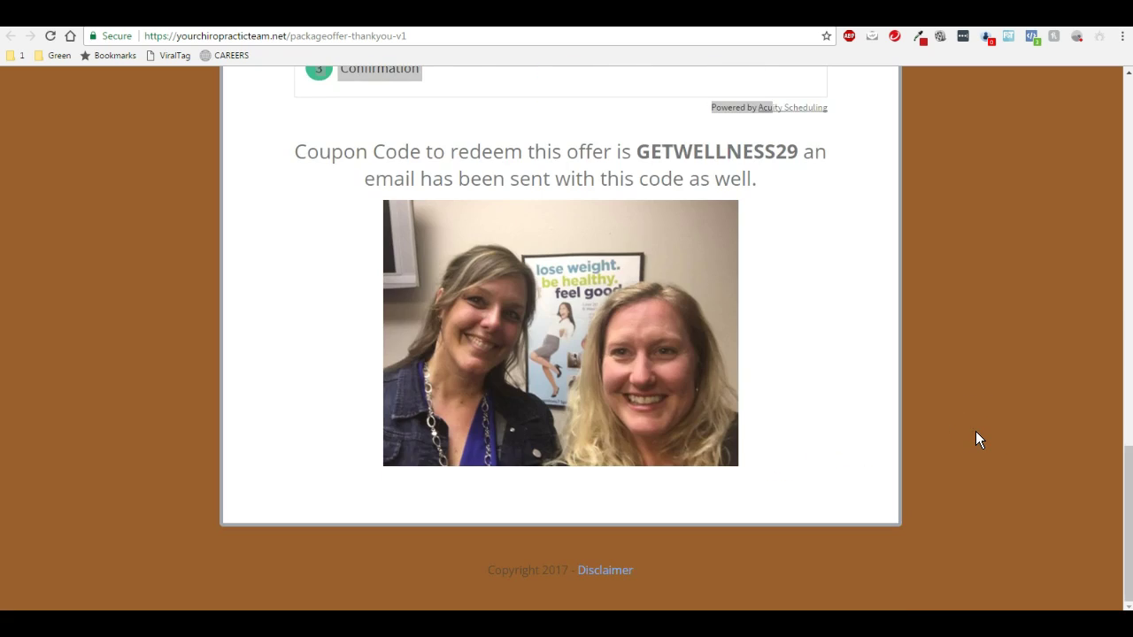
scroll(975, 431, up, 8)
scroll(976, 431, up, 10)
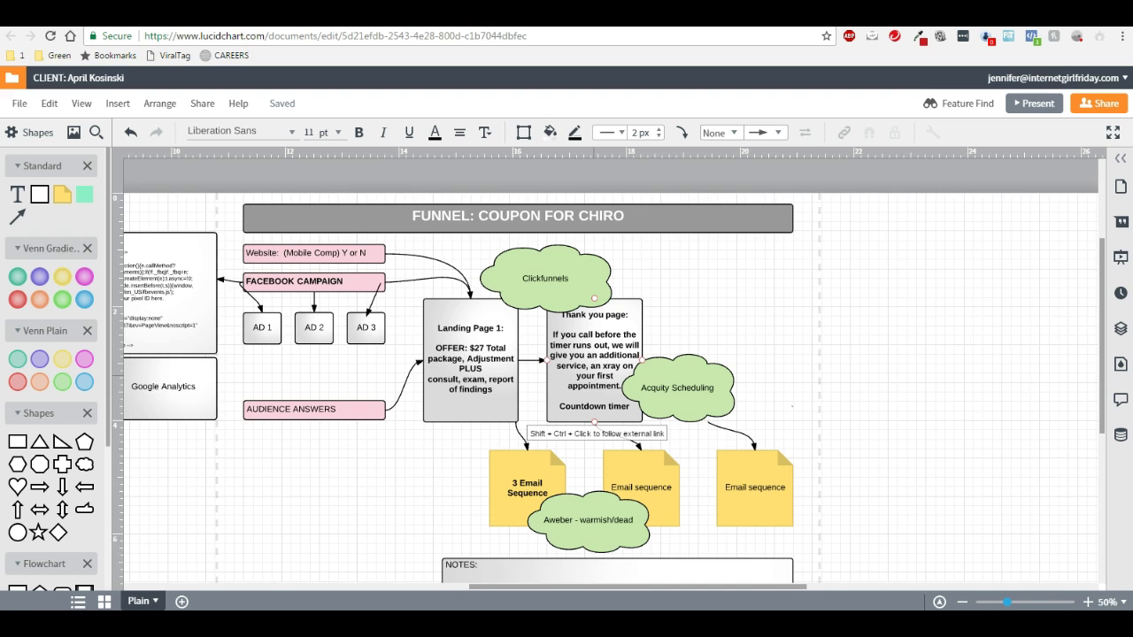
View AD 2's linked Facebook ad, then return to the Coupon for Chiro diagram.
click(312, 330)
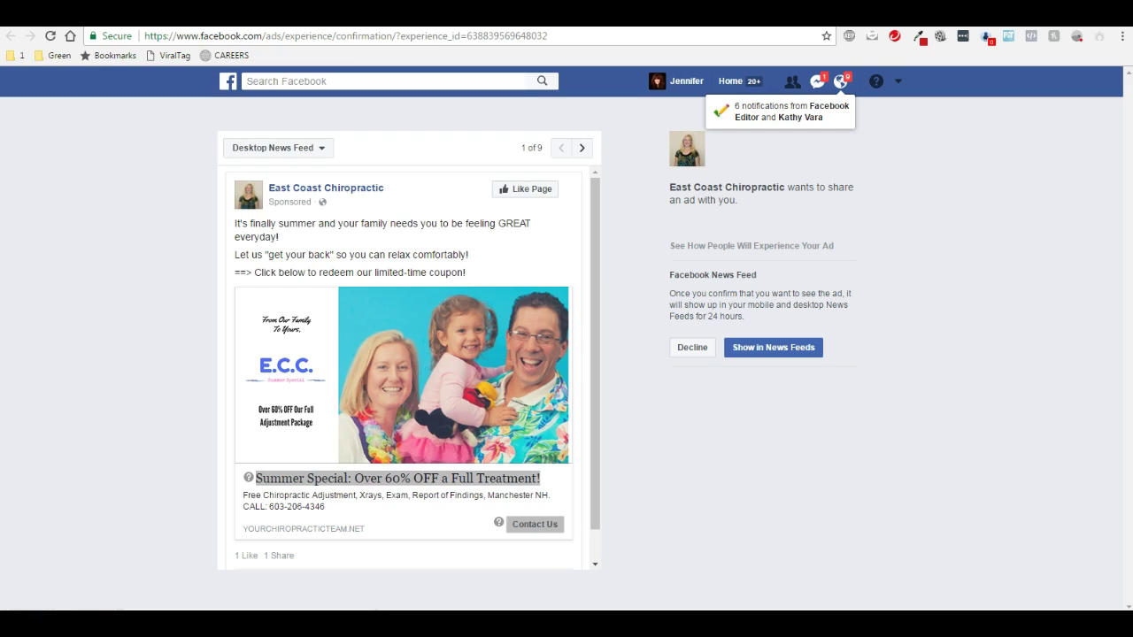
key(ctrl+Tab)
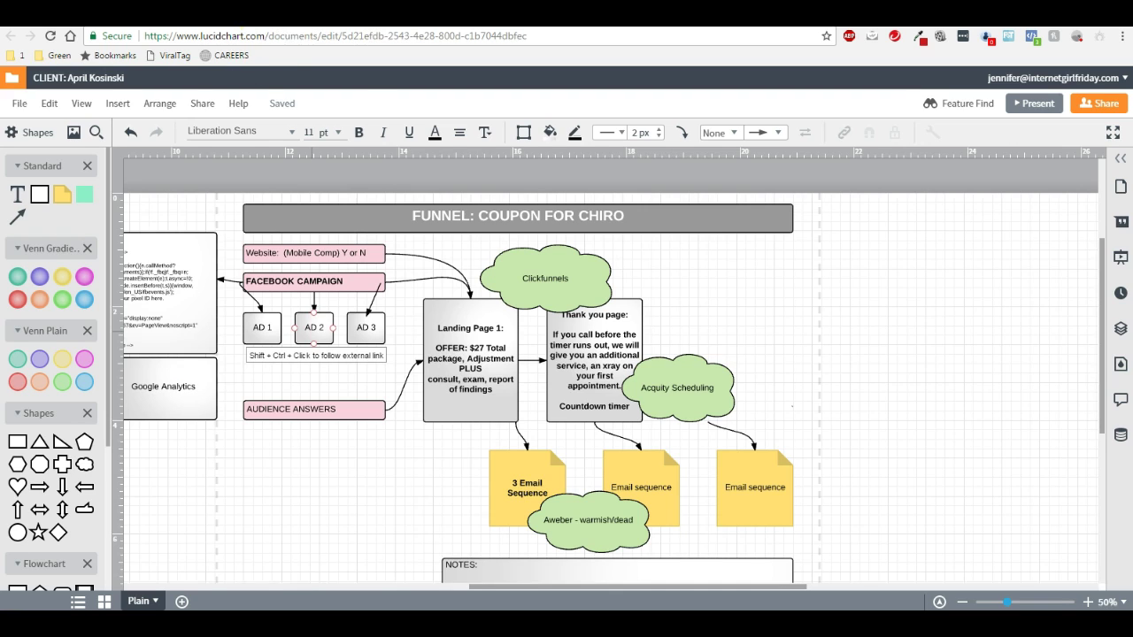
click(392, 482)
scroll(391, 505, down, 2)
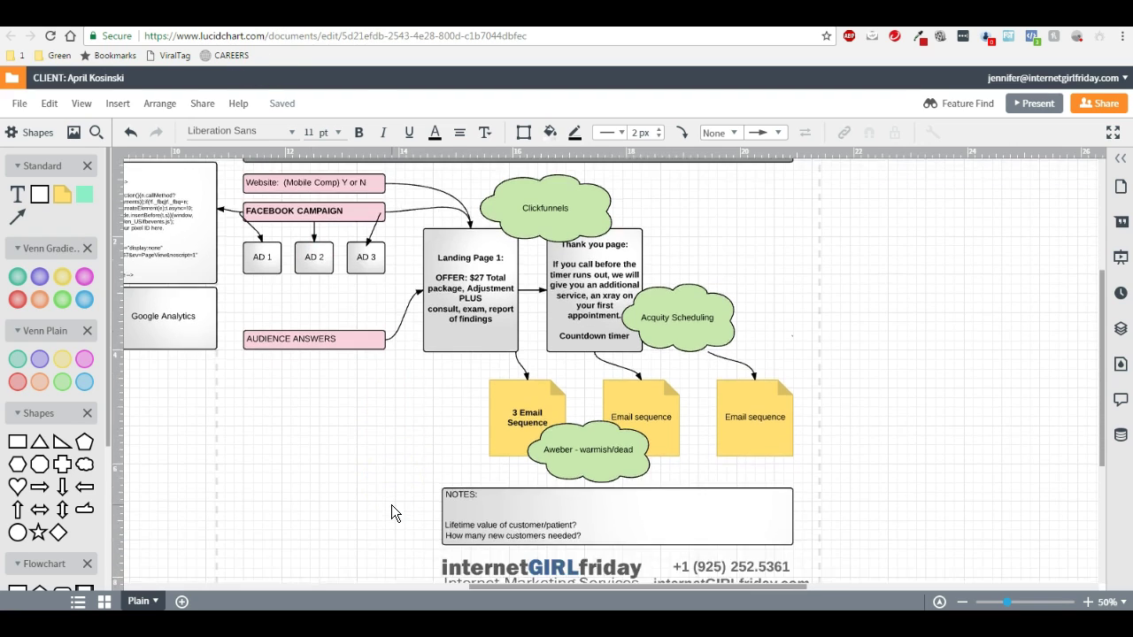
scroll(392, 506, up, 2)
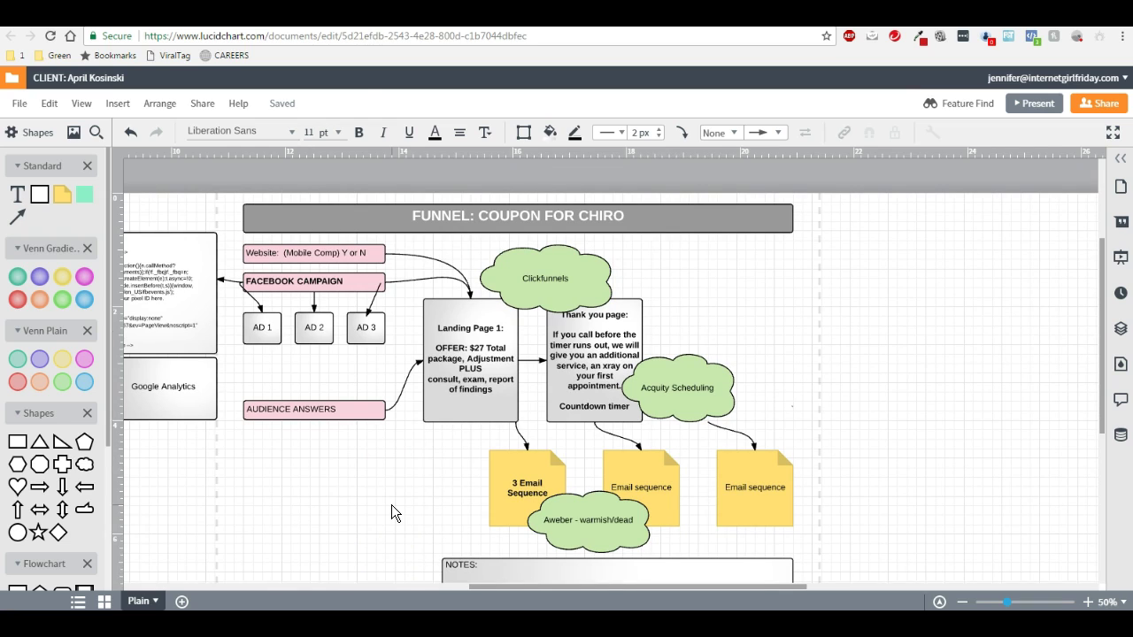